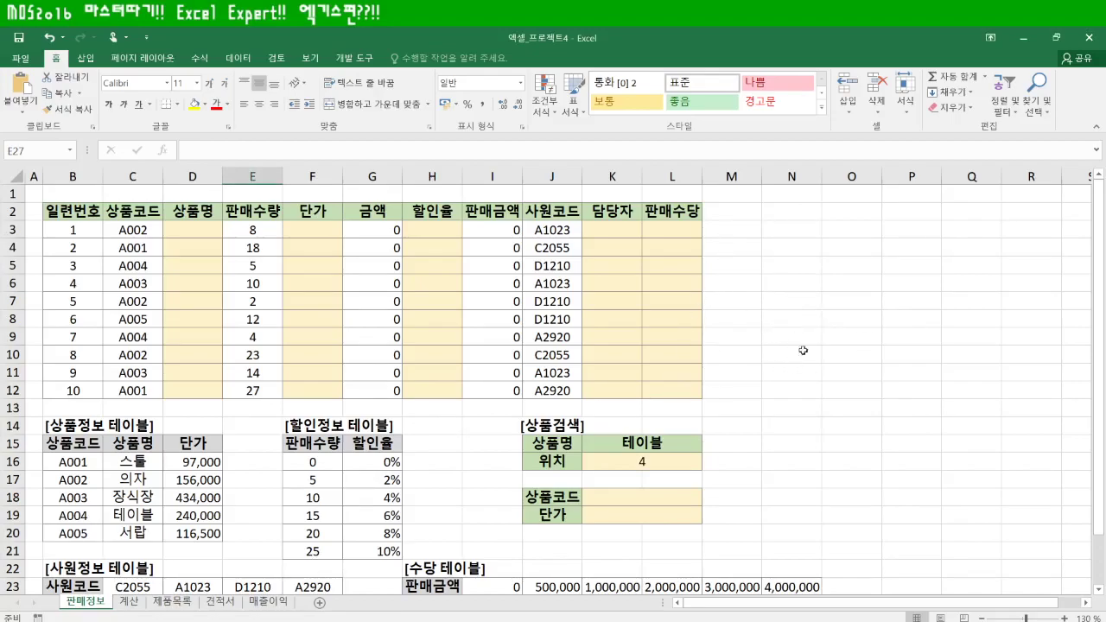
Step: Start an INDEX formula in the empty cell C27 below the 사원정보 table
scroll(746, 462, down, 1)
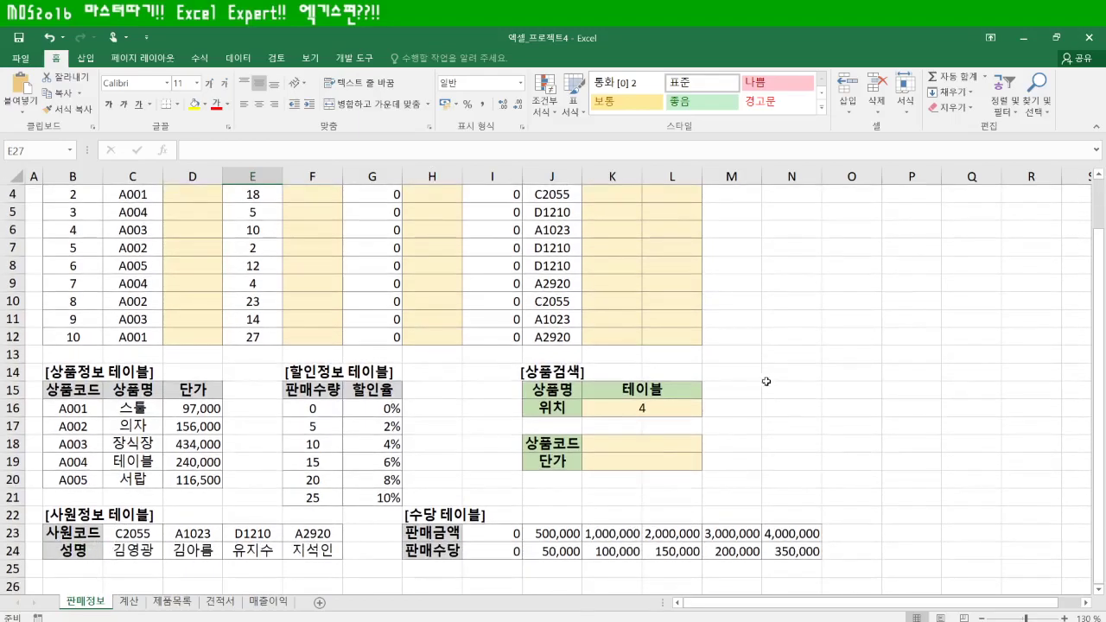
scroll(449, 414, down, 2)
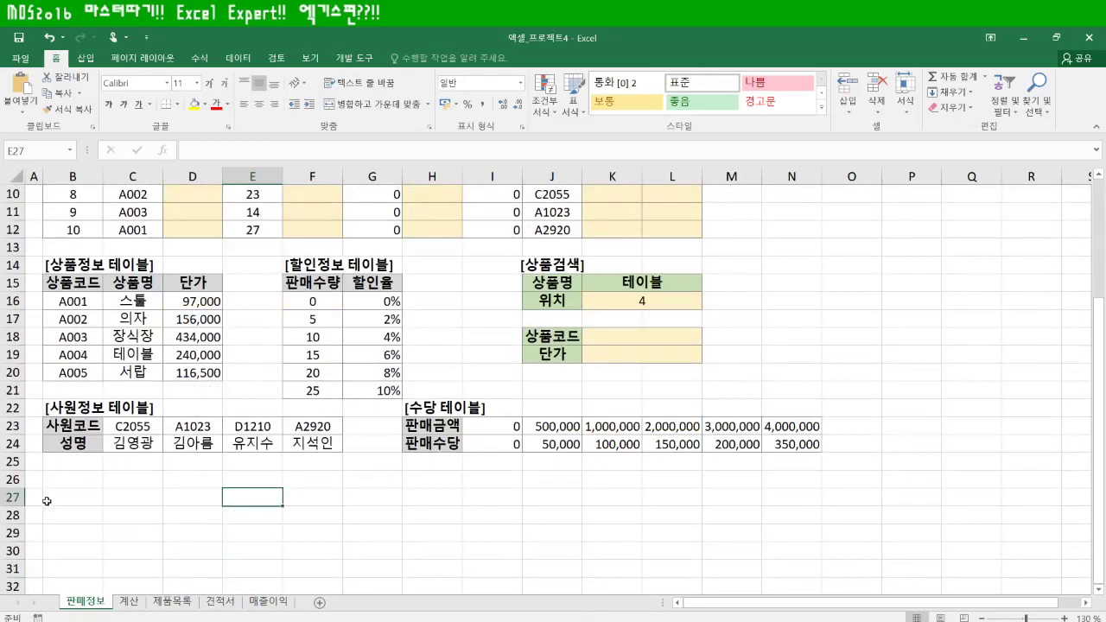
click(123, 498)
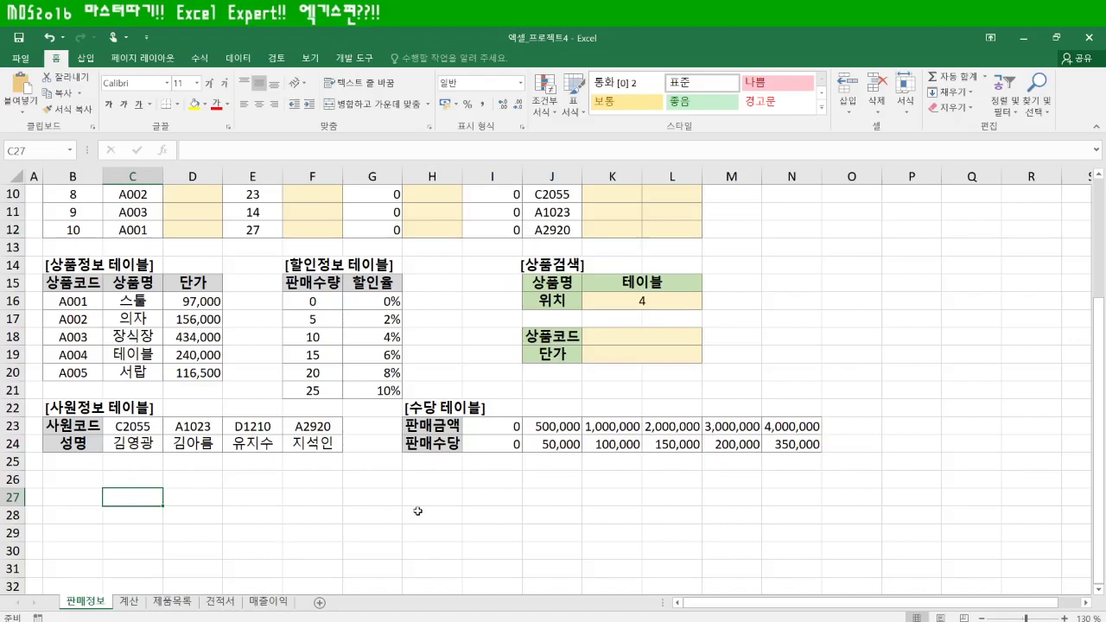
click(1100, 590)
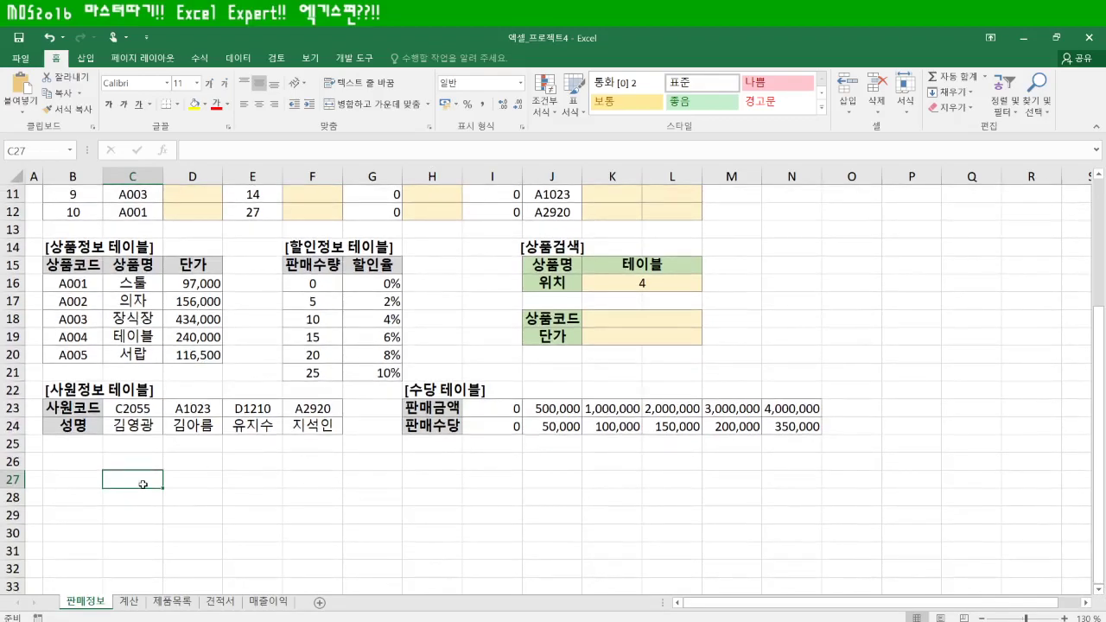
text(=i)
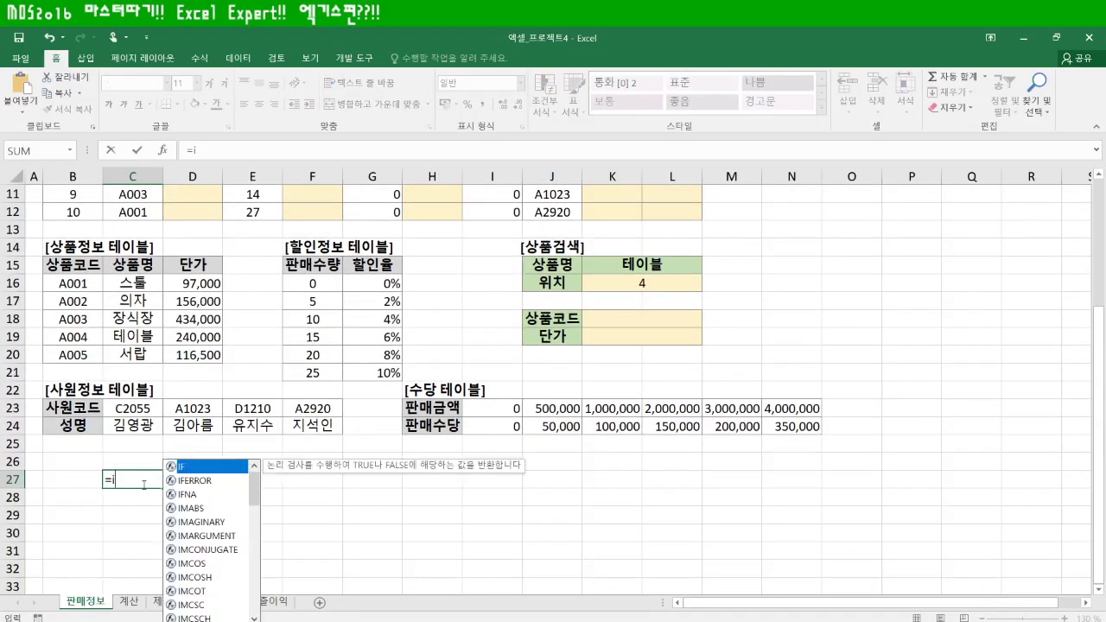
key(BackSpace)
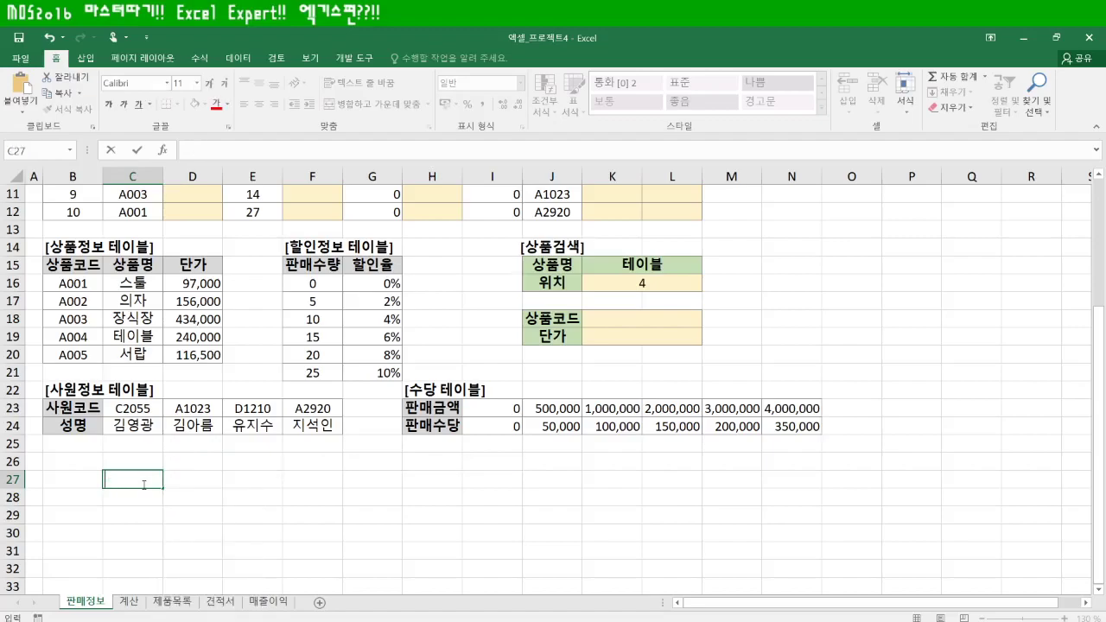
text(index)
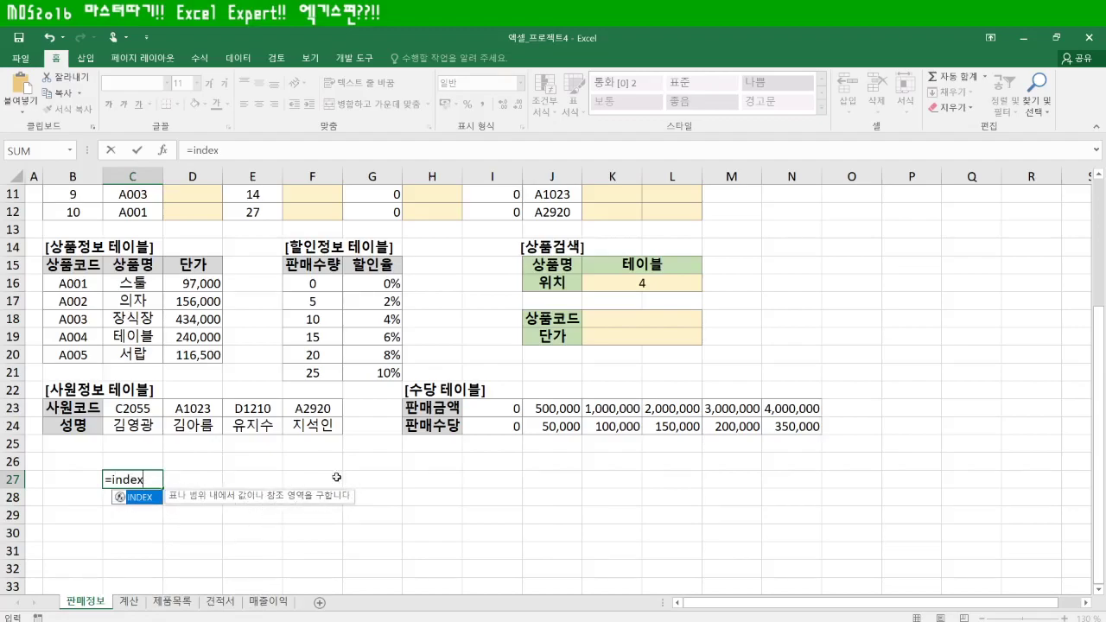
double_click(149, 498)
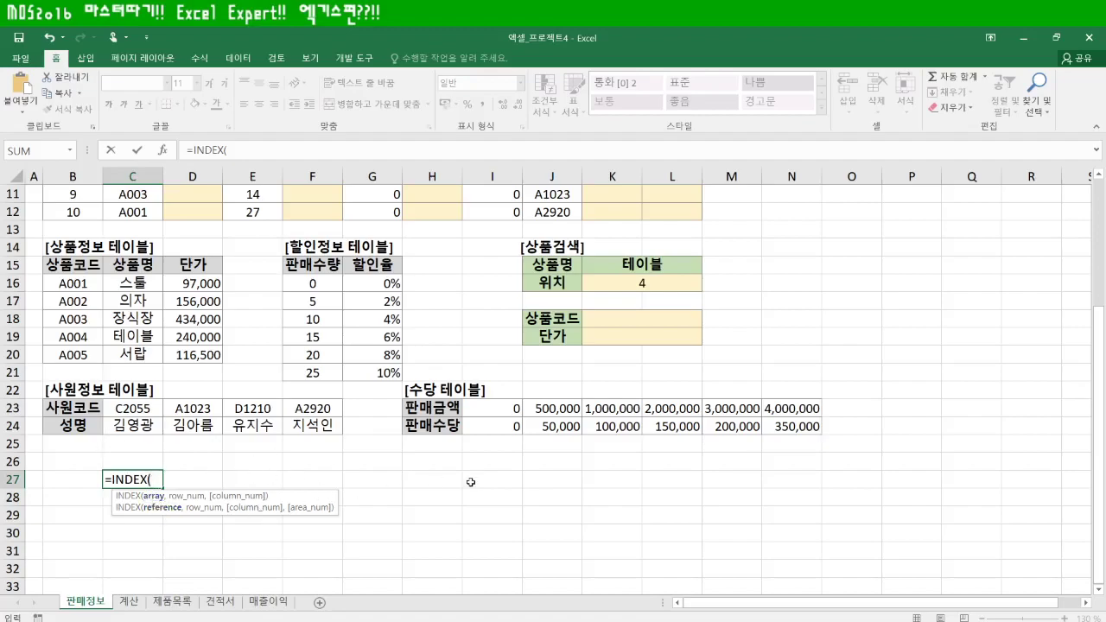
drag(397, 483, 390, 587)
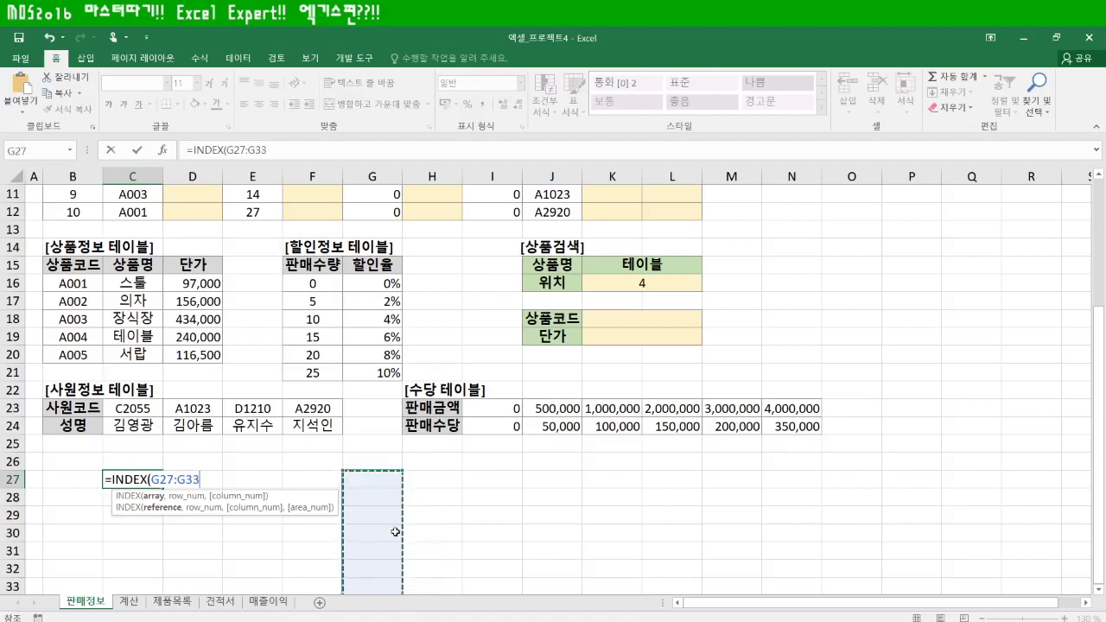
drag(429, 484, 626, 479)
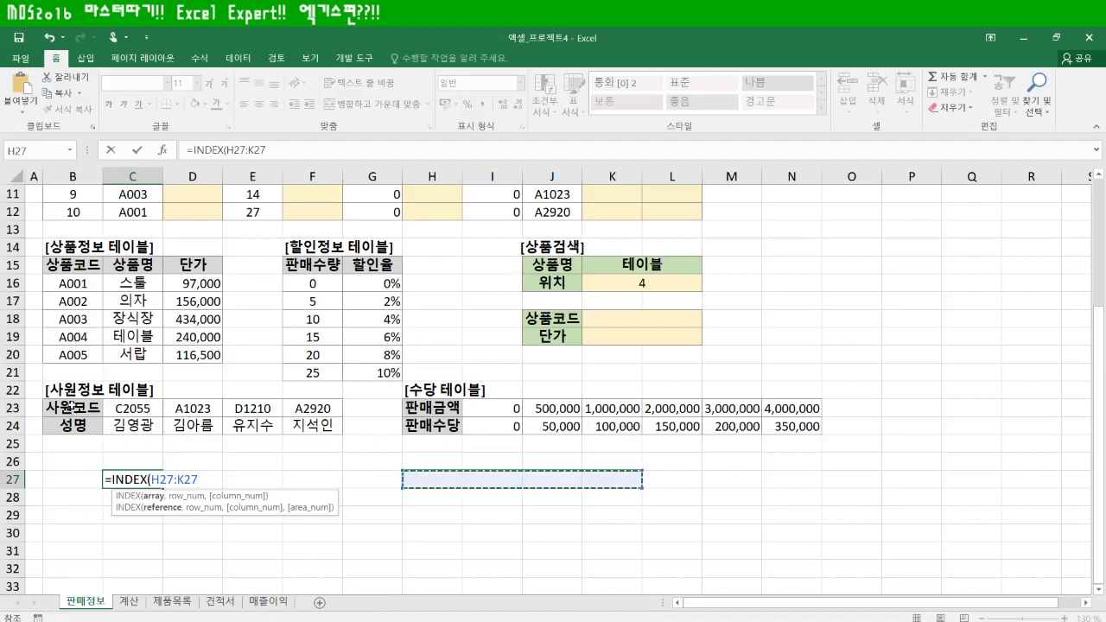
drag(66, 402, 312, 407)
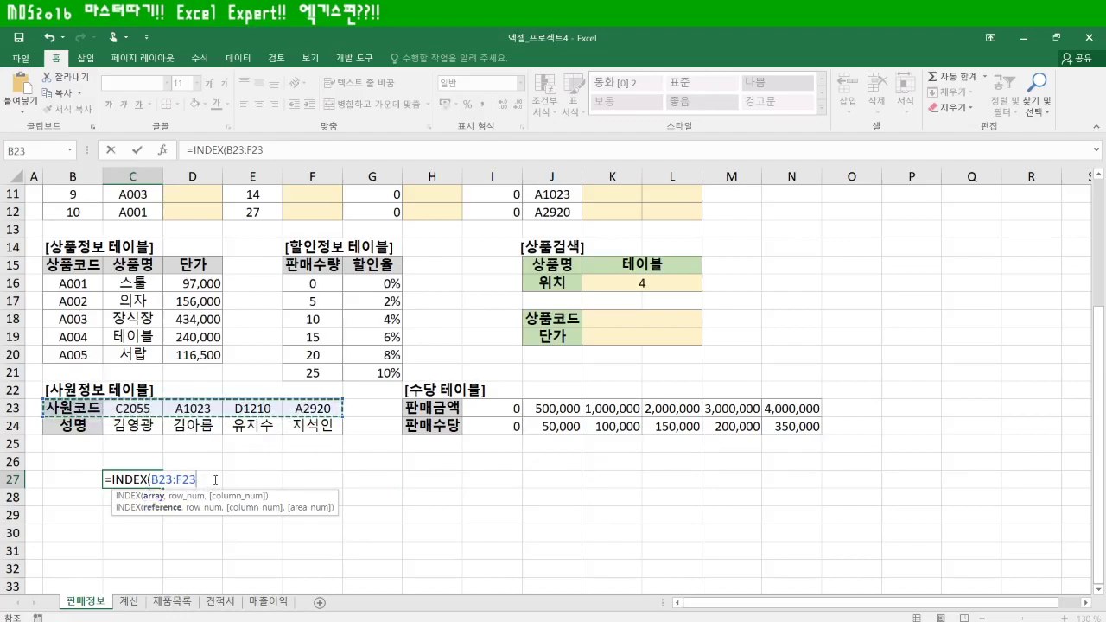
Step: Complete the INDEX formula in C27 with the product codes B16:B20 as the array and 3 as the row number
drag(74, 264, 76, 354)
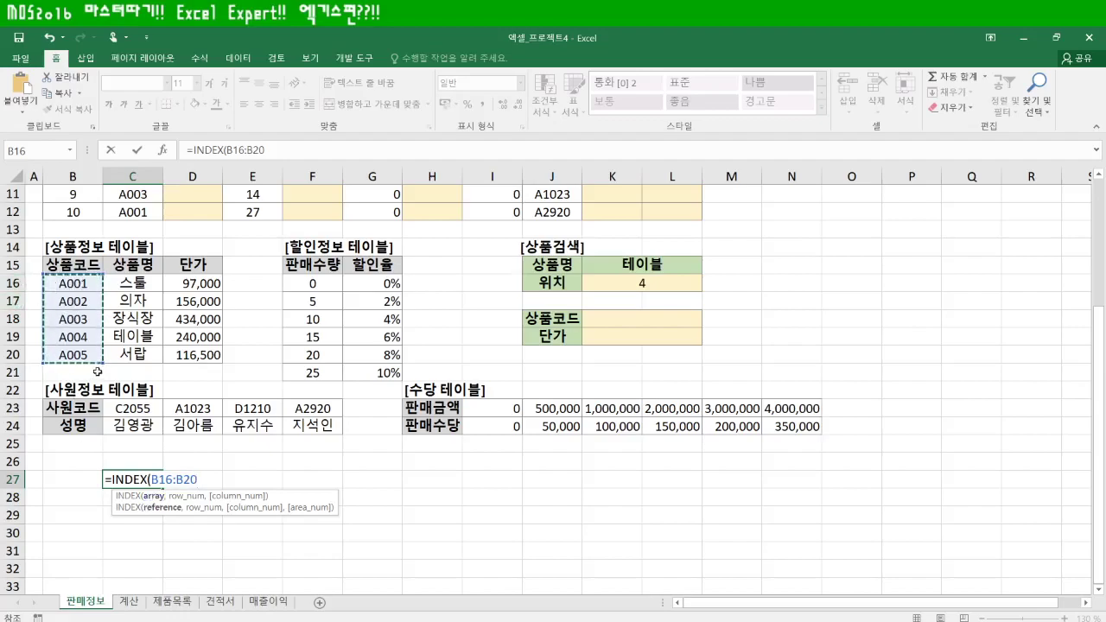
text(,3)
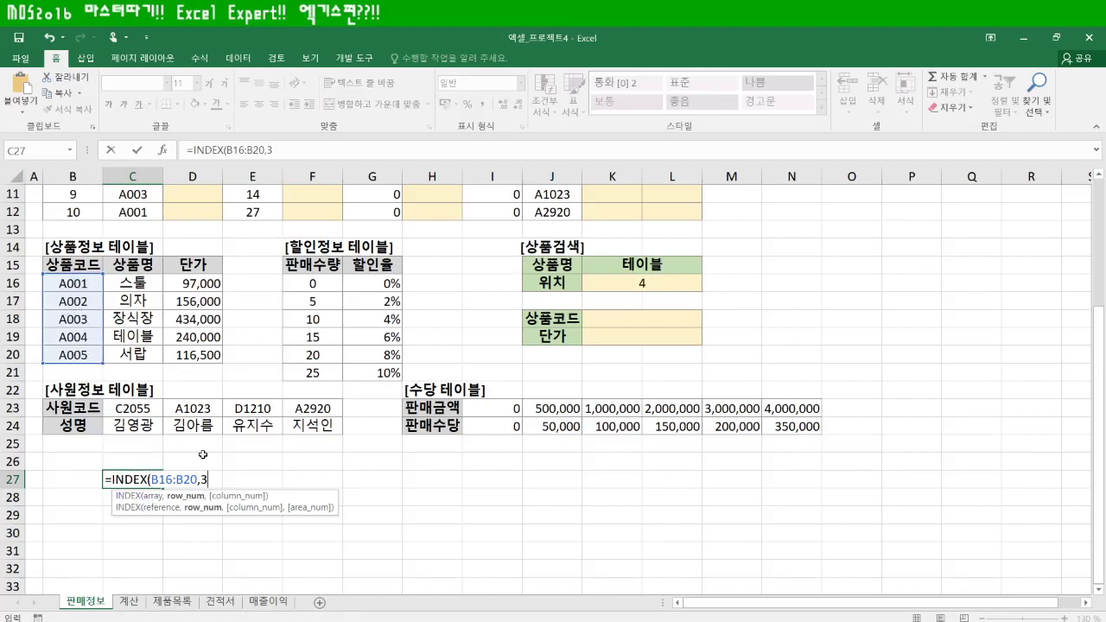
key(ctrl+Return)
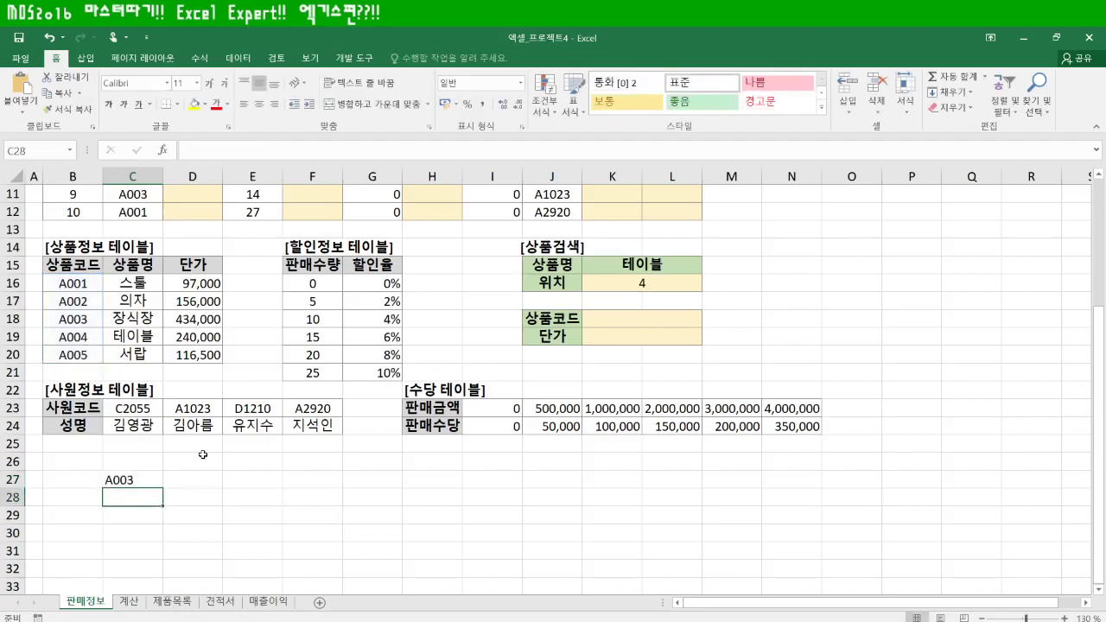
Step: Move the INDEX array in C27 to C23:C27 and fill the formula across to F27
double_click(153, 480)
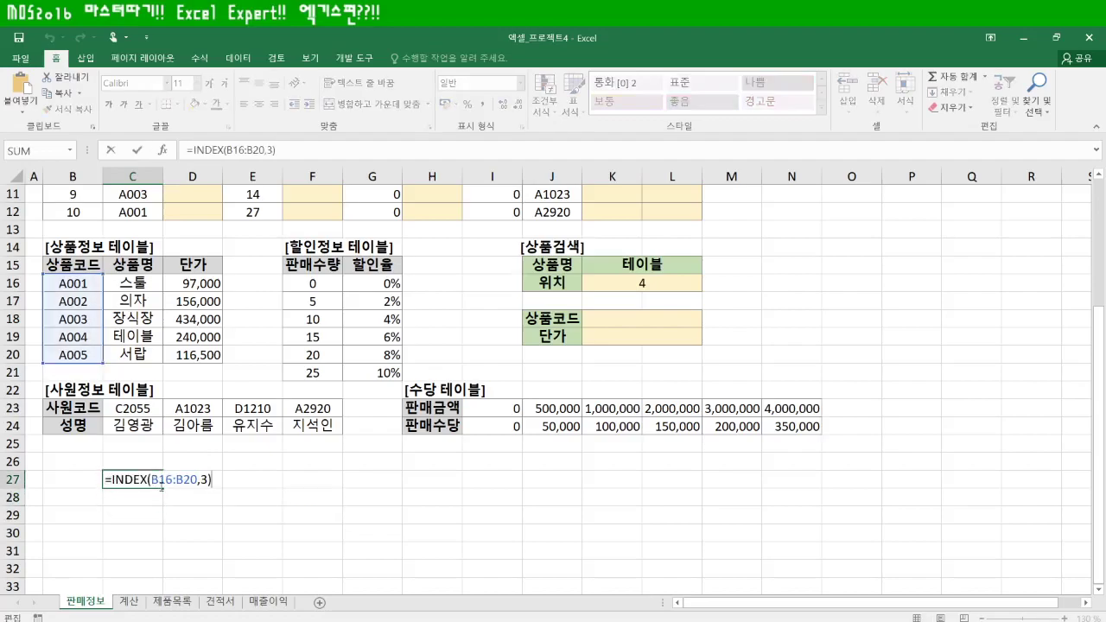
drag(101, 316, 329, 482)
key(ctrl+Return)
Step: Replace the arguments of the INDEX formula in C27 with the employee codes C23:F23 and position 3
click(139, 478)
double_click(139, 478)
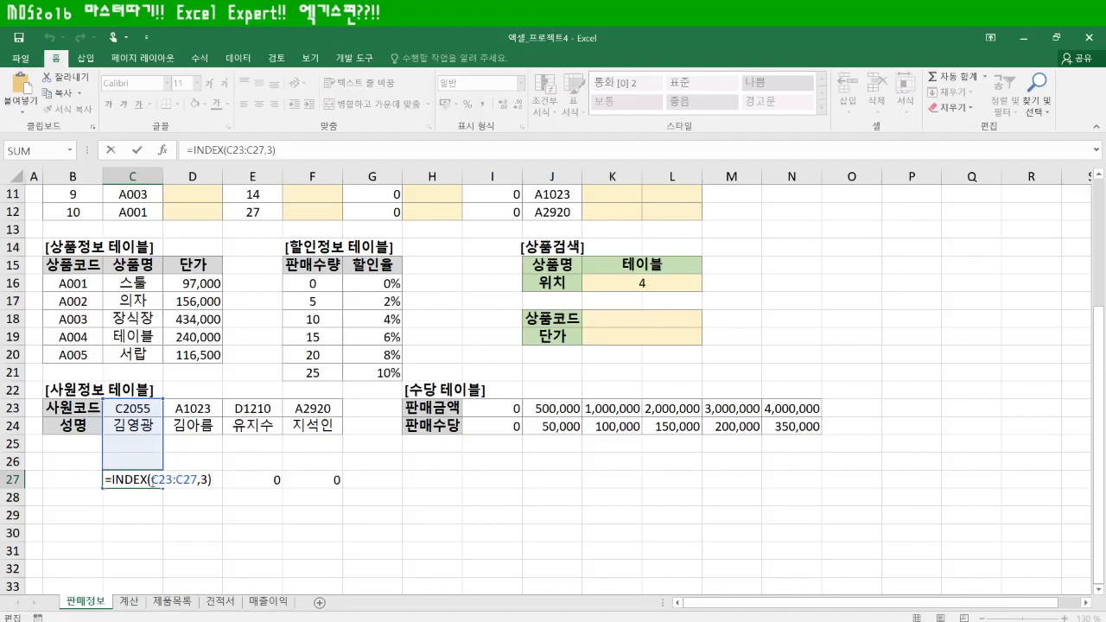
drag(152, 480, 269, 477)
key(BackSpace)
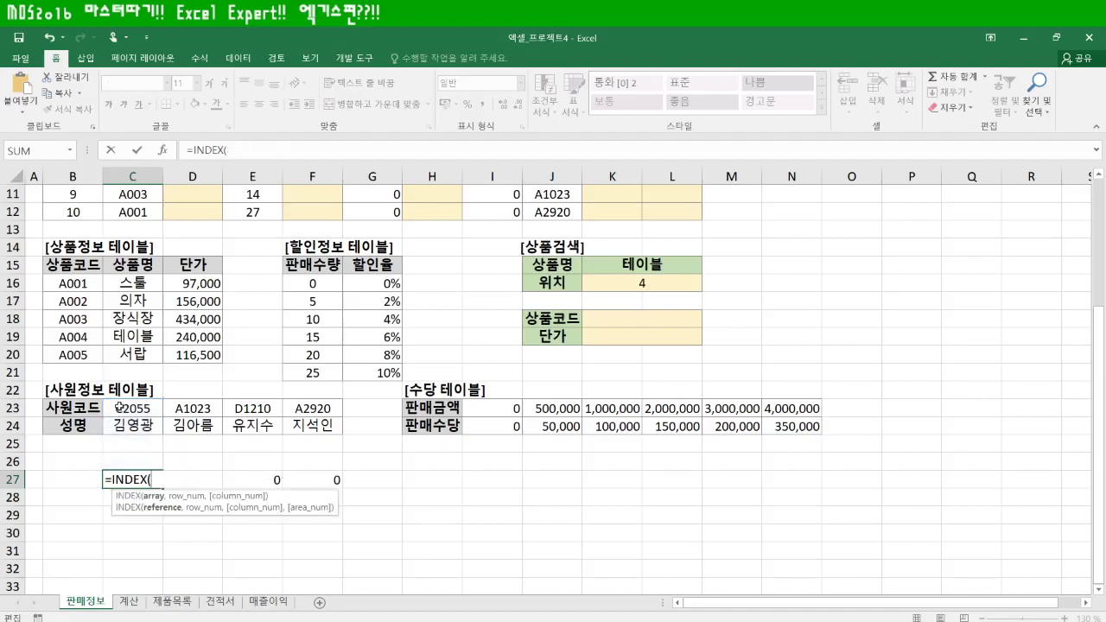
drag(130, 407, 304, 406)
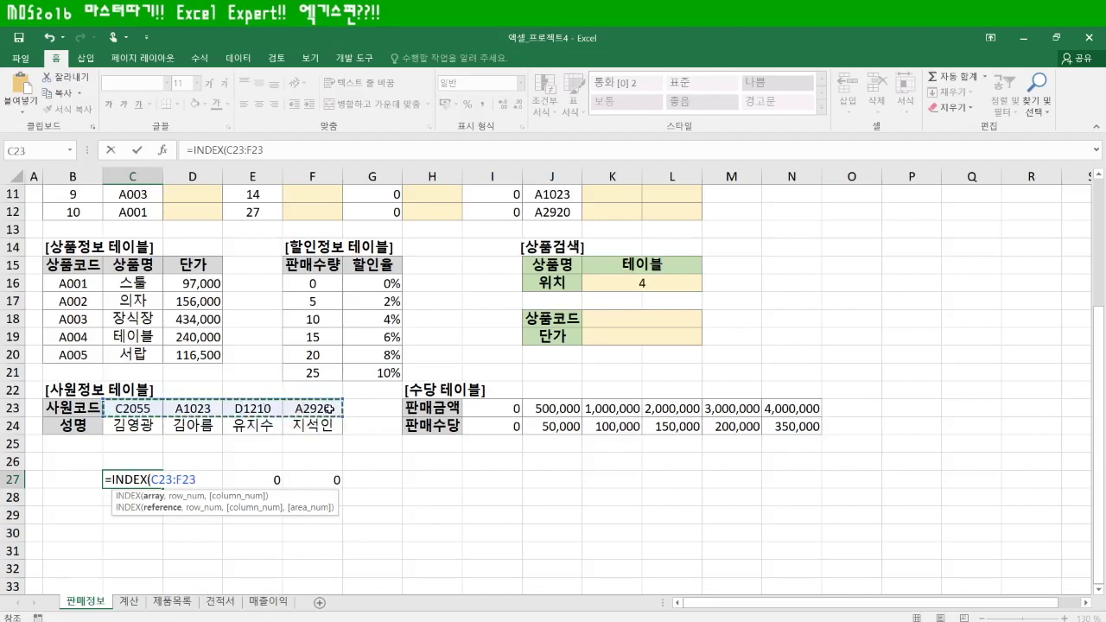
text(,3)
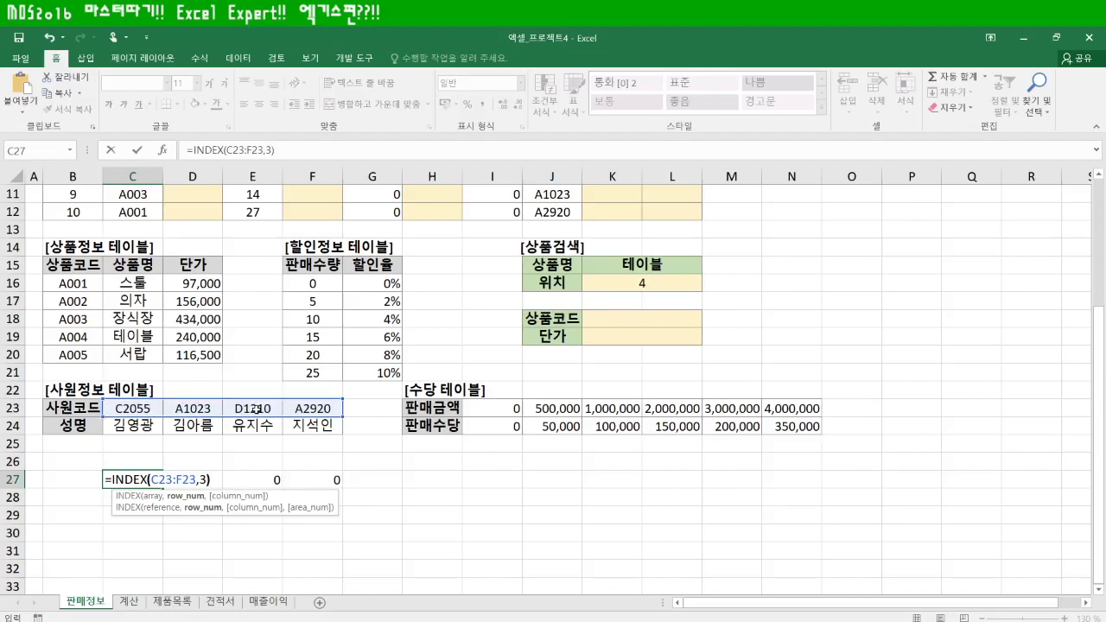
key(Return)
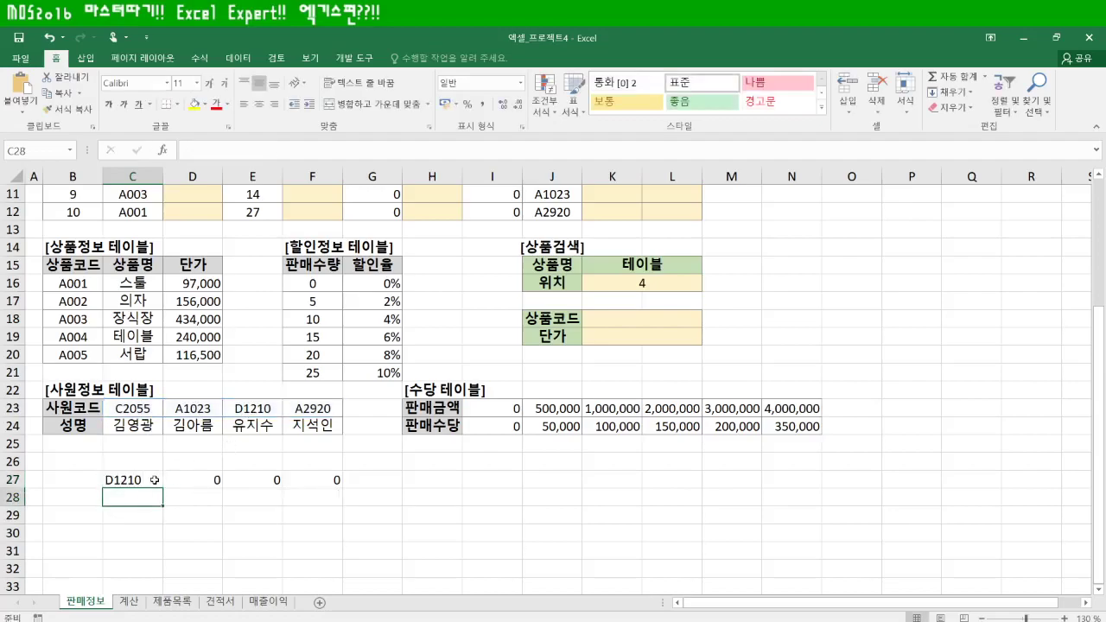
Step: Review the INDEX formula in C27 and examine the empty 상품코드 and 단가 result cells in the 상품검색 table
click(154, 479)
double_click(153, 479)
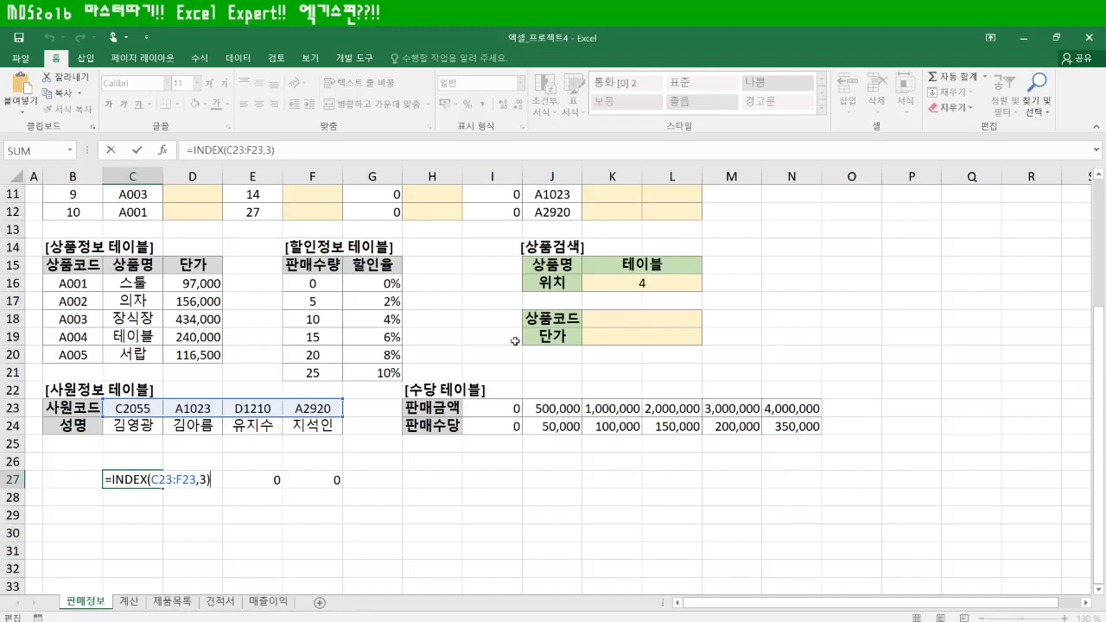
click(610, 319)
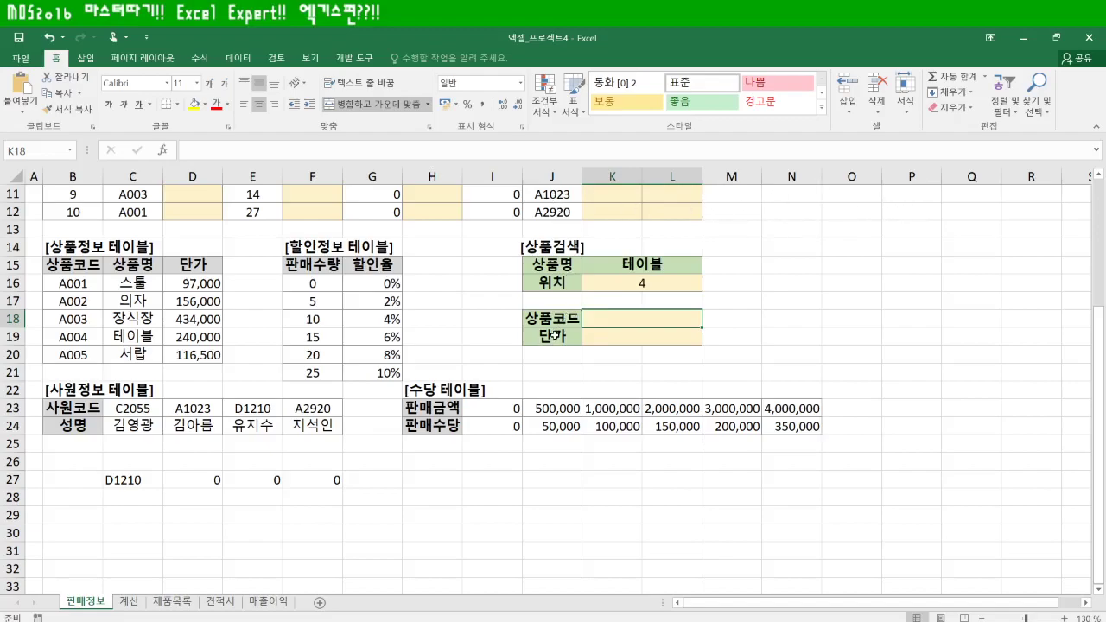
click(554, 337)
click(591, 337)
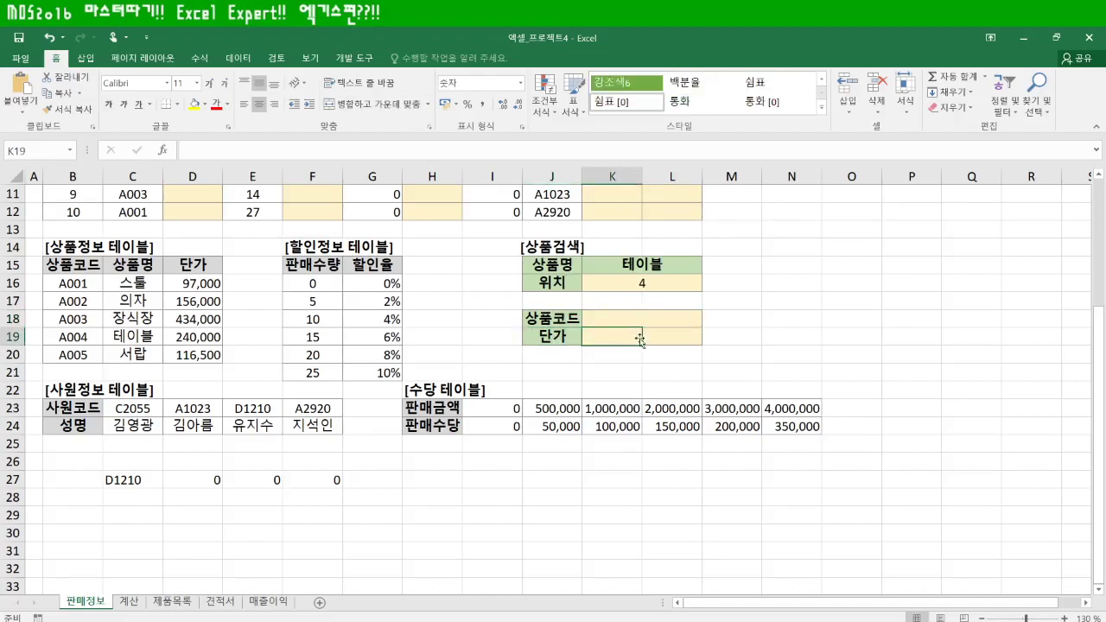
click(683, 336)
click(642, 320)
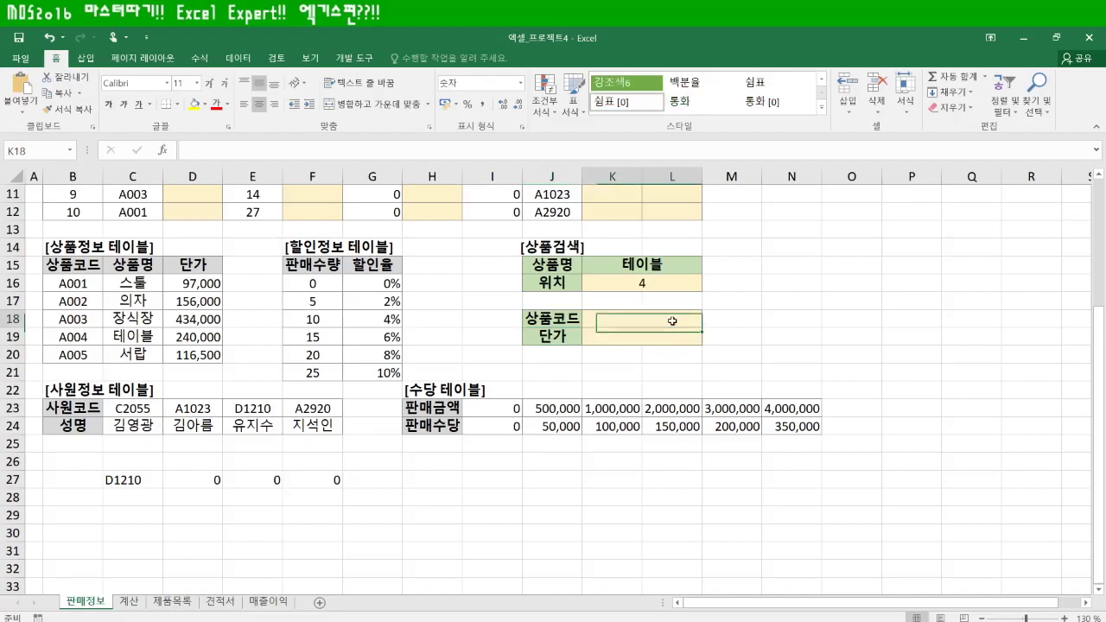
click(612, 344)
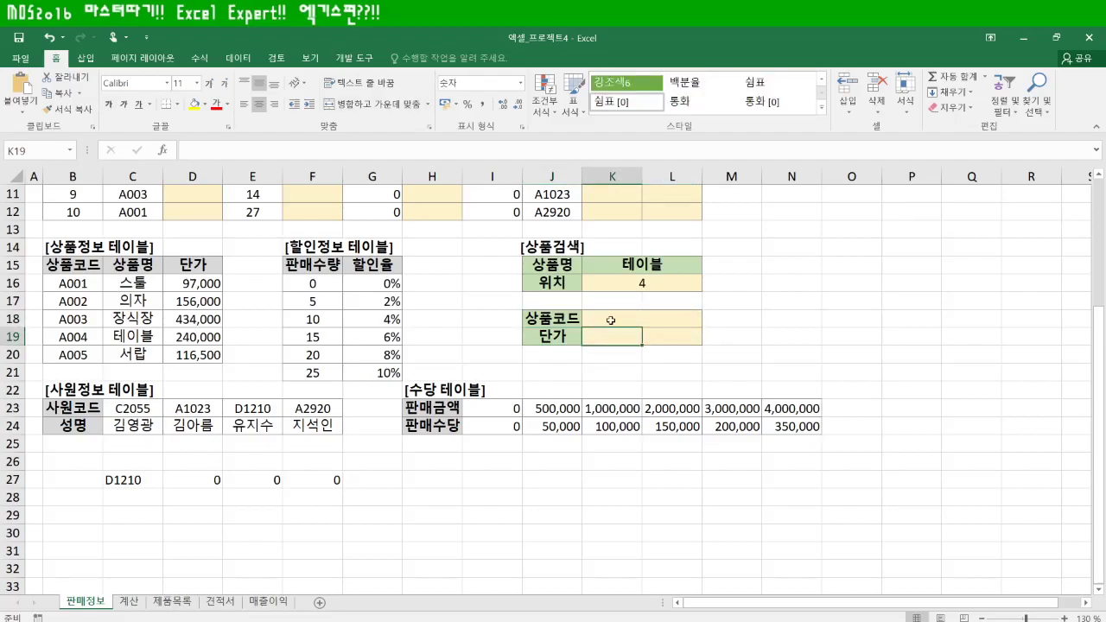
click(610, 320)
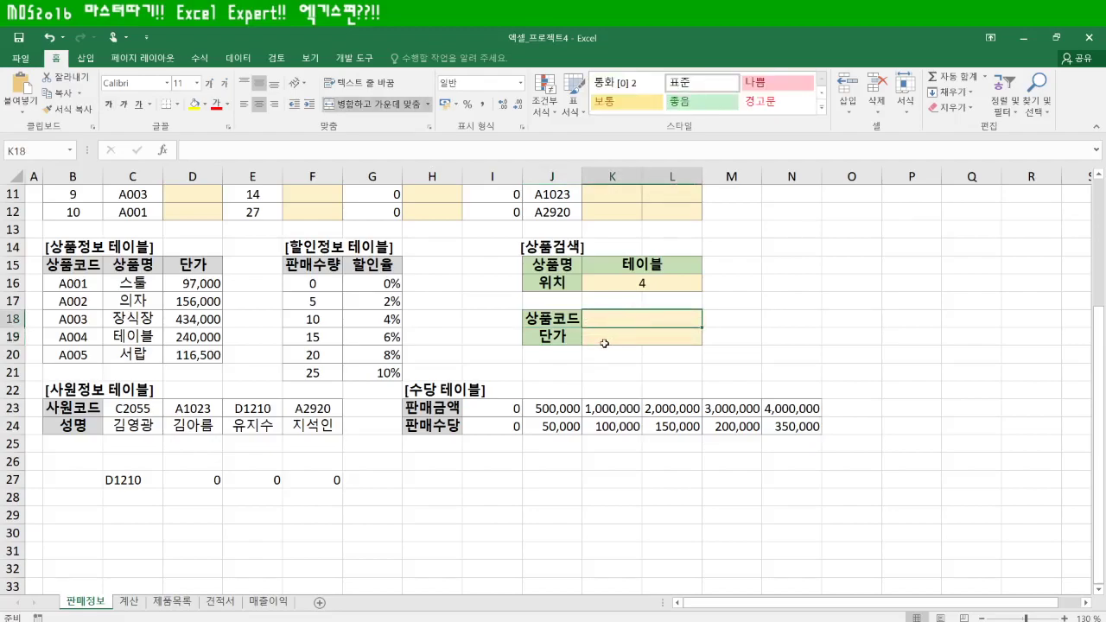
click(602, 338)
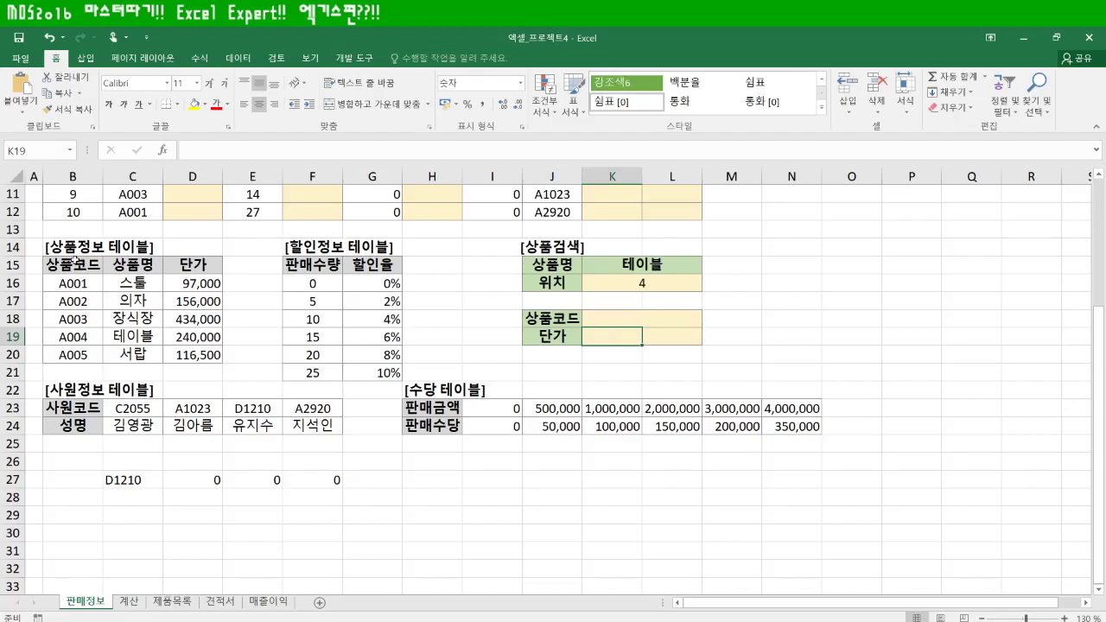
Step: Highlight the product codes B16:B20 and unit prices D16:D20 of the 상품정보 table with yellow fill
drag(76, 258, 190, 355)
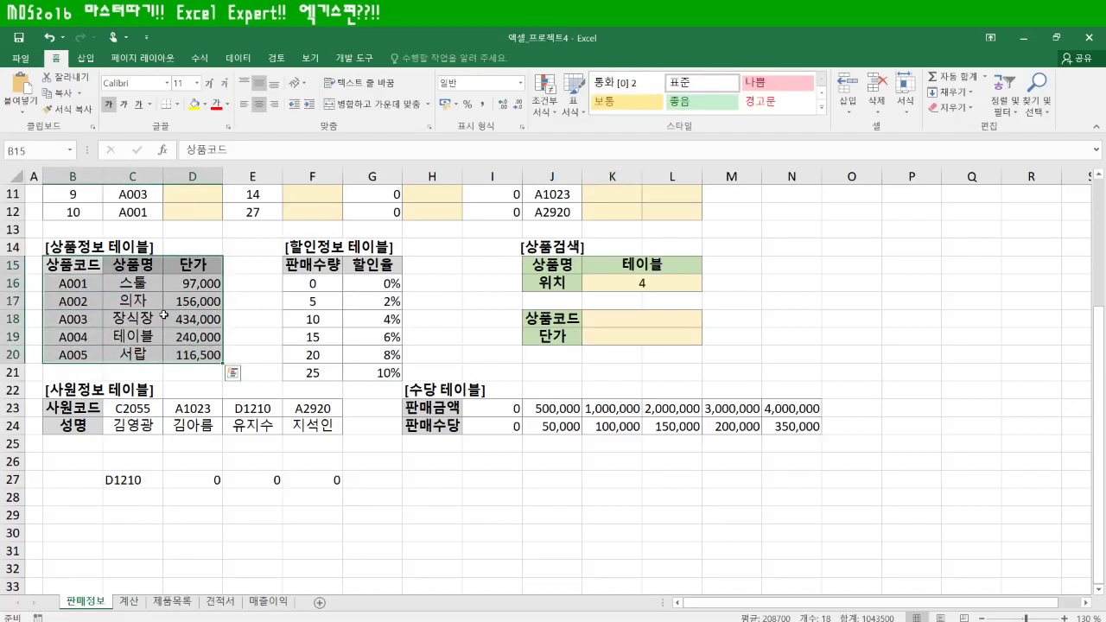
drag(73, 285, 76, 373)
click(194, 283)
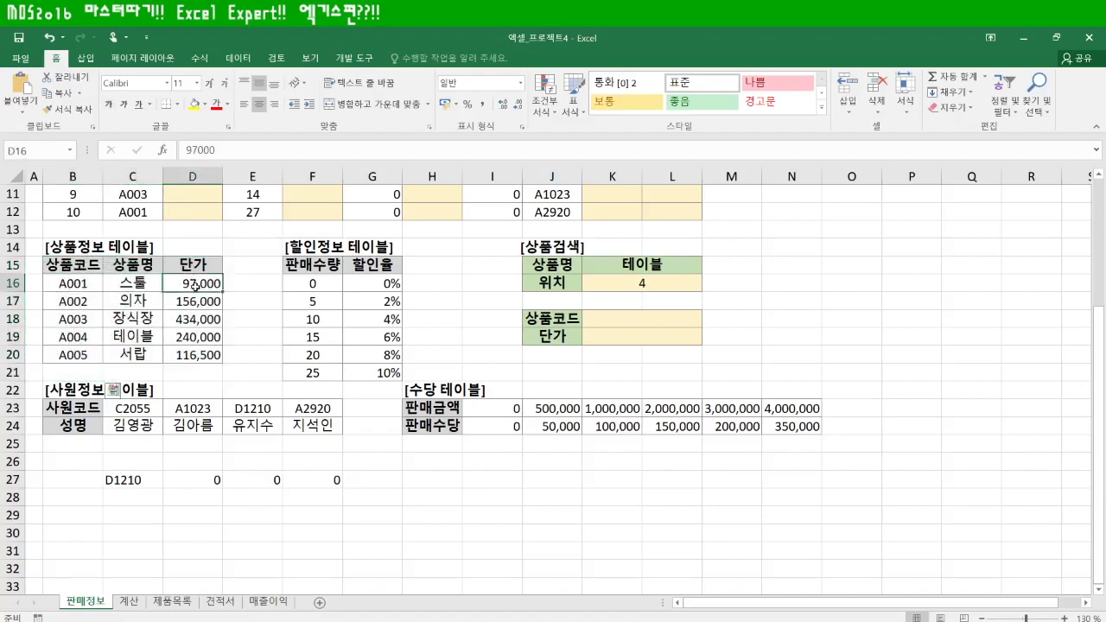
drag(194, 282, 194, 354)
drag(74, 283, 82, 359)
drag(199, 282, 199, 354)
click(194, 103)
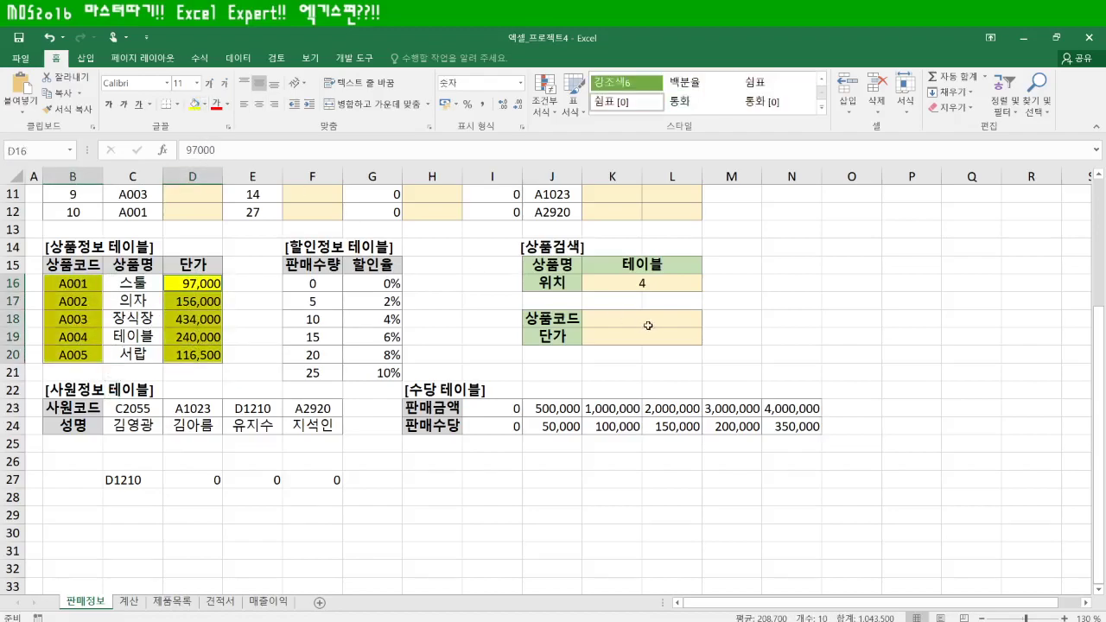
Step: Examine the 위치 formula in K16, the product name in K15, and the related code and price cells B19 and D19
click(599, 315)
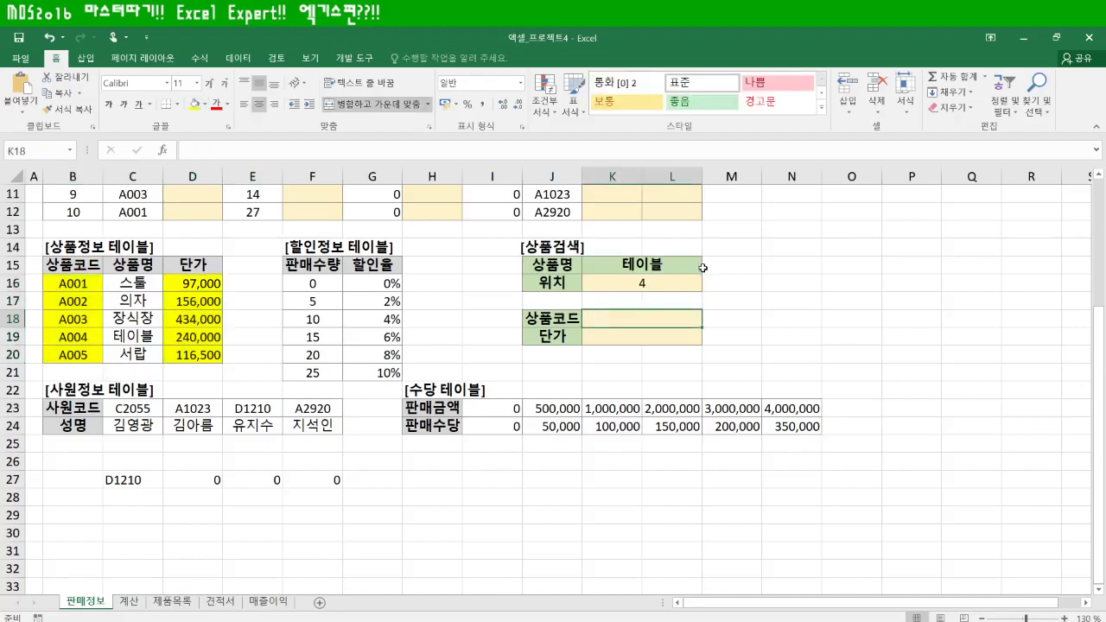
click(616, 283)
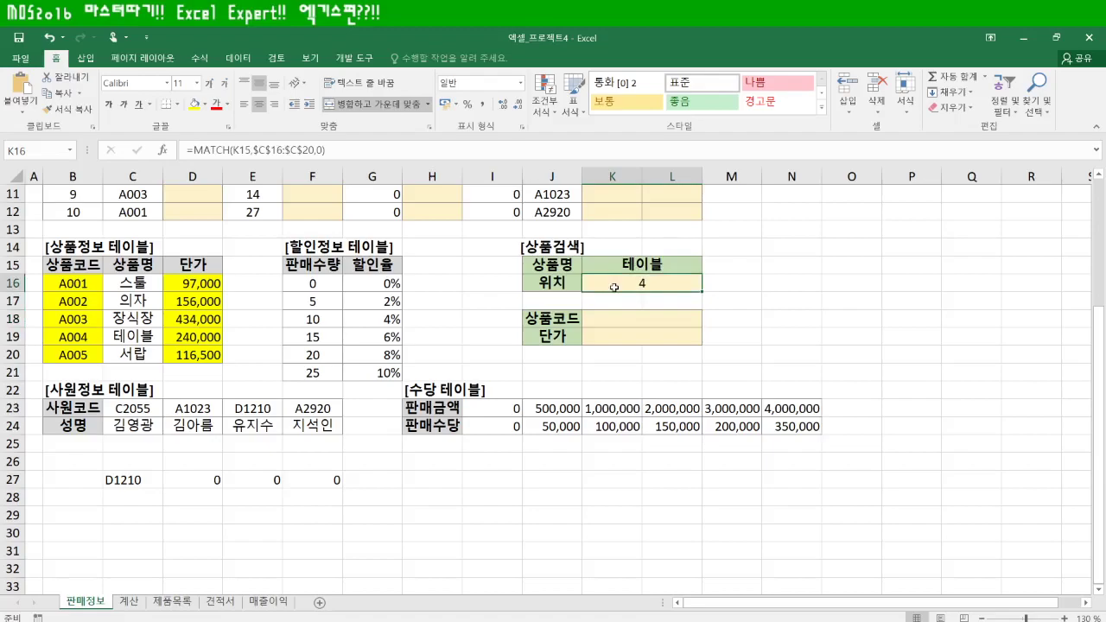
scroll(550, 395, up, 4)
scroll(743, 346, down, 2)
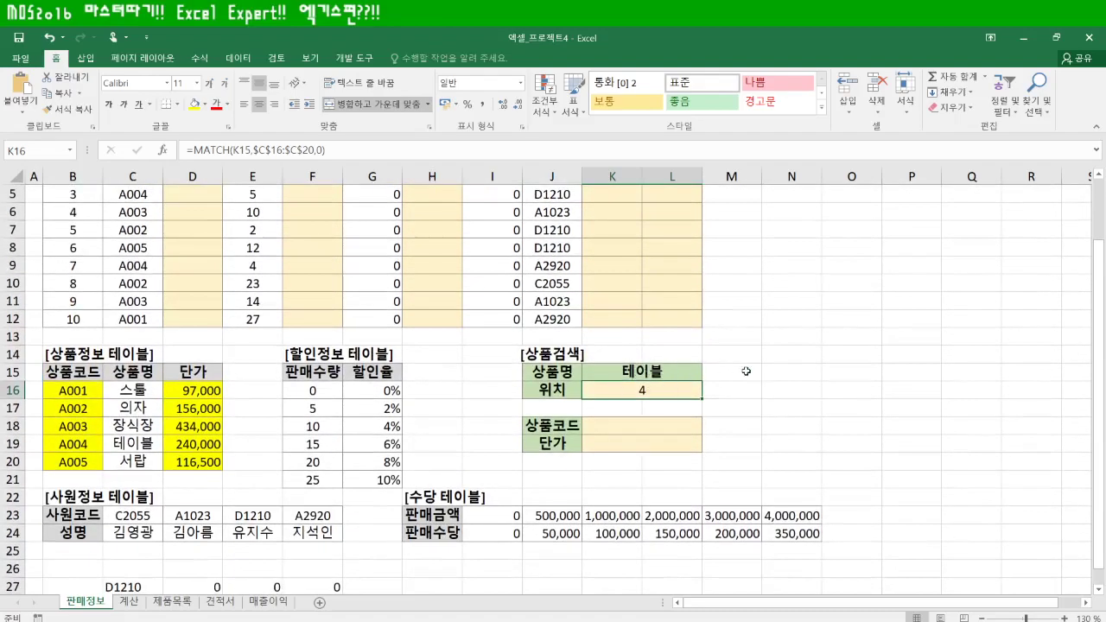
click(674, 376)
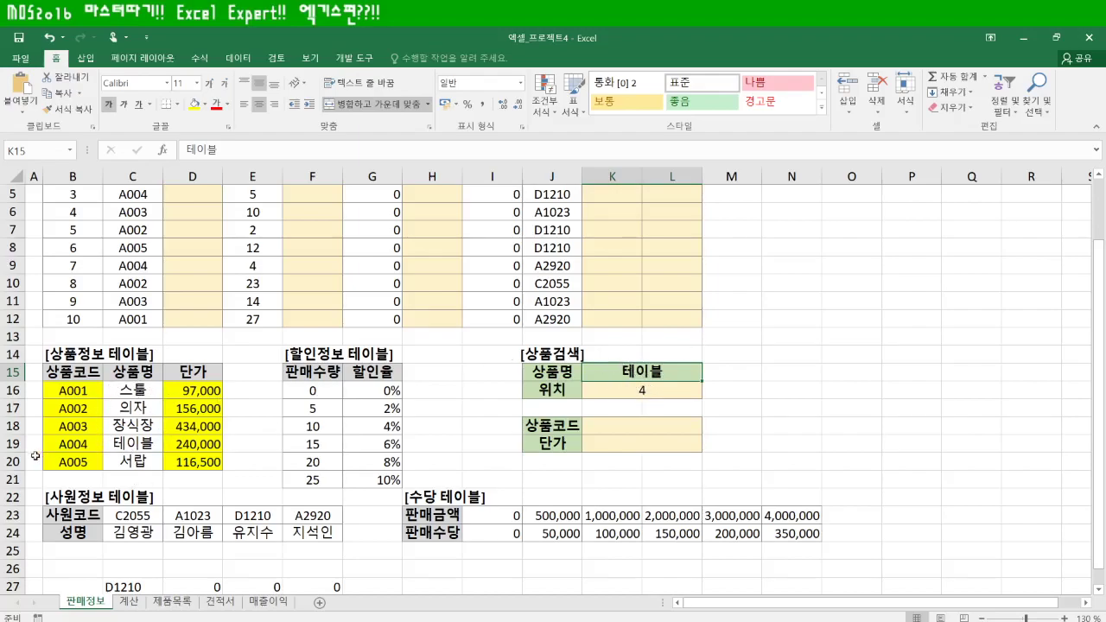
click(79, 444)
click(213, 444)
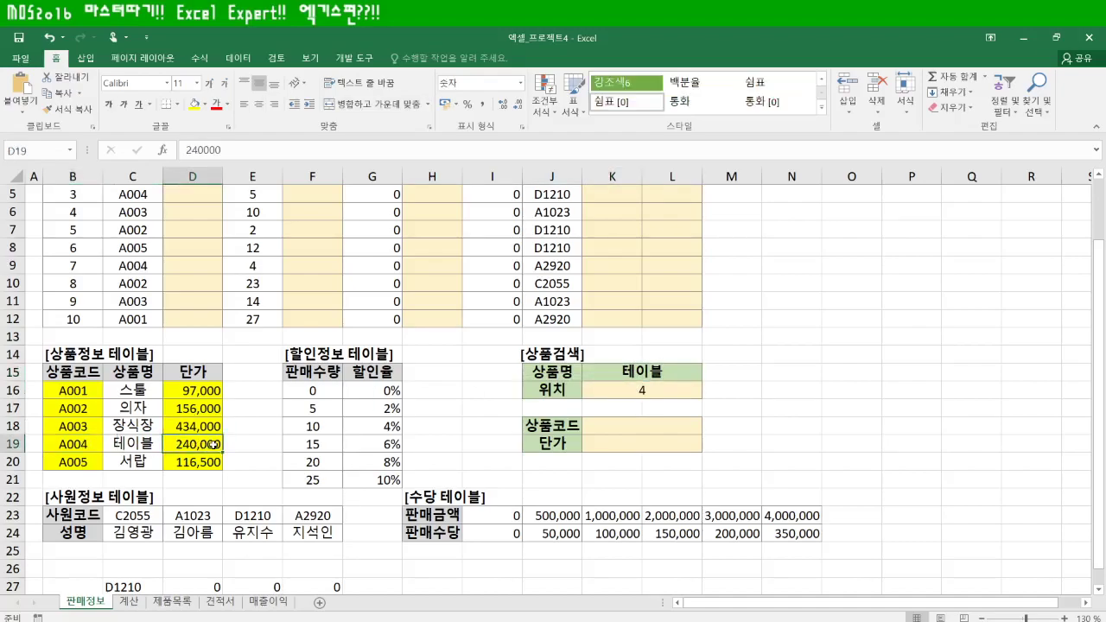
Step: Examine the empty 상품코드 and 단가 cells of the 상품검색 table and the 위치 formula in K16
click(600, 425)
click(604, 444)
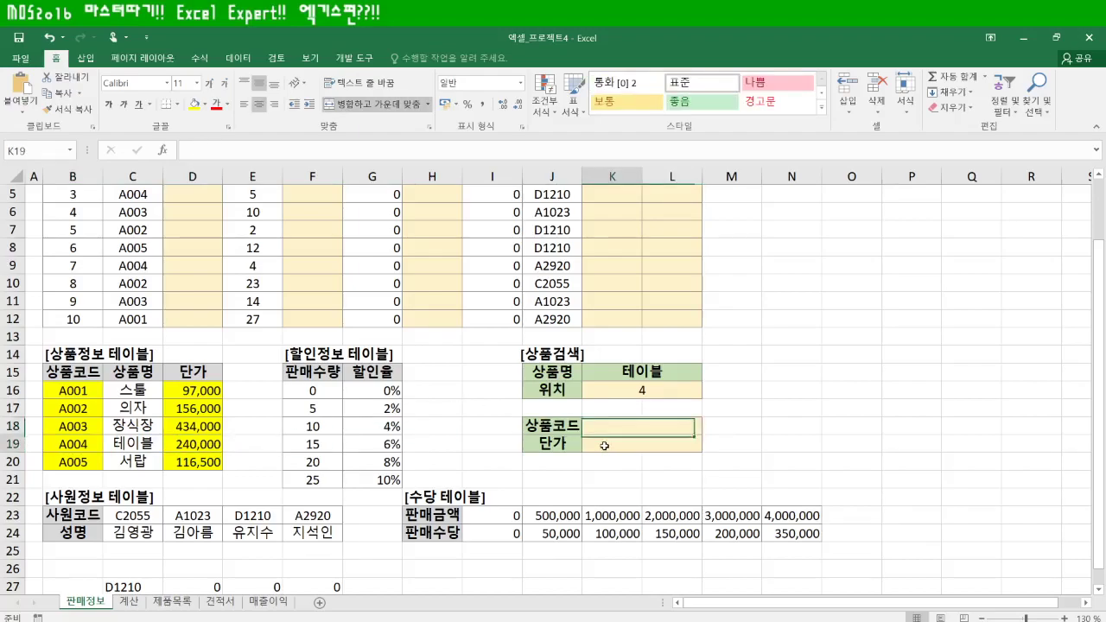
click(676, 446)
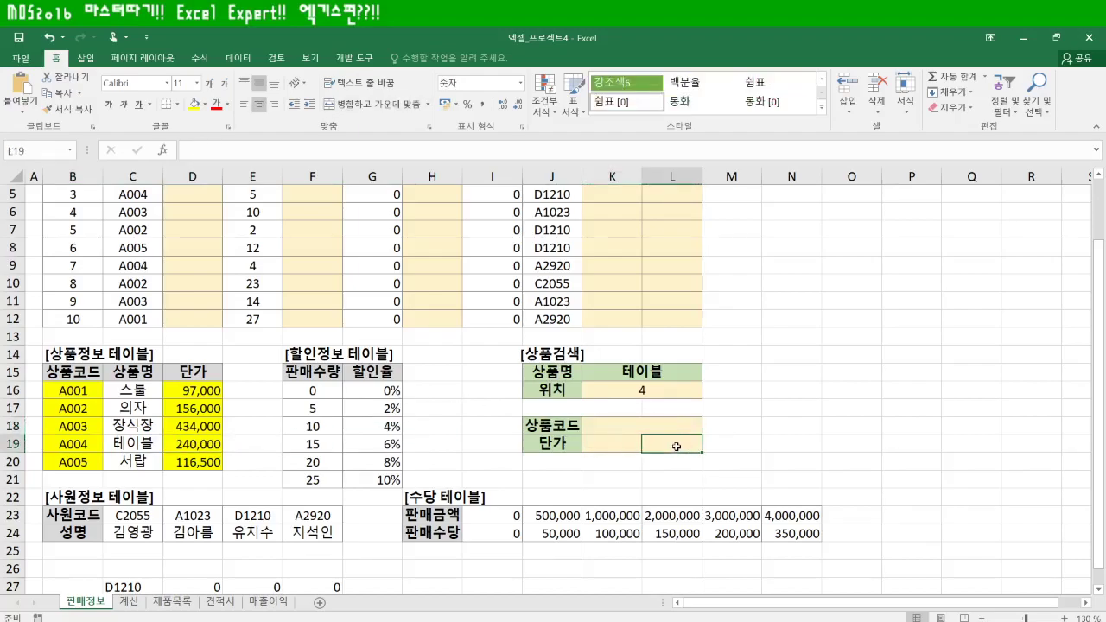
click(613, 424)
click(658, 388)
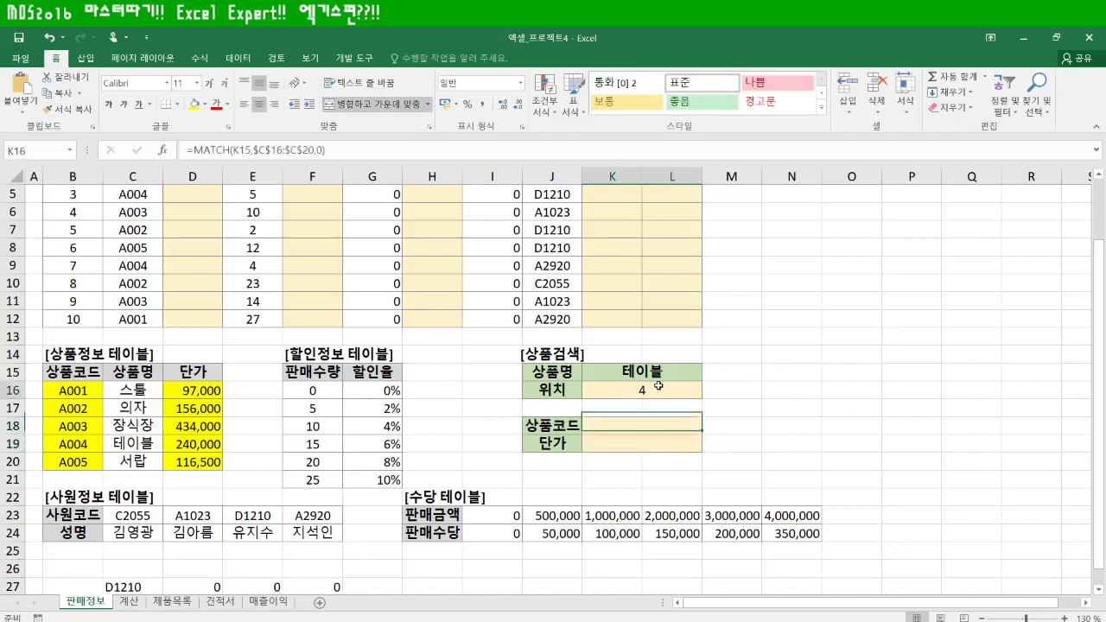
Step: Enter =MATCH(K15,C16:C20,0) in cell N15 to find the exact position of the searched product name
click(785, 373)
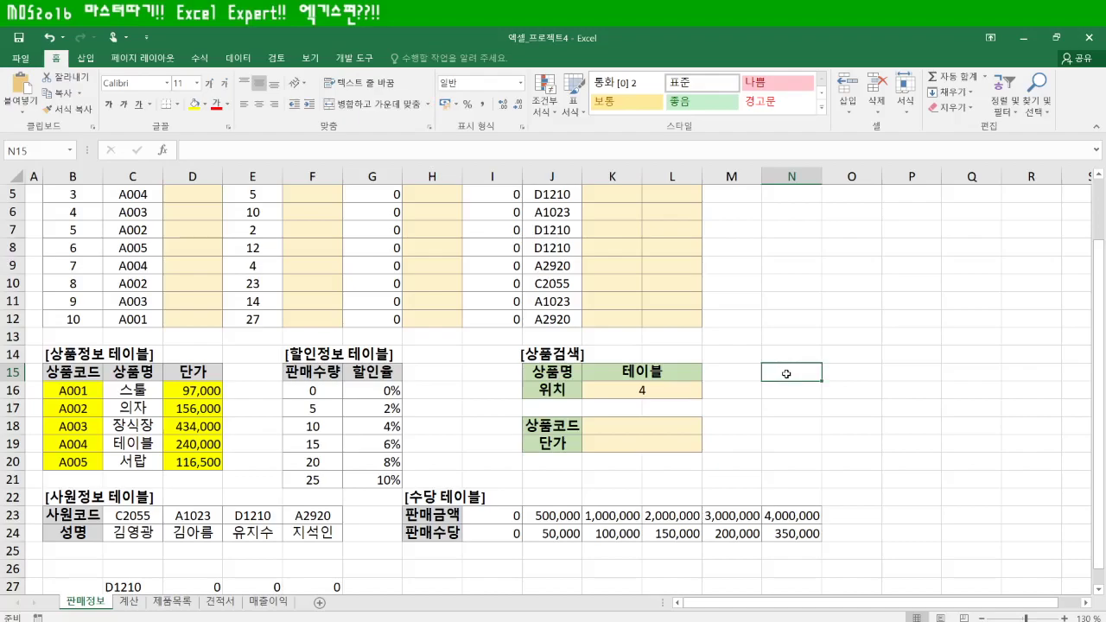
text(=match)
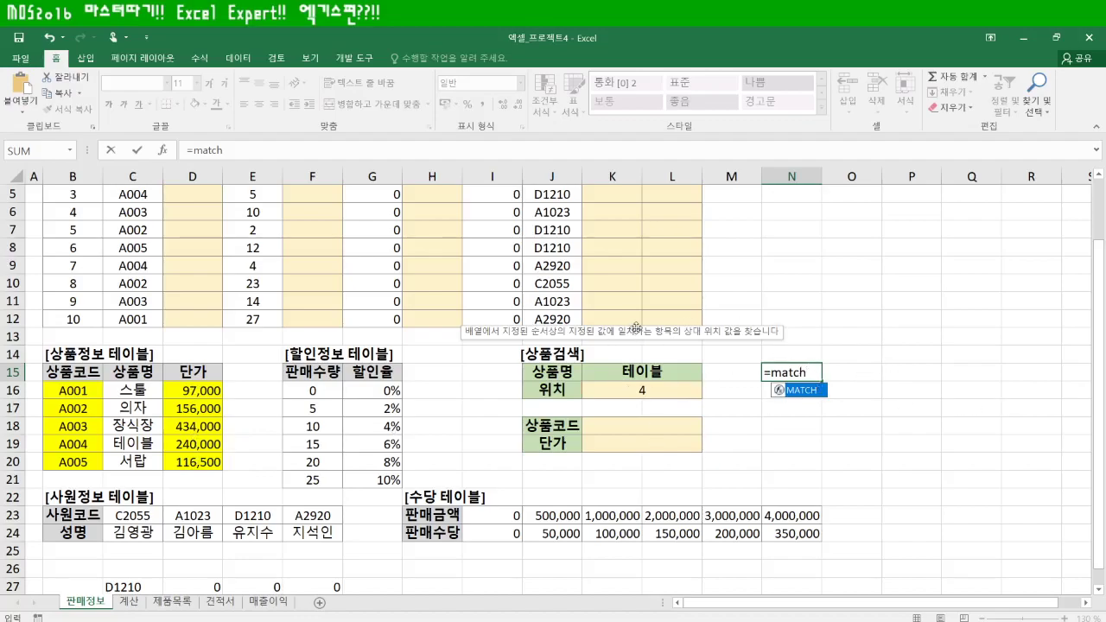
key(Tab)
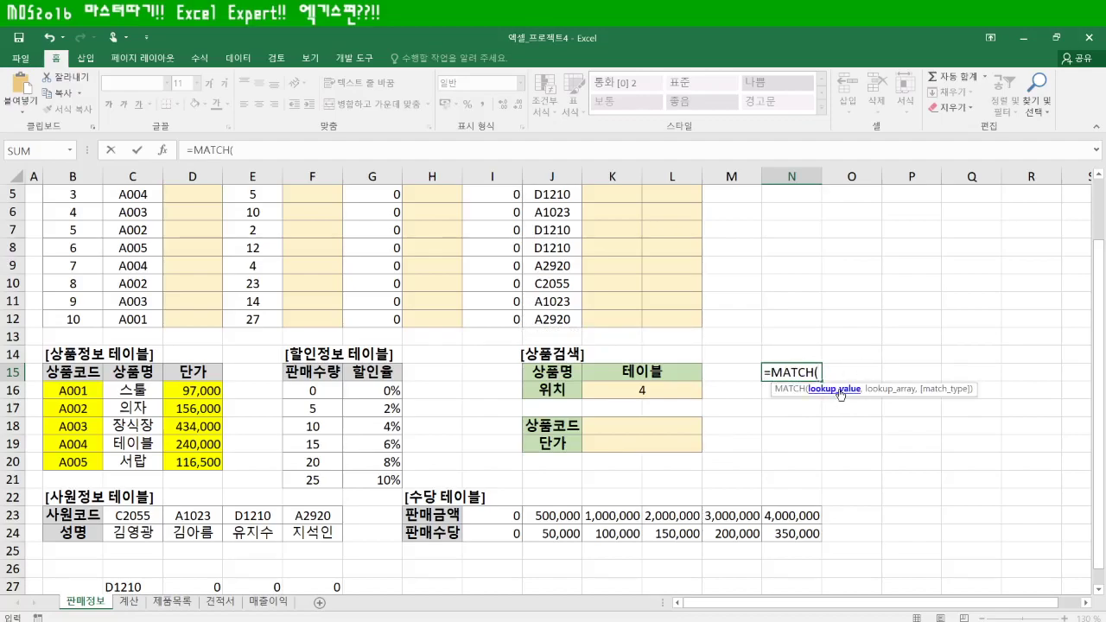
click(654, 372)
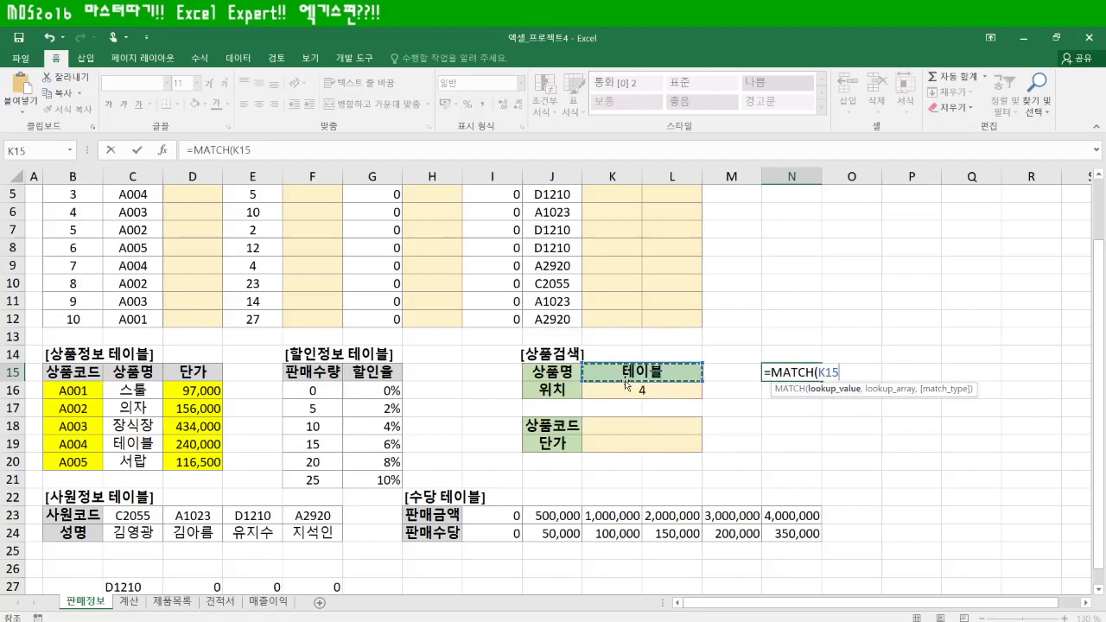
text(,)
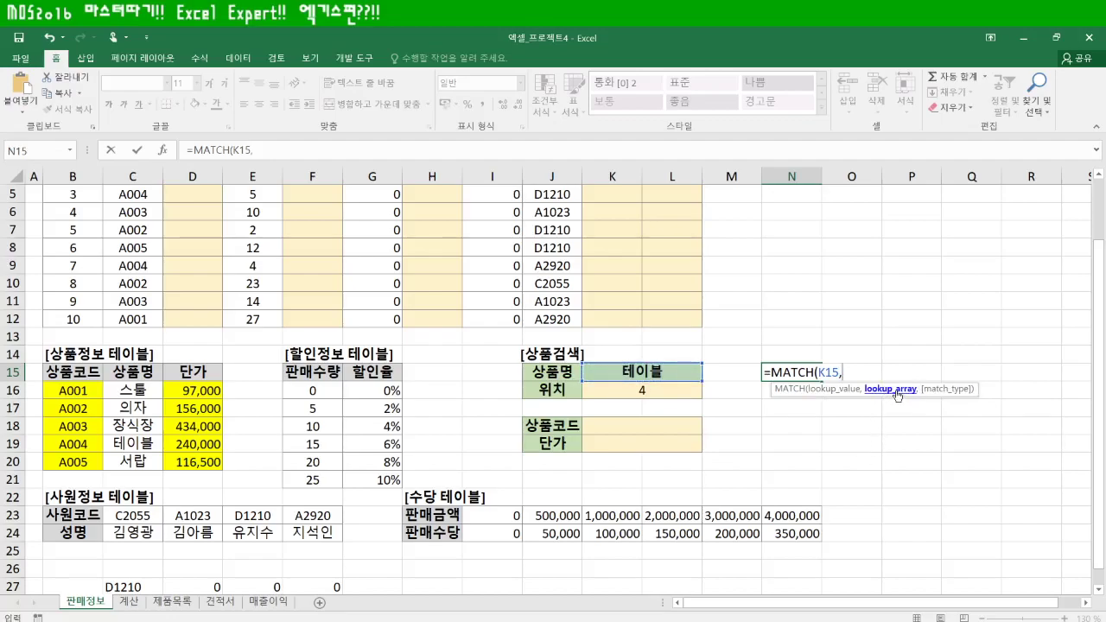
drag(126, 390, 130, 460)
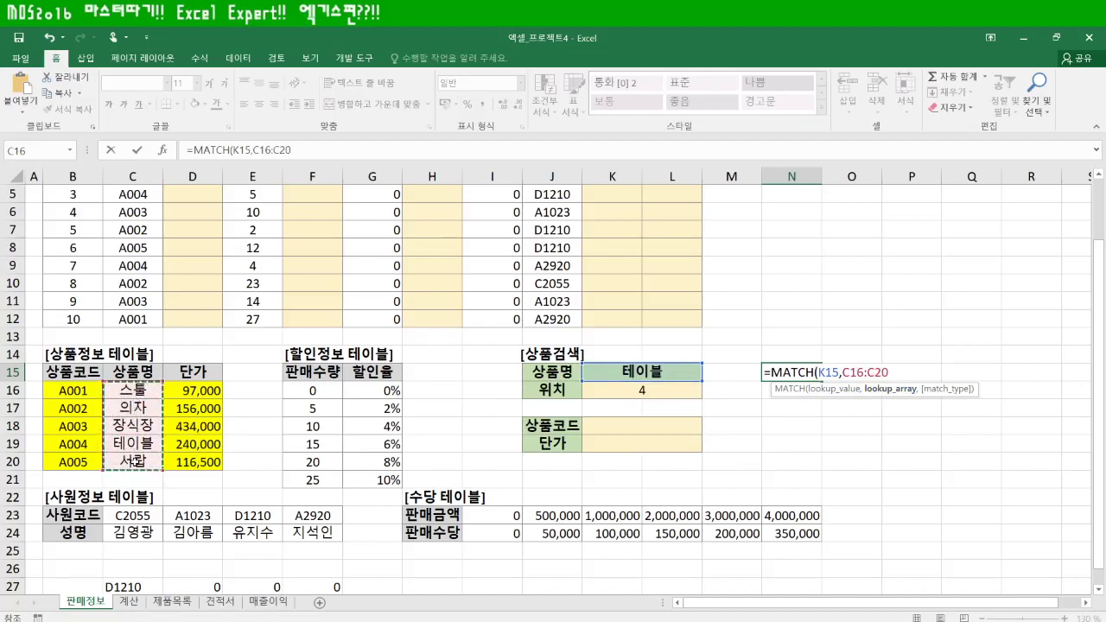
text(,)
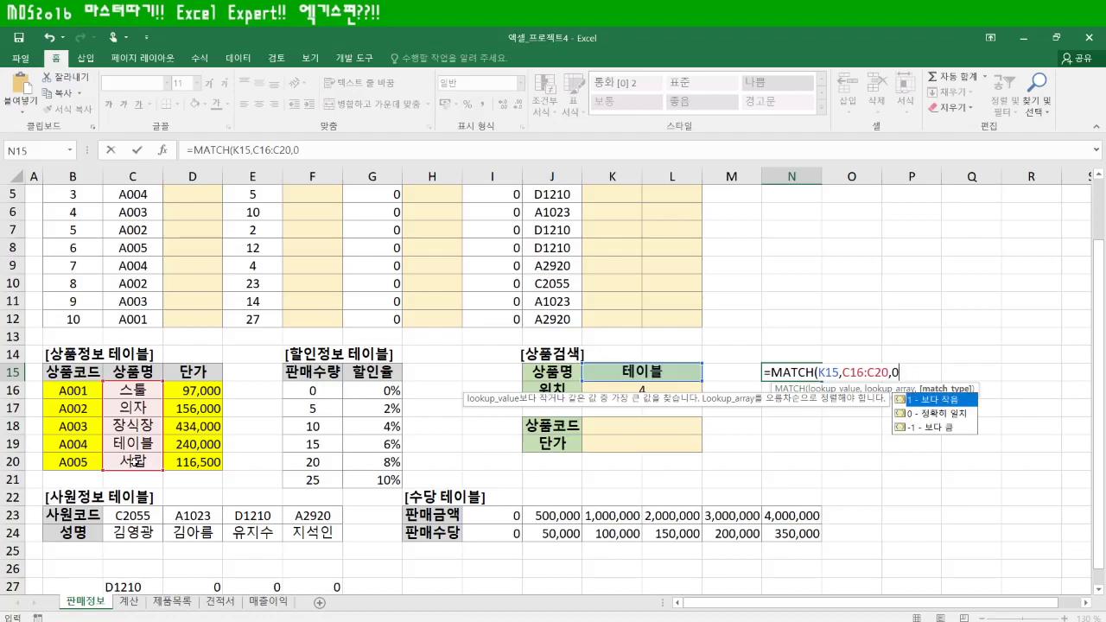
text(0))
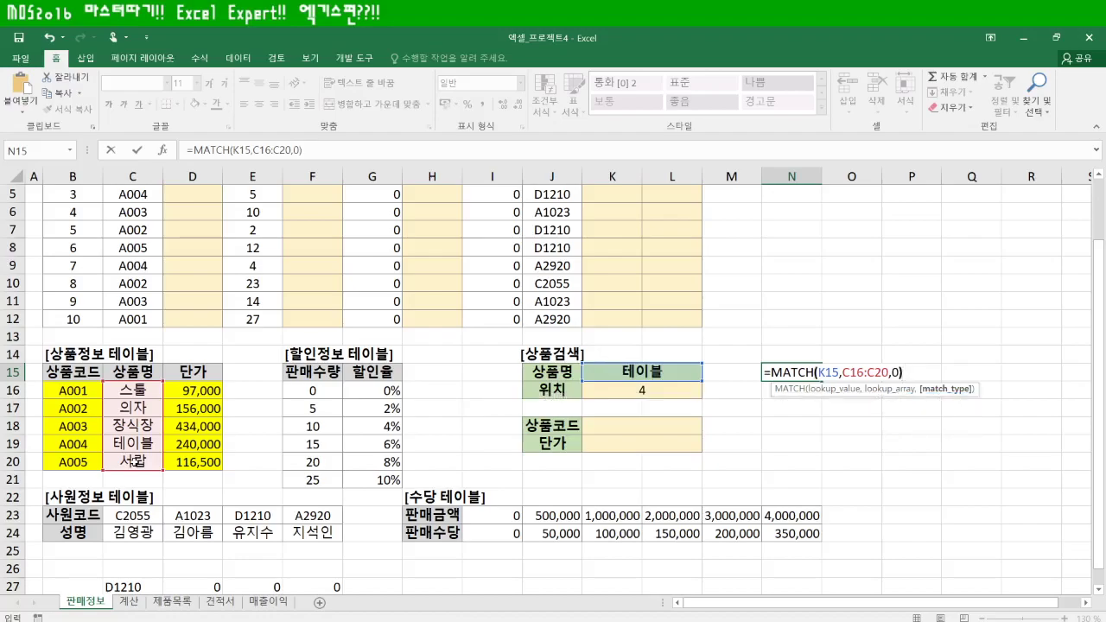
key(Return)
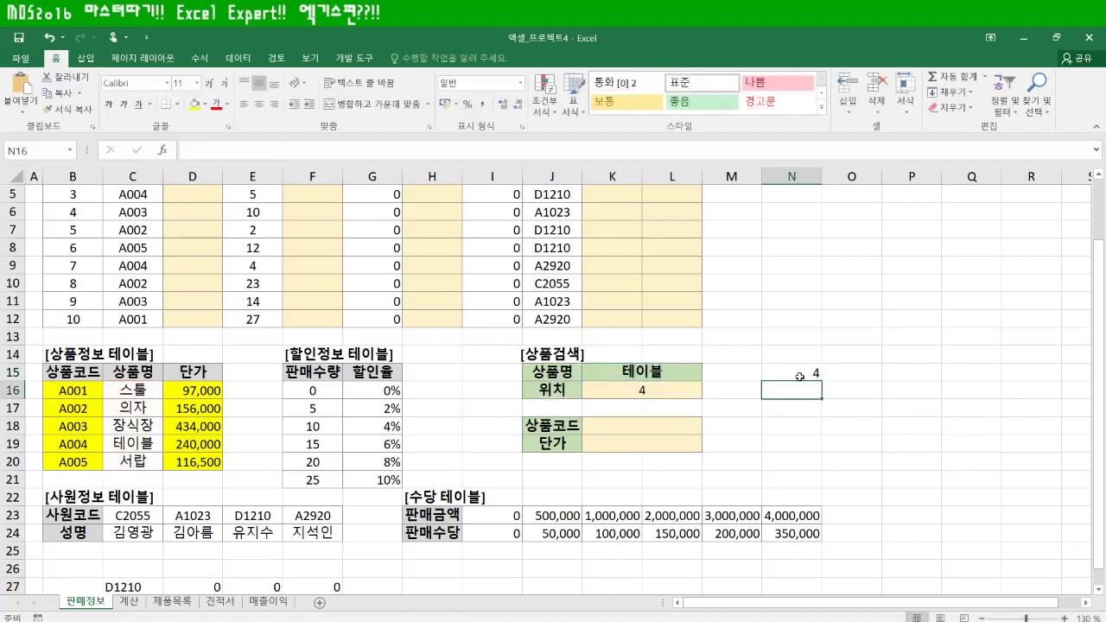
click(800, 377)
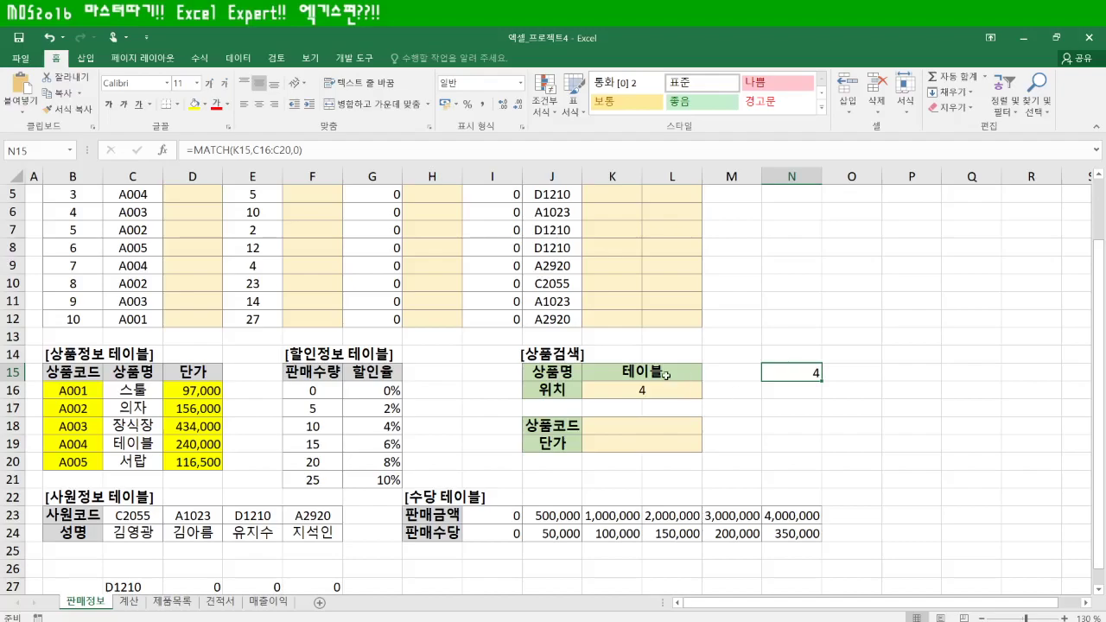
Step: Replace the product name in K15 with 의자 to test the MATCH formulas
double_click(667, 378)
drag(667, 379, 577, 373)
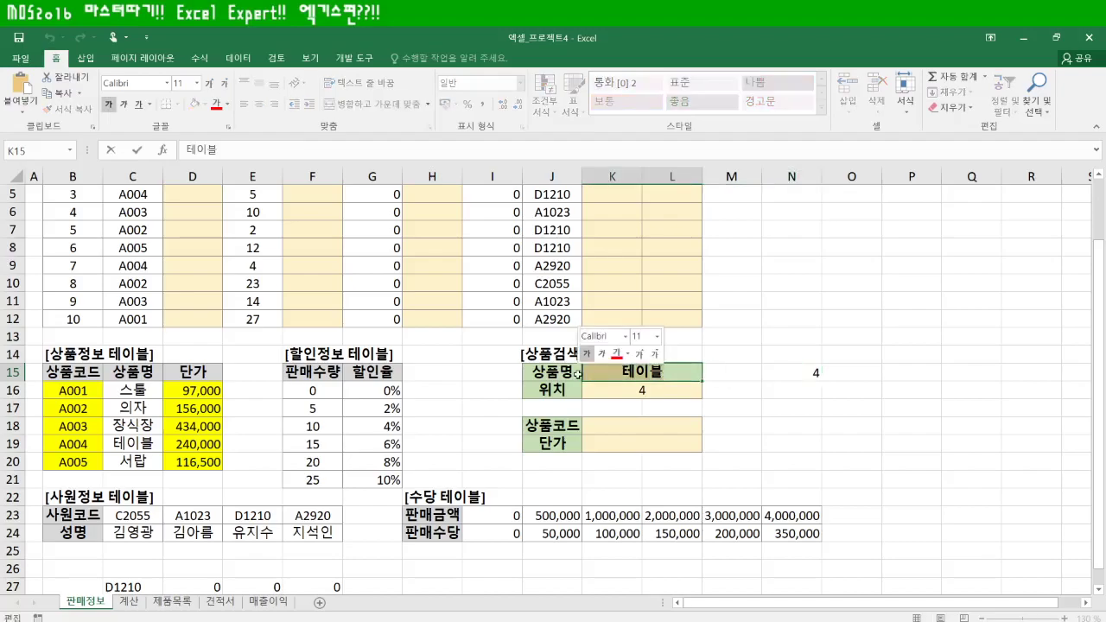
text(dmd)
key(BackSpace)
key(BackSpace)
key(BackSpace)
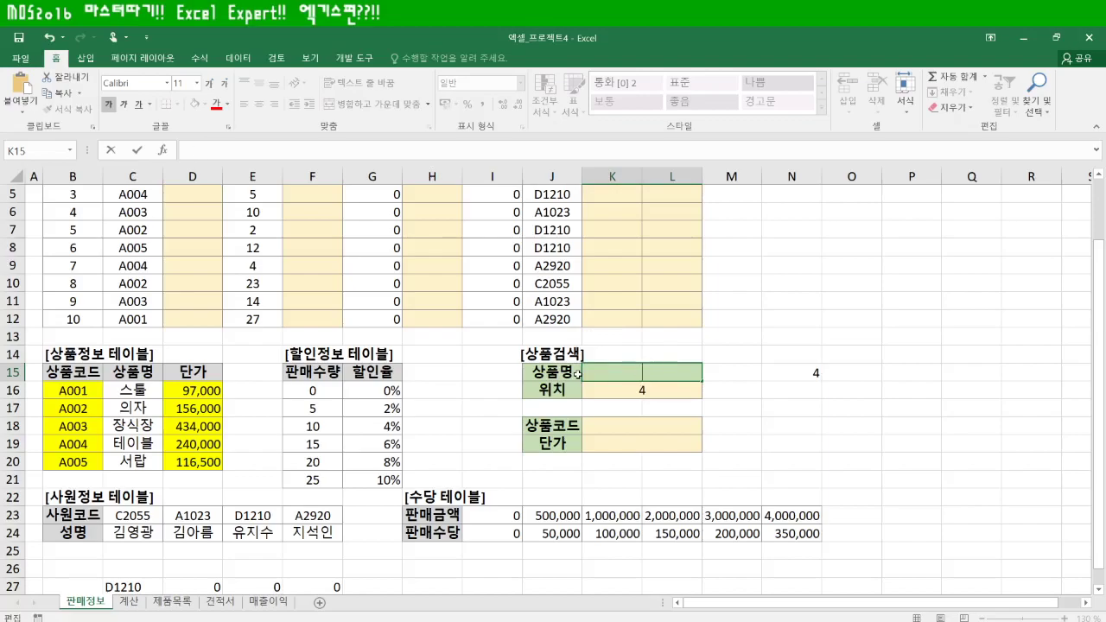
text(의자)
key(Return)
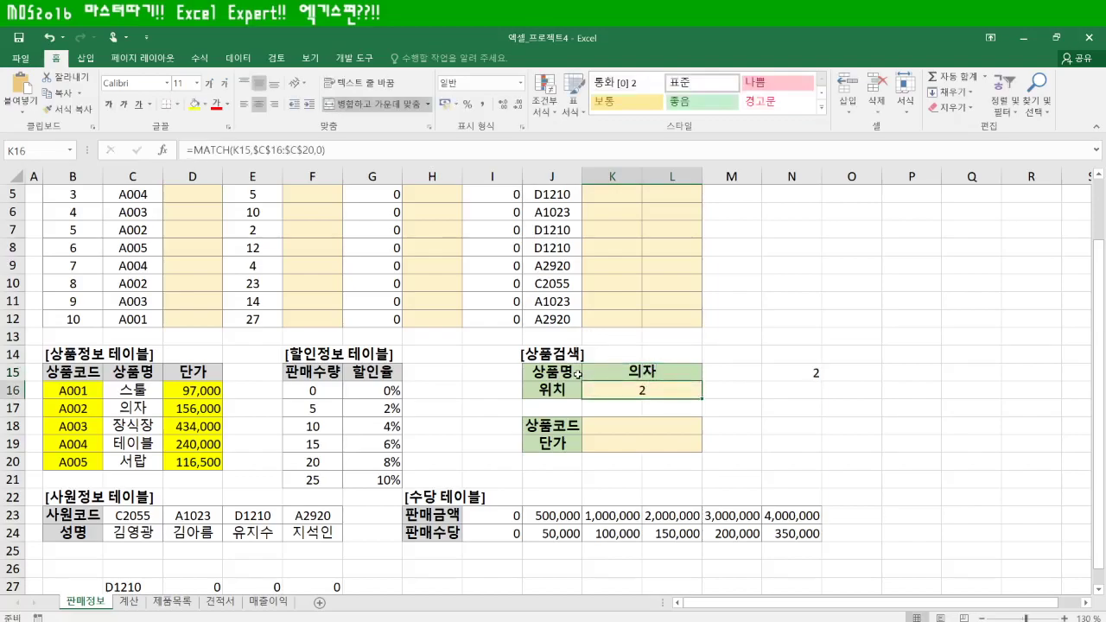
Step: Test the MATCH formulas again with 테이블 and 서랍 as the product name in K15
key(Up)
text(테이블)
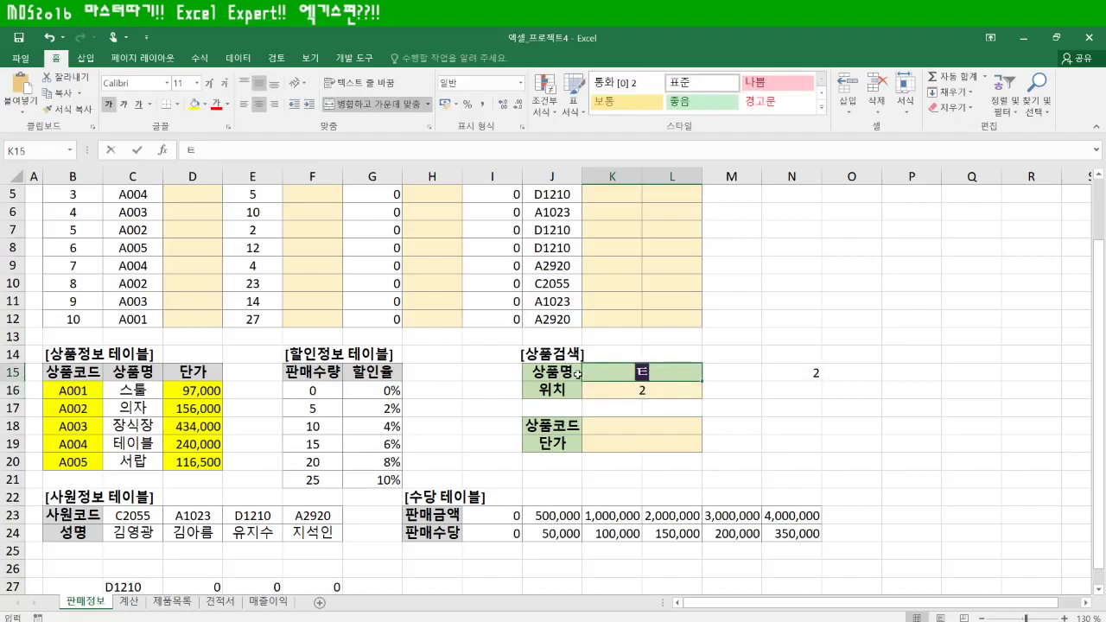
key(Return)
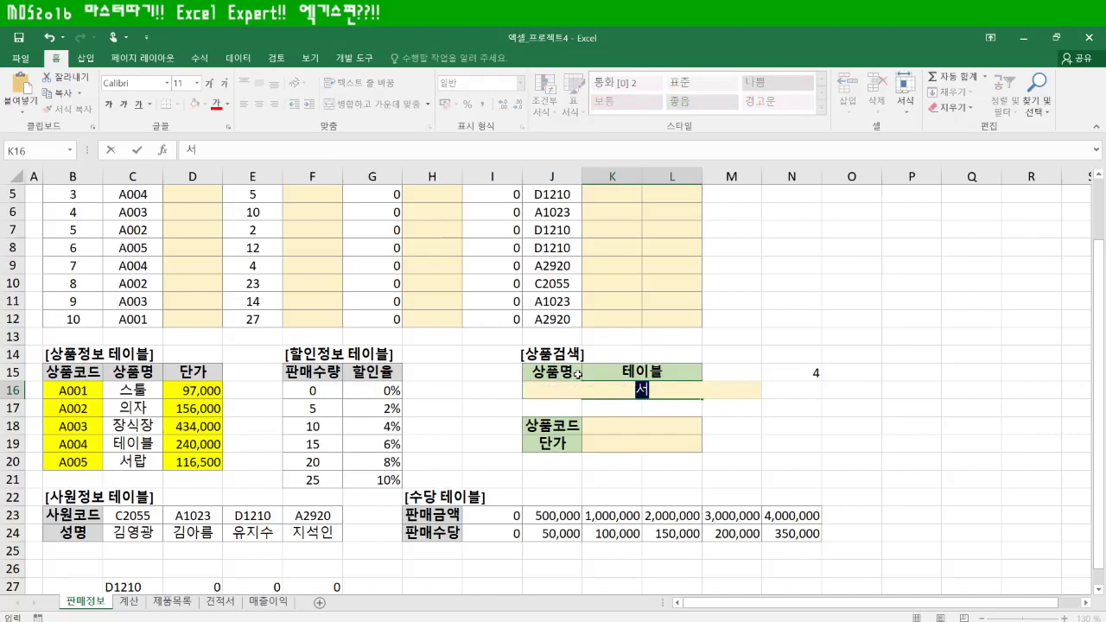
key(Up)
text(서랍)
key(Return)
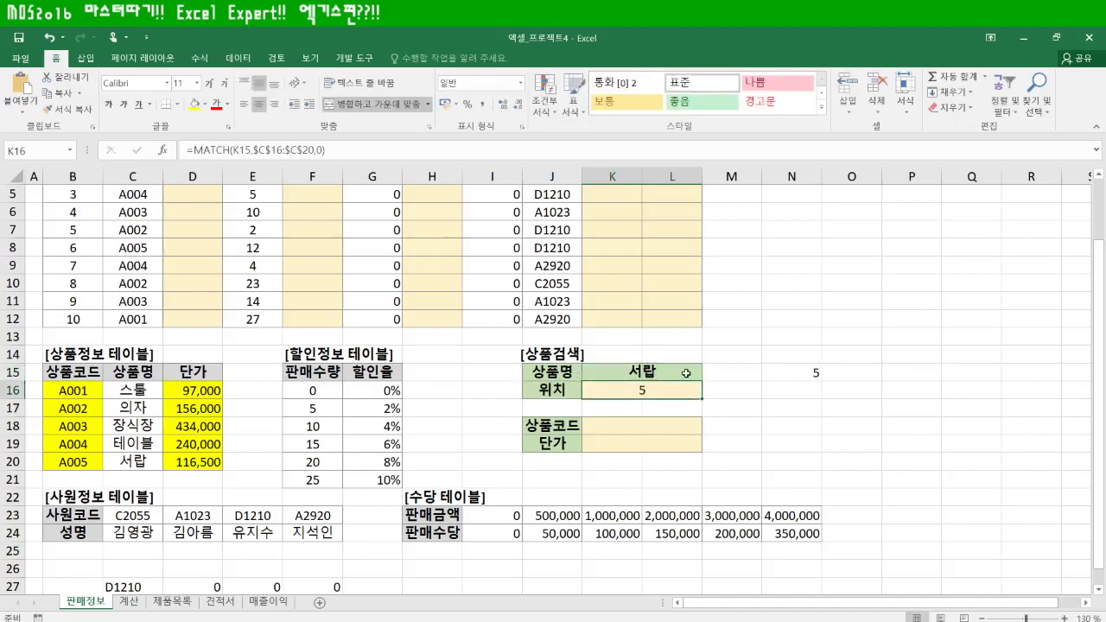
Step: Set the product name in K15 back to 테이블
key(Up)
text(테이블)
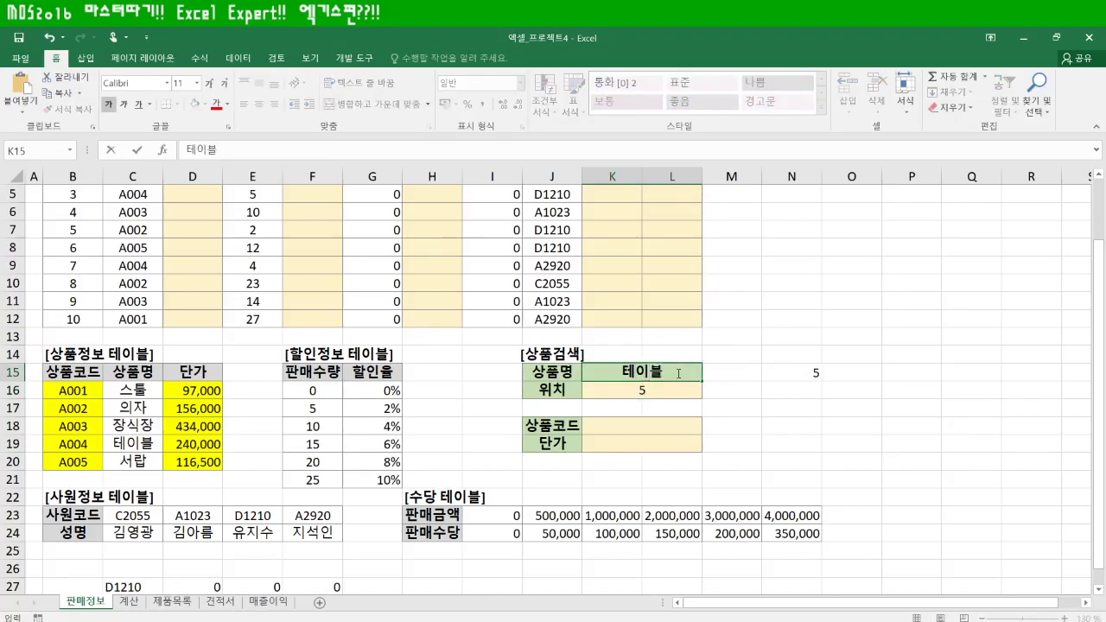
key(Return)
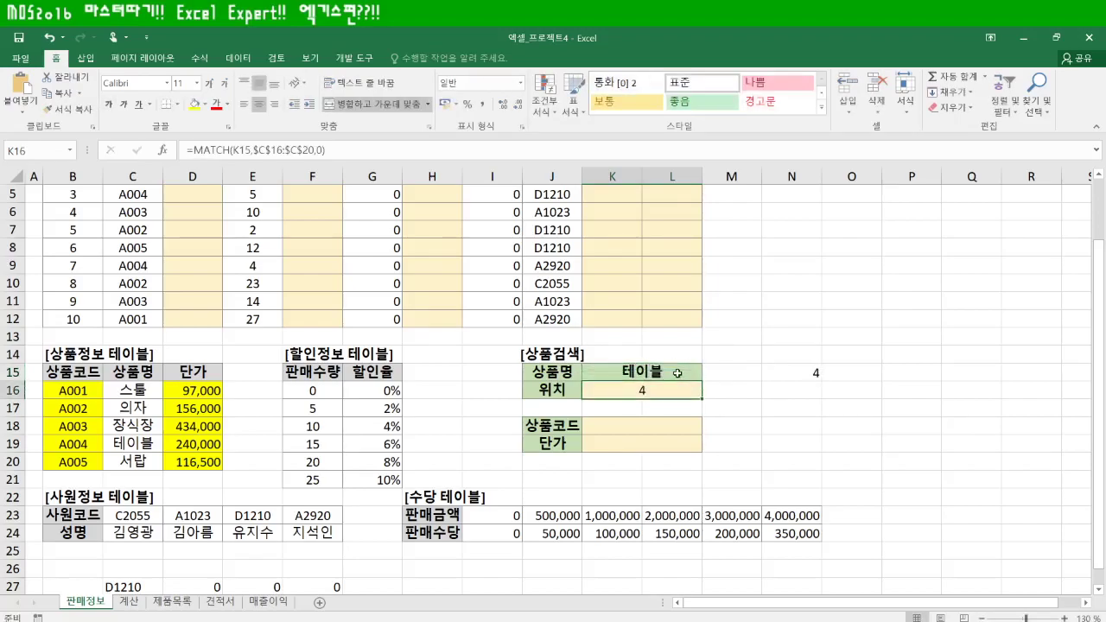
Step: Enter =INDEX(B16:B20,K16) in the 상품코드 cell K18 to return the product code at the matched position
click(608, 430)
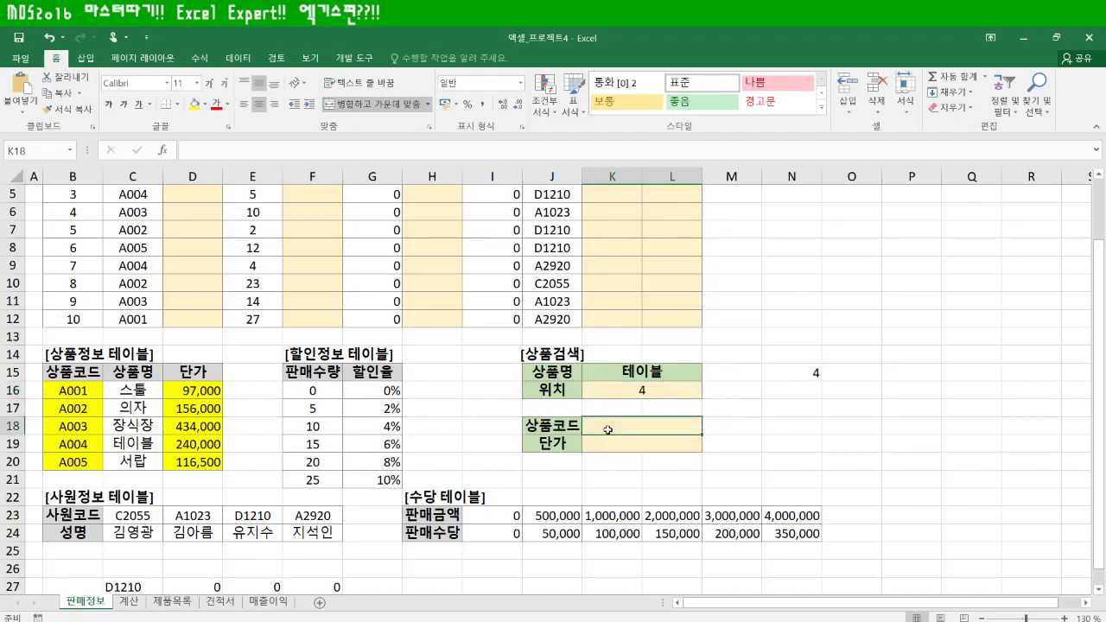
text(= ㅑㅜㅇ)
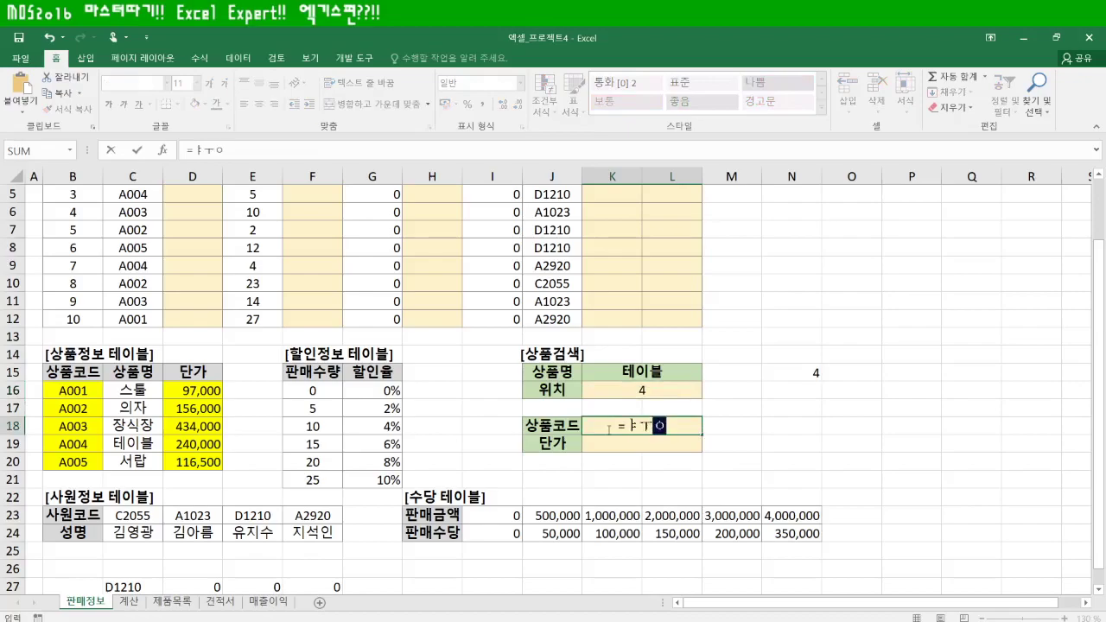
key(BackSpace)
key(BackSpace)
text(index)
key(Tab)
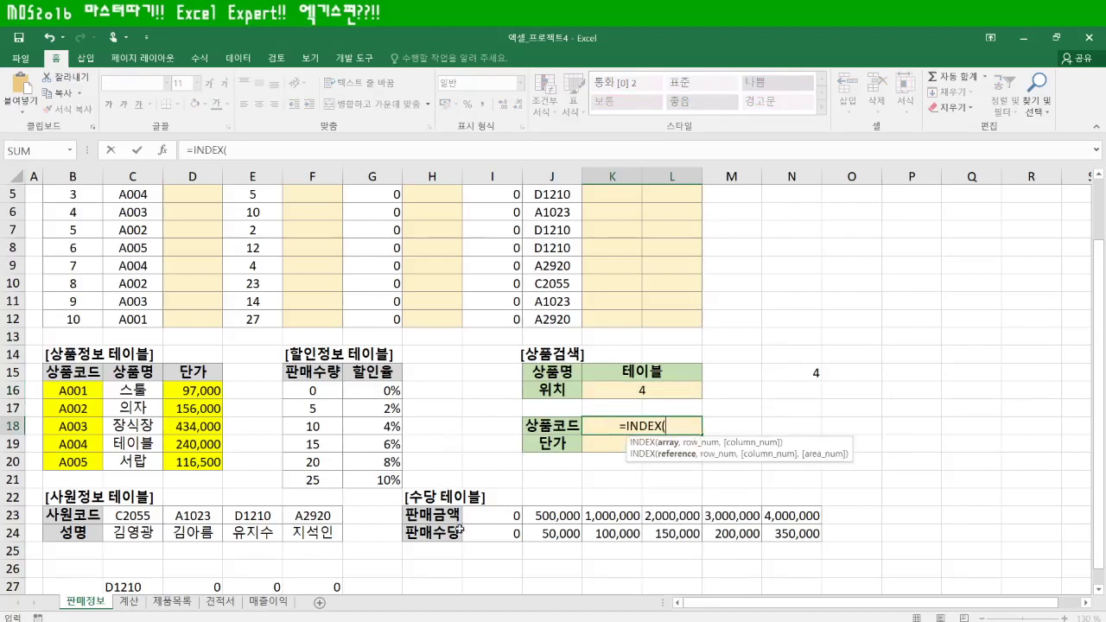
drag(66, 390, 75, 463)
text(,)
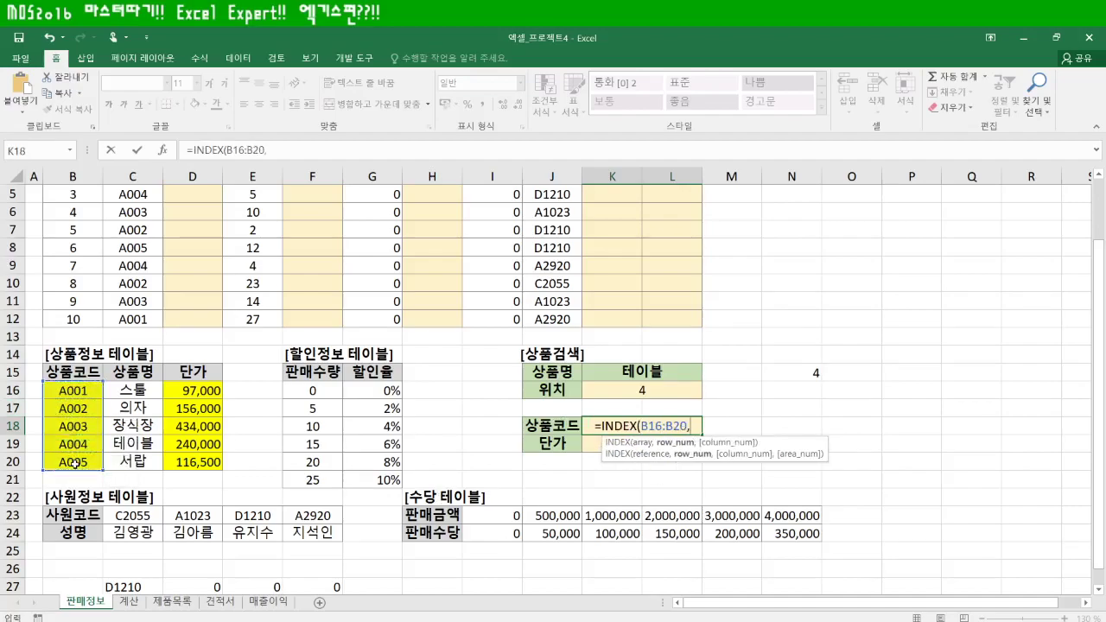
click(615, 391)
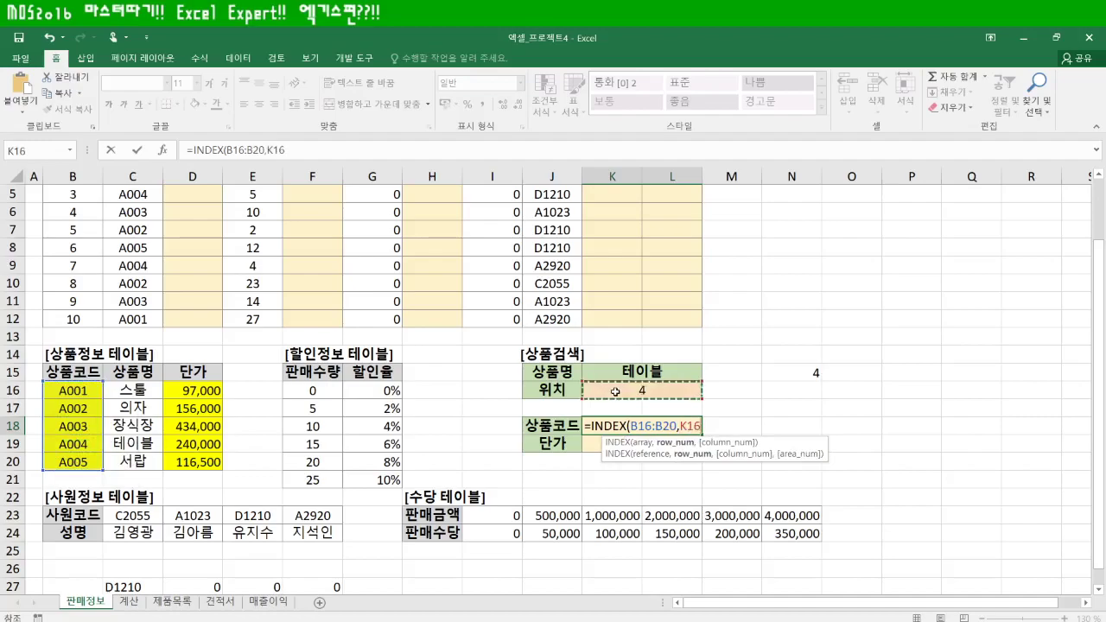
text())
key(Return)
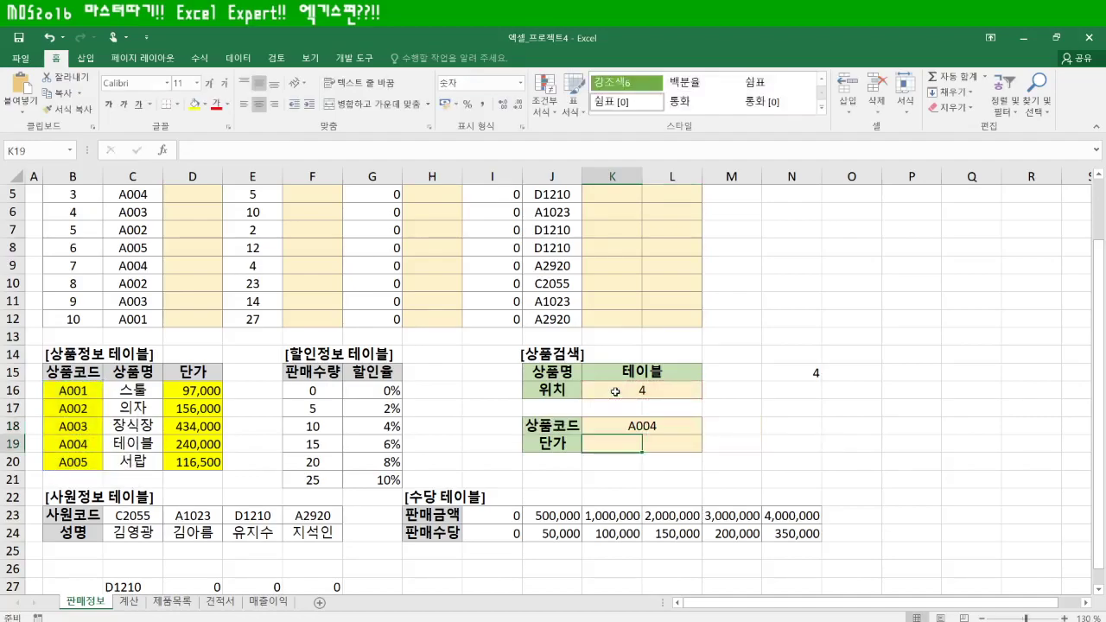
Step: Enter =INDEX(D16:D20,K16) in the 단가 cell K19 to return the unit price at the matched position
text(=)
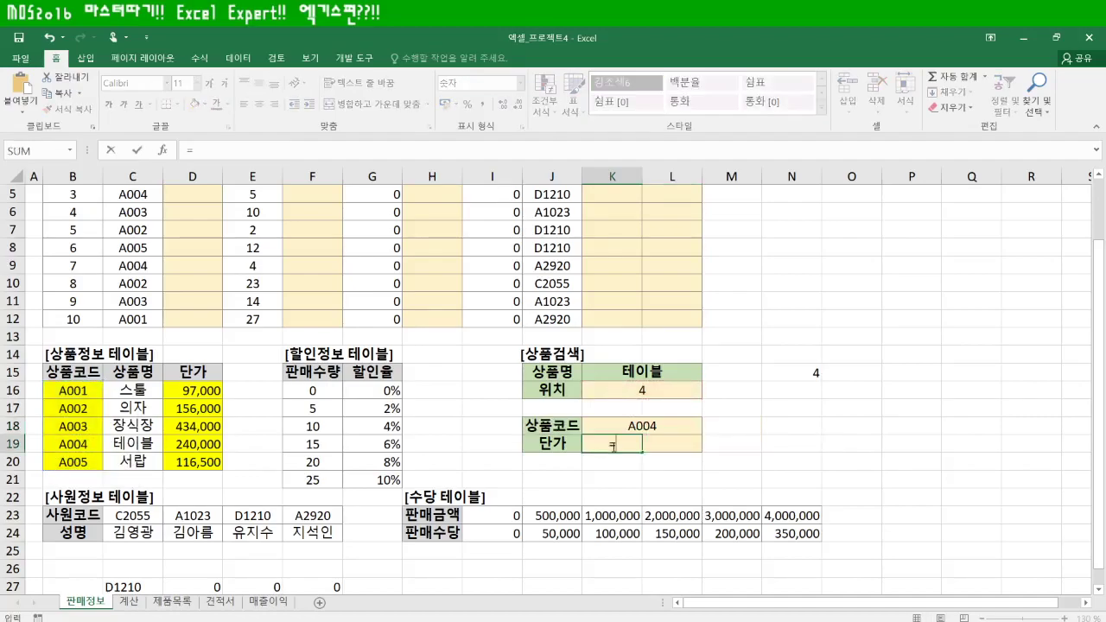
text(inde)
key(Tab)
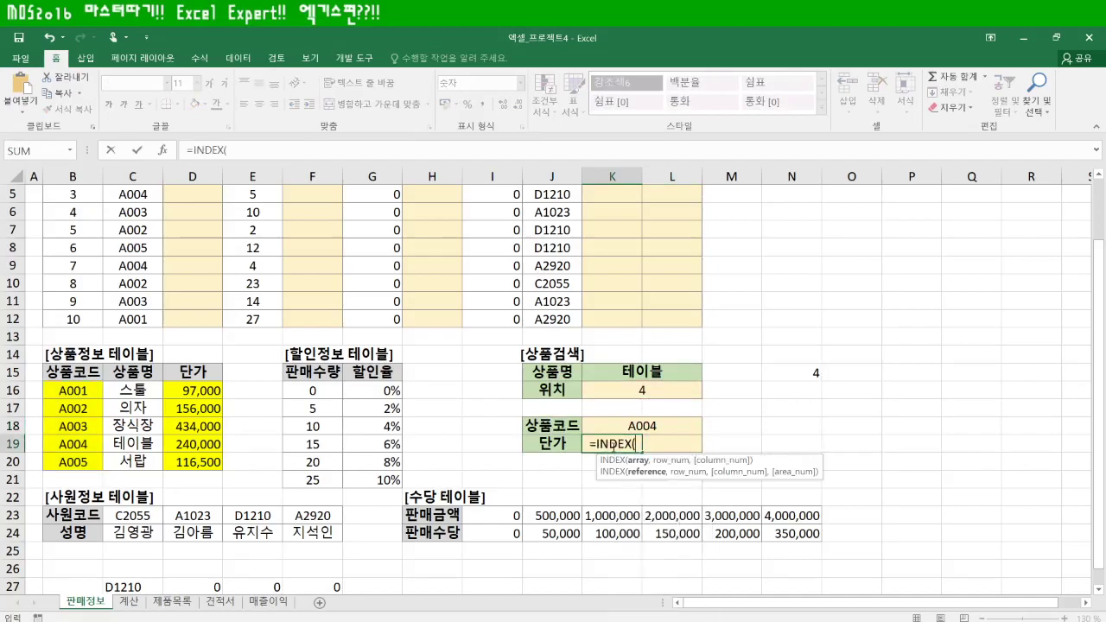
drag(182, 391, 192, 463)
text(,)
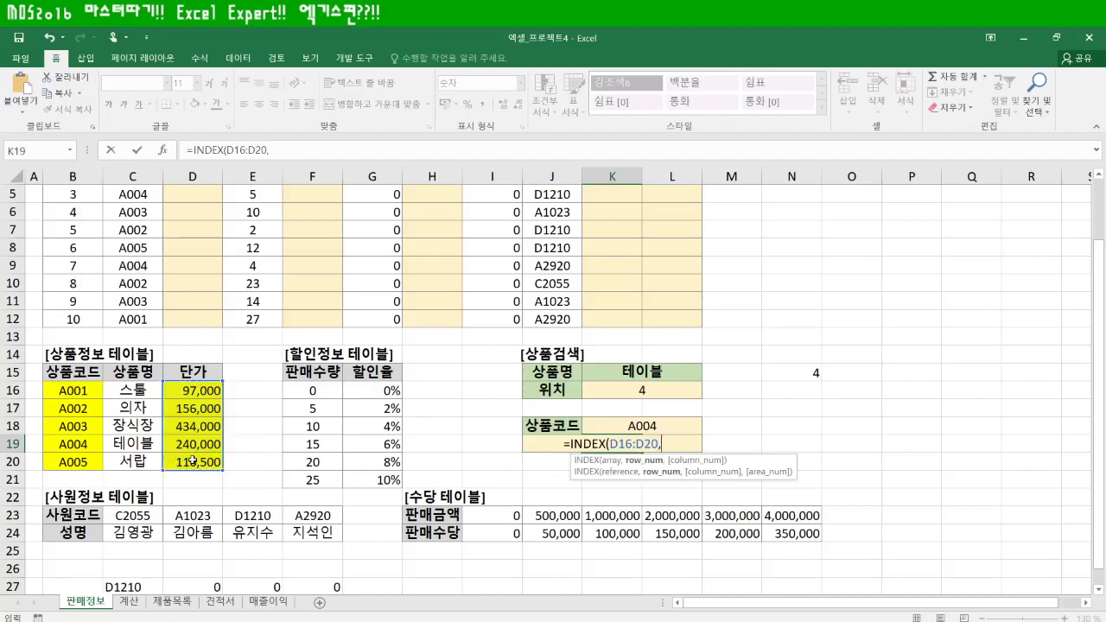
click(635, 390)
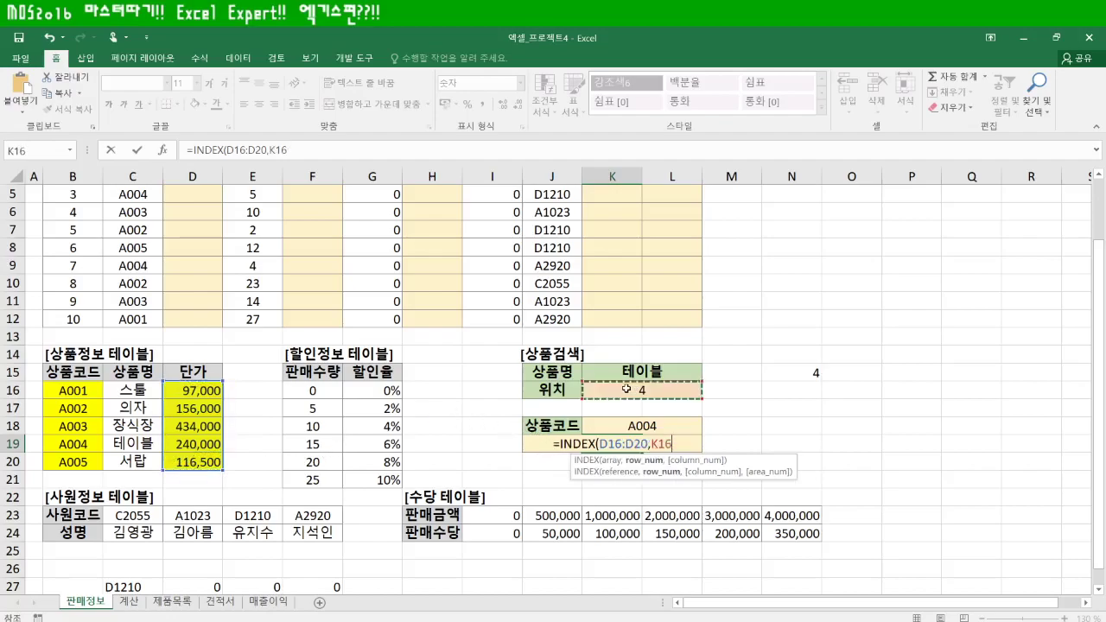
text())
key(Return)
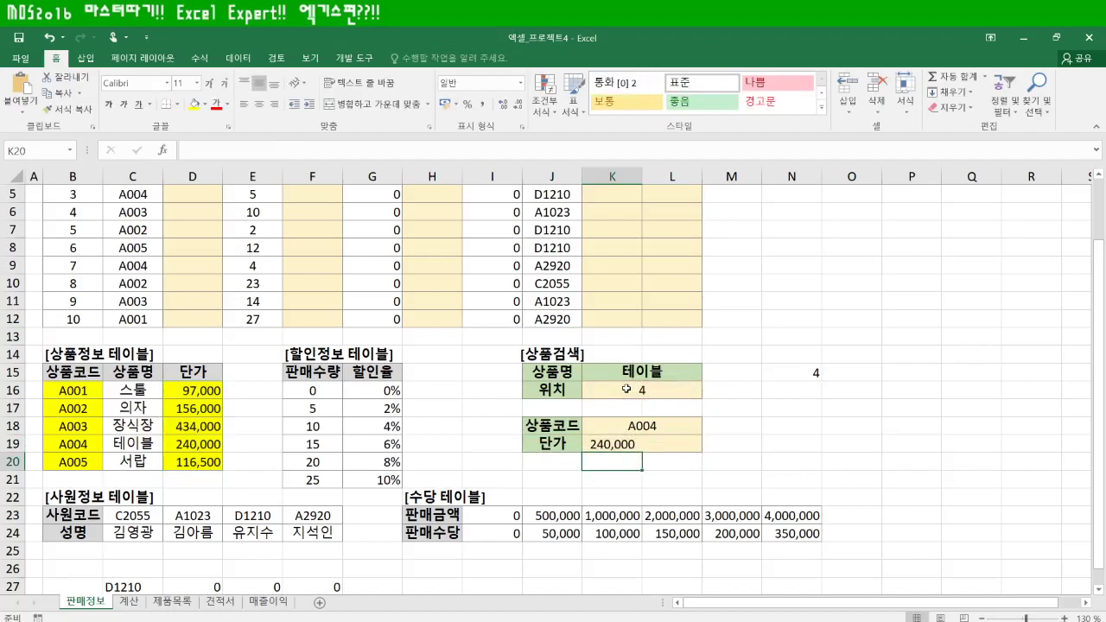
Step: Move the 단가 formula from K19 into the neighbouring cell L19
click(622, 444)
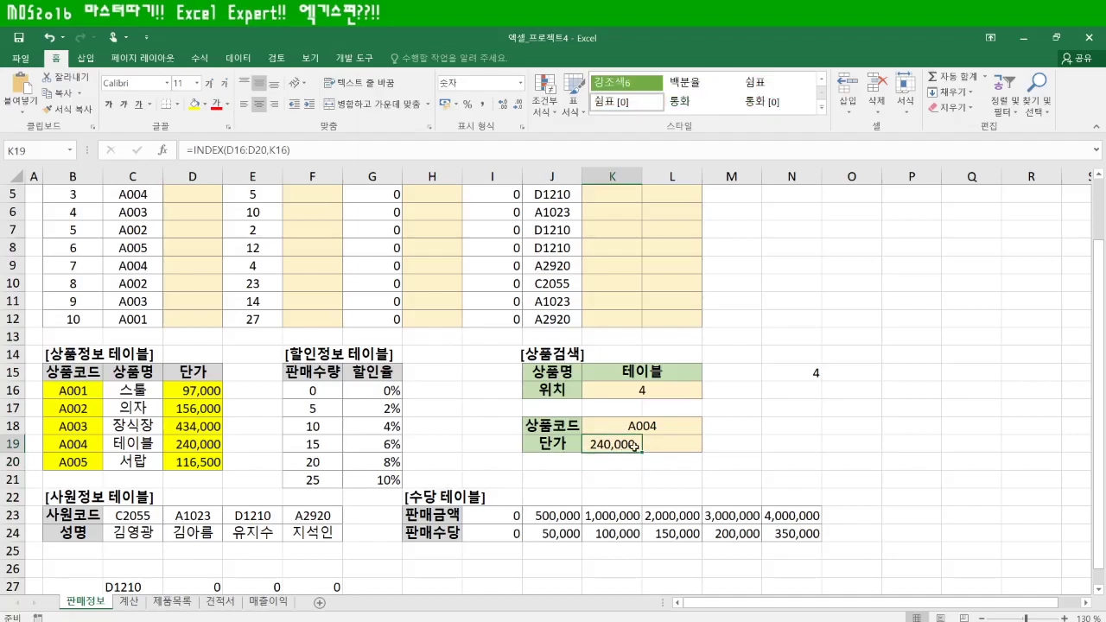
click(672, 445)
click(605, 444)
drag(602, 455, 751, 451)
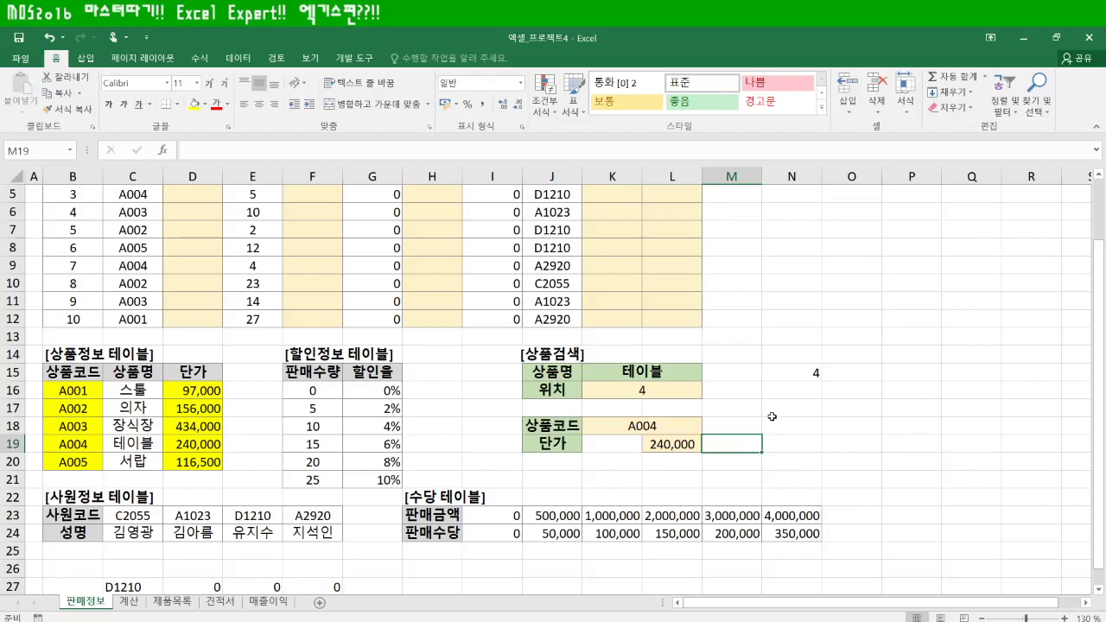
Step: Open the 계산 sheet and enlarge its view to 180 %
click(132, 602)
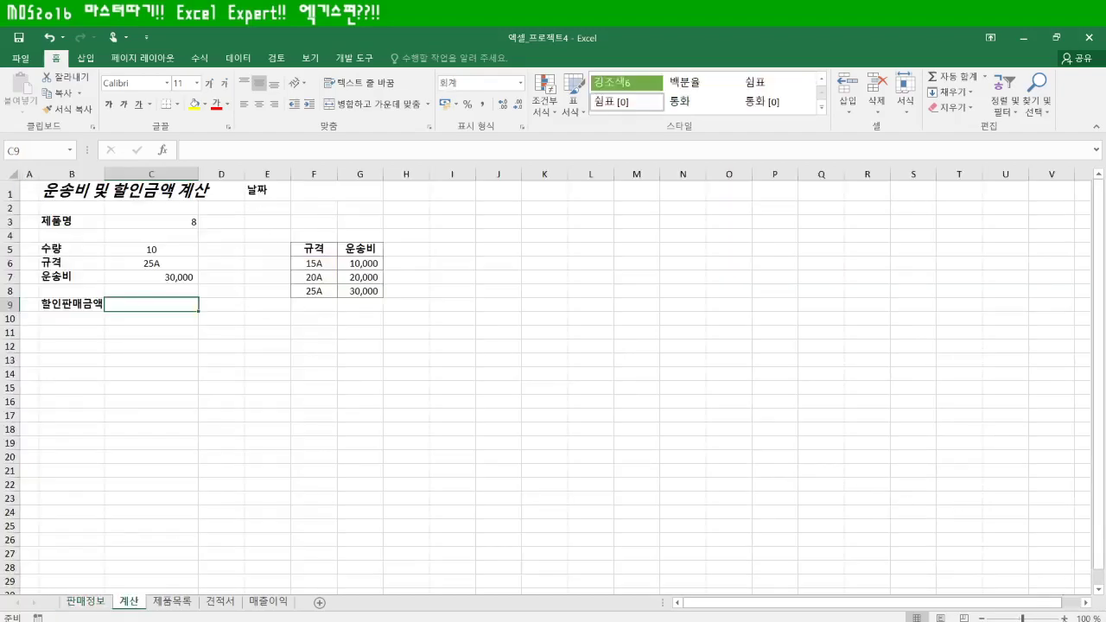
click(1063, 619)
click(1064, 619)
click(1064, 618)
click(1063, 618)
click(1063, 619)
click(1063, 618)
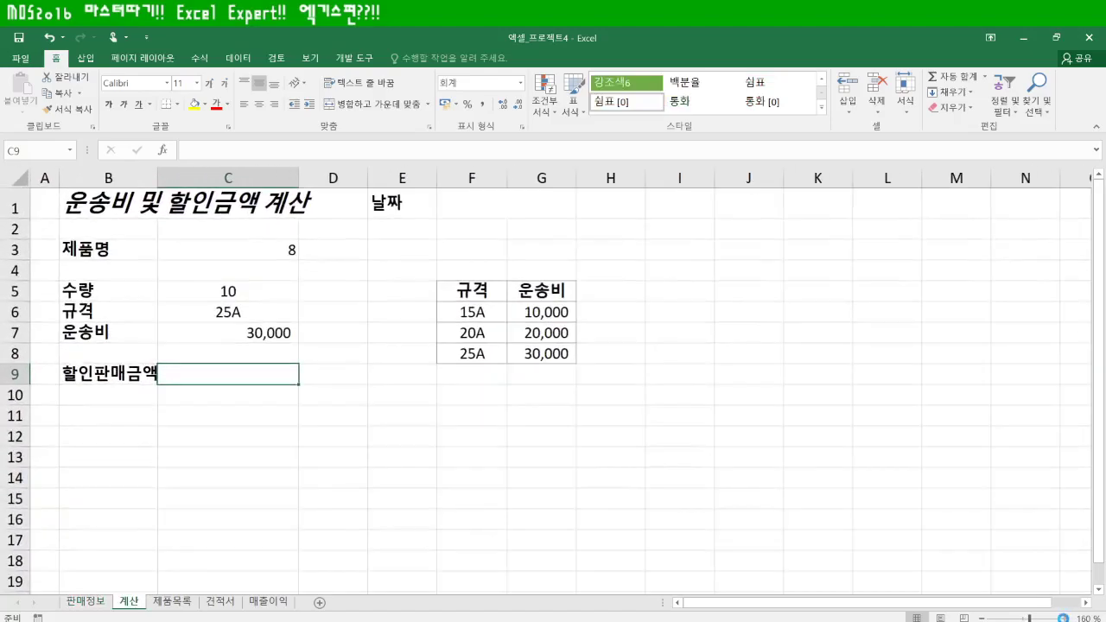
click(1064, 618)
click(1064, 619)
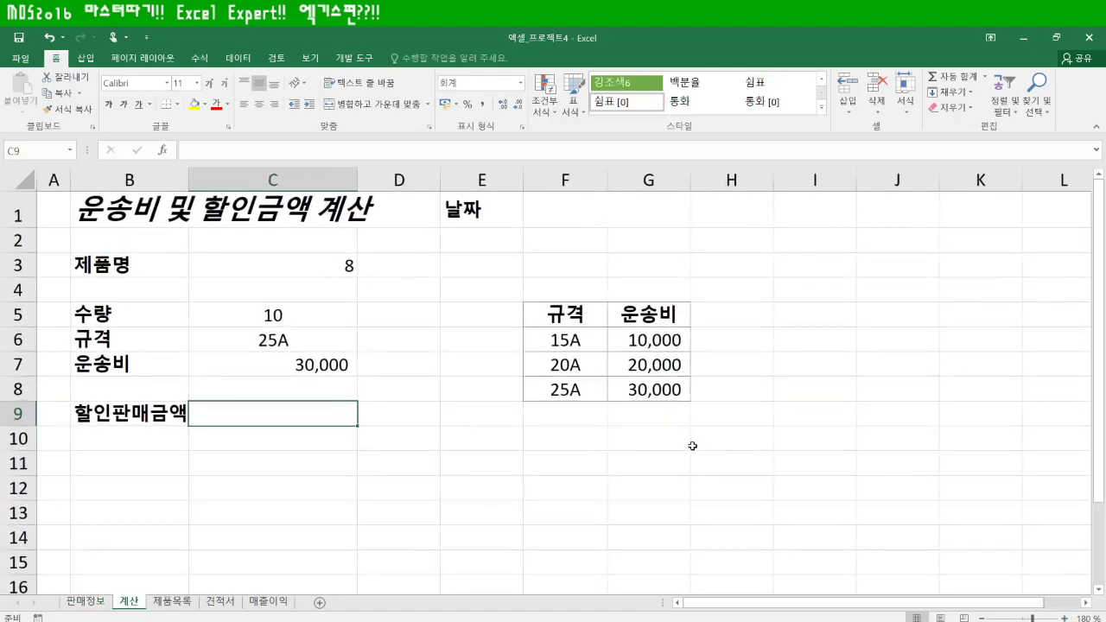
Step: Open the 제품목록 sheet and enlarge its view to 190 % to examine the product list
click(172, 601)
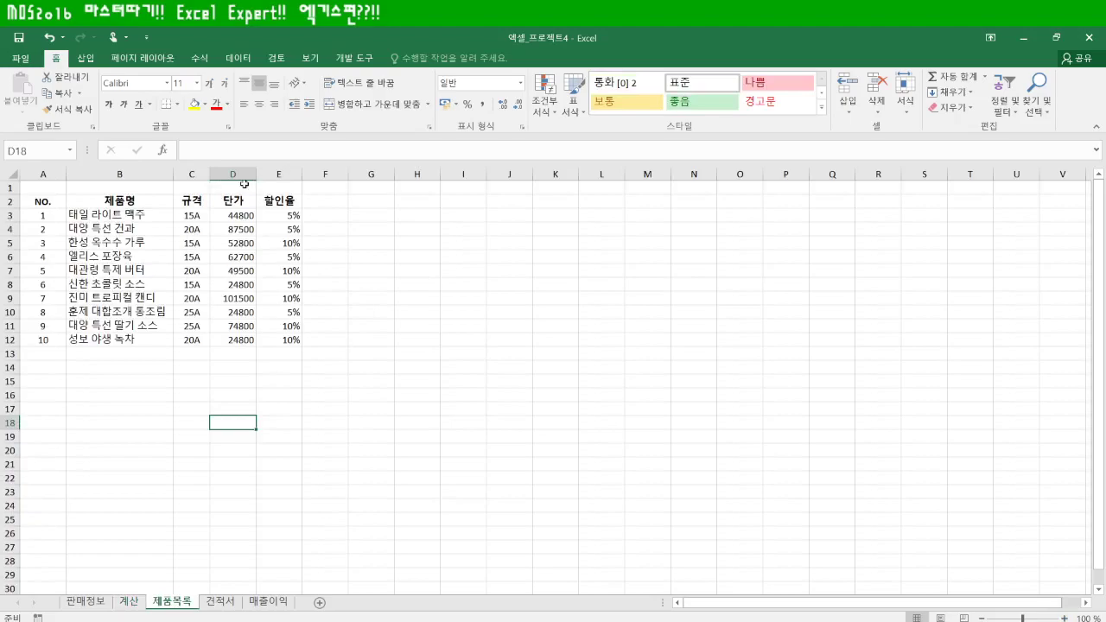
click(1063, 619)
click(1063, 619)
click(1063, 618)
click(1063, 619)
click(1063, 619)
click(1063, 618)
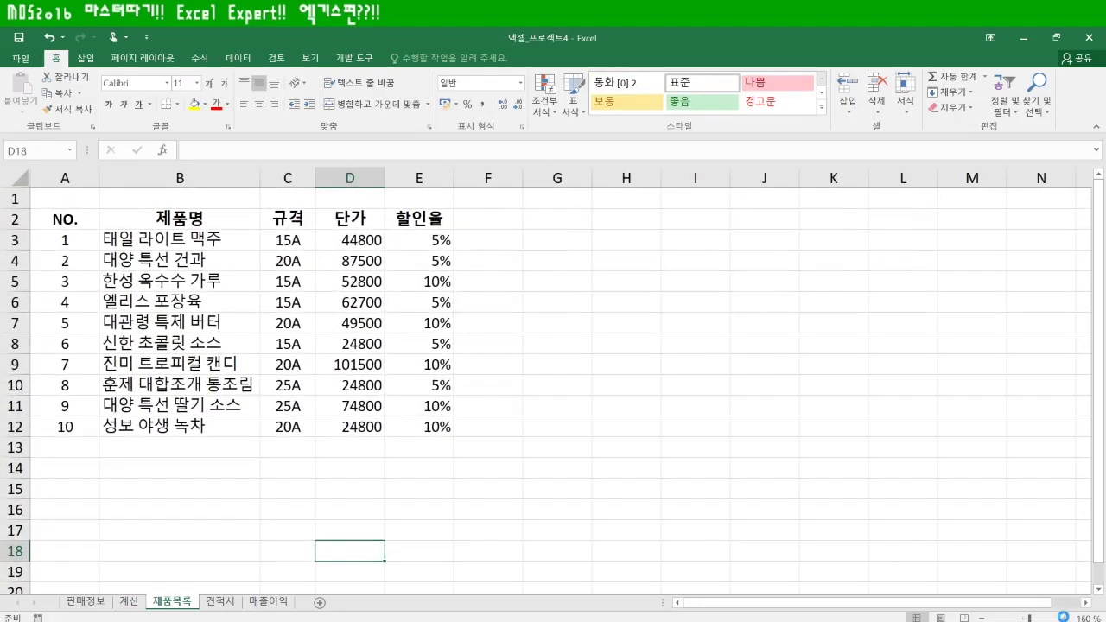
click(1064, 619)
click(1063, 618)
click(1063, 619)
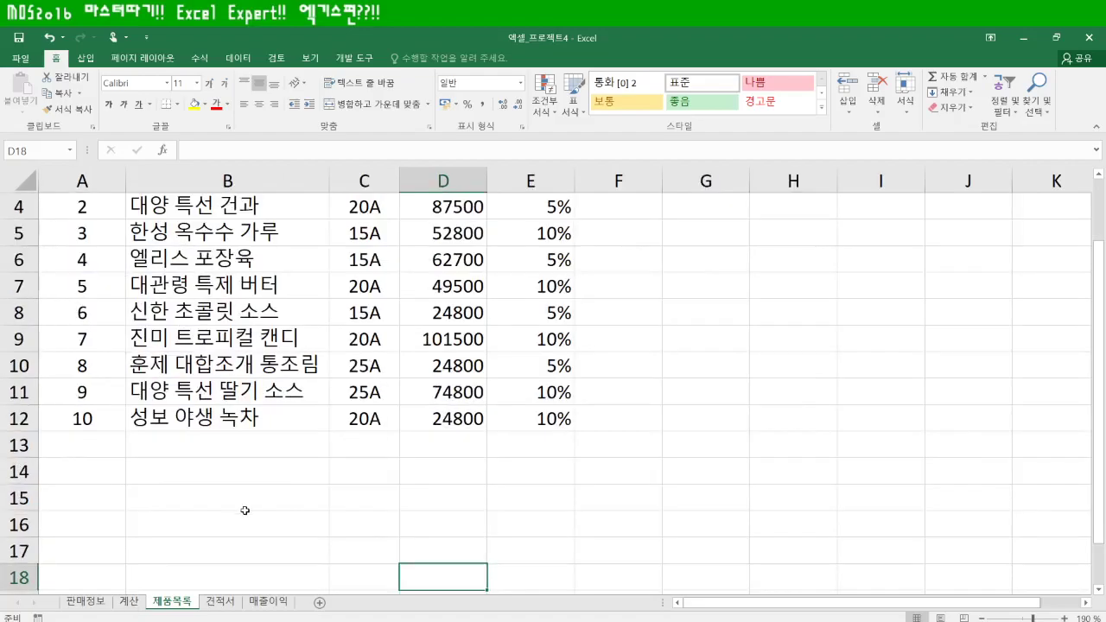
scroll(242, 511, up, 1)
Step: Fill the 수량 value cell C5 on the 계산 sheet with yellow
click(130, 601)
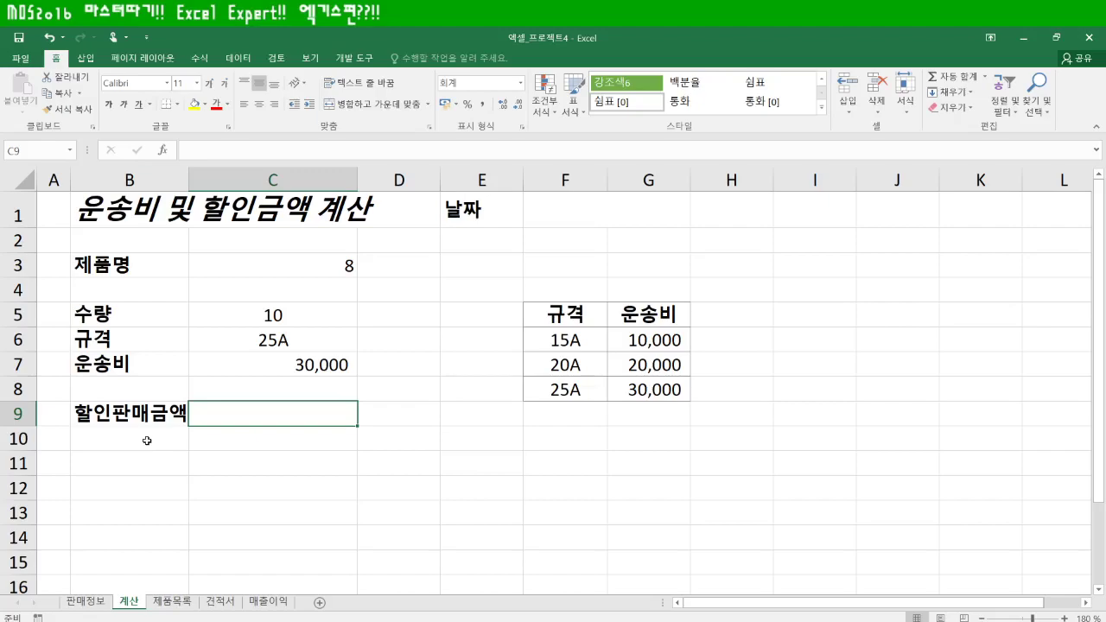
click(220, 440)
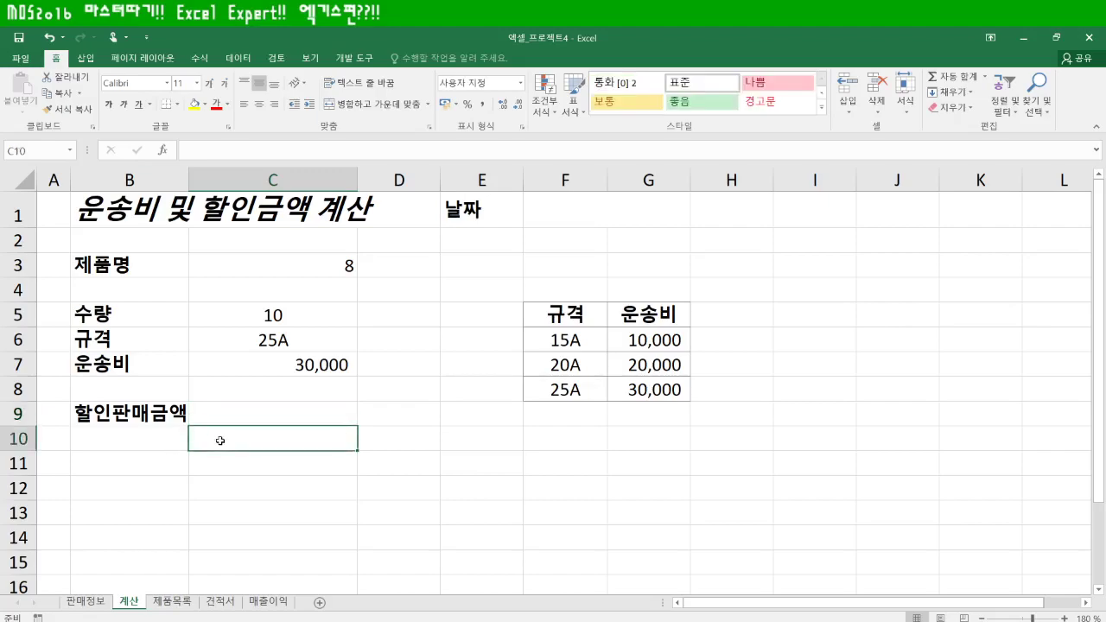
click(293, 316)
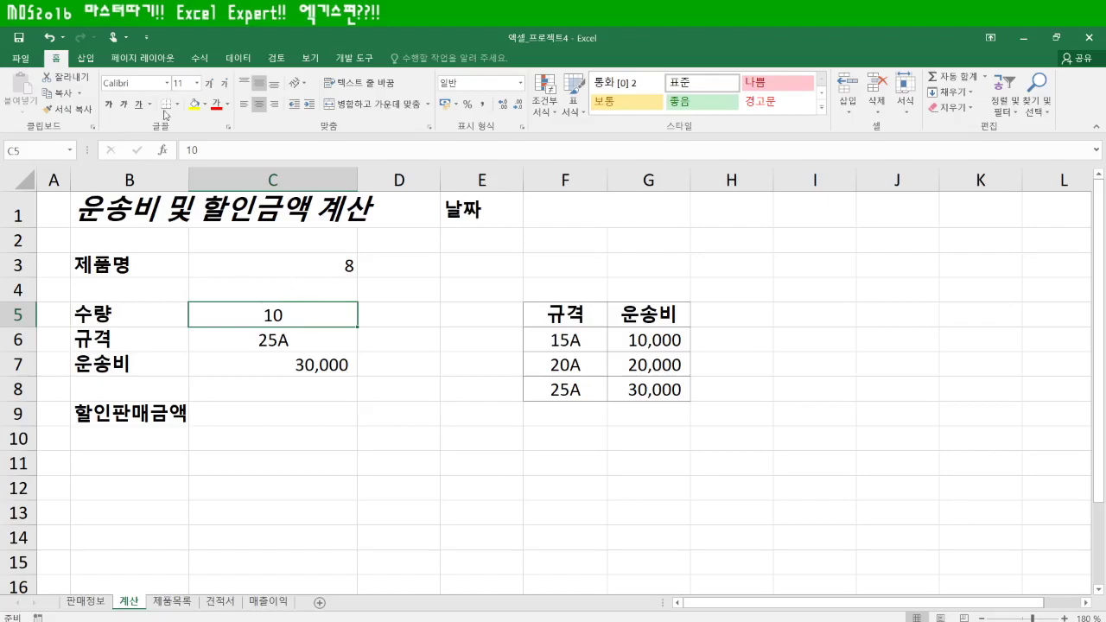
click(192, 105)
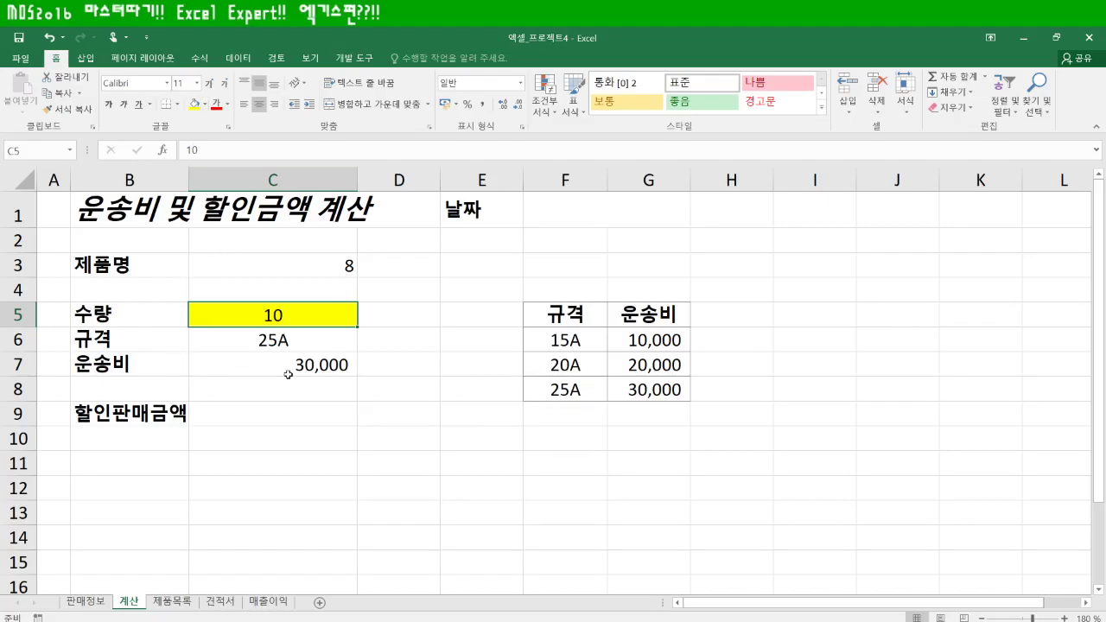
Step: Fill the 운송비 values G6:G8 in the 규격 table with yellow
click(300, 340)
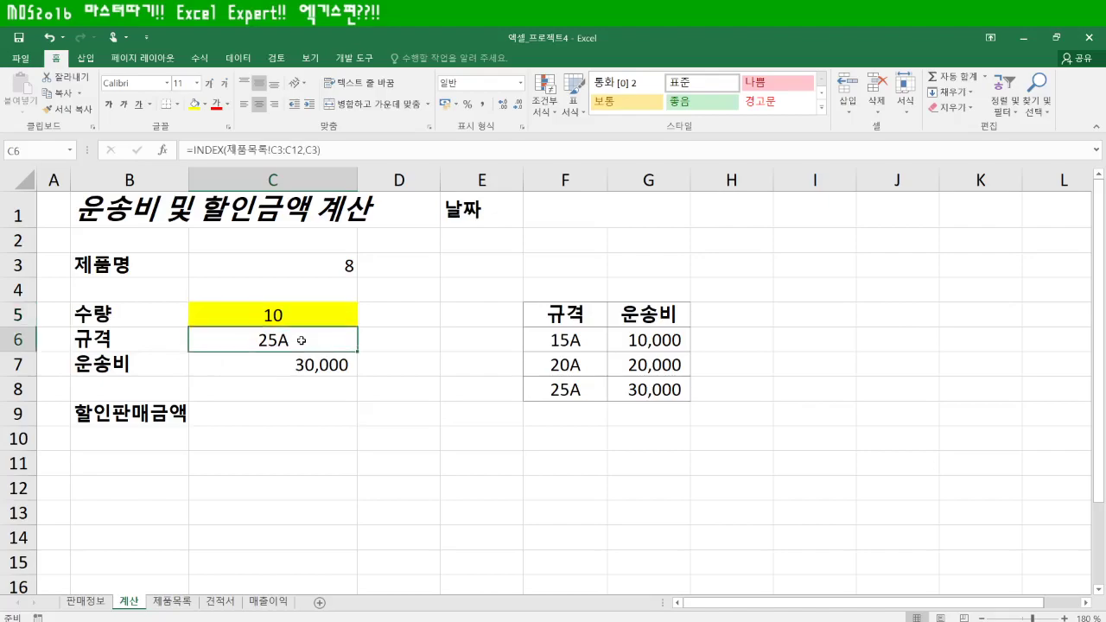
drag(645, 337, 649, 390)
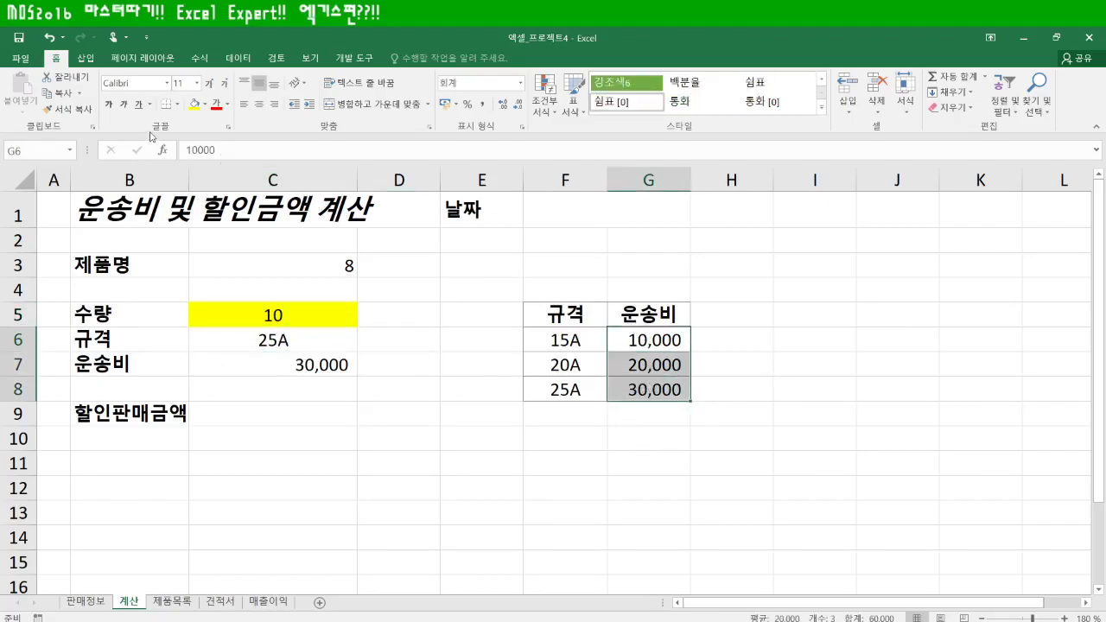
click(194, 103)
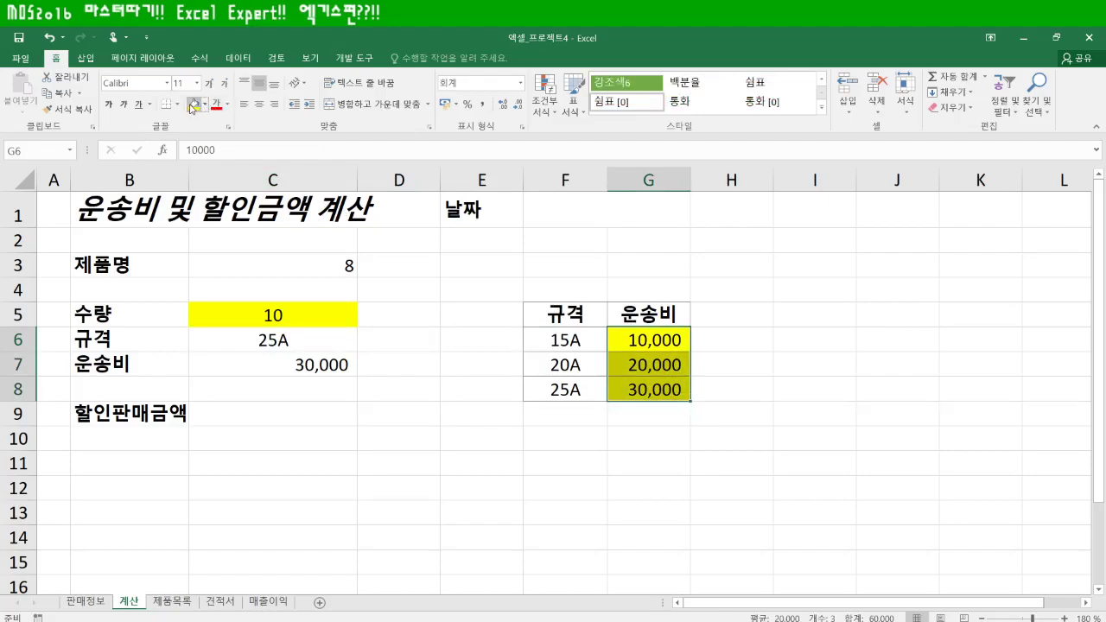
Step: Locate product number 8 in the 제품목록 sheet and fill the 단가 and 할인율 values D3:E12 with yellow
click(289, 414)
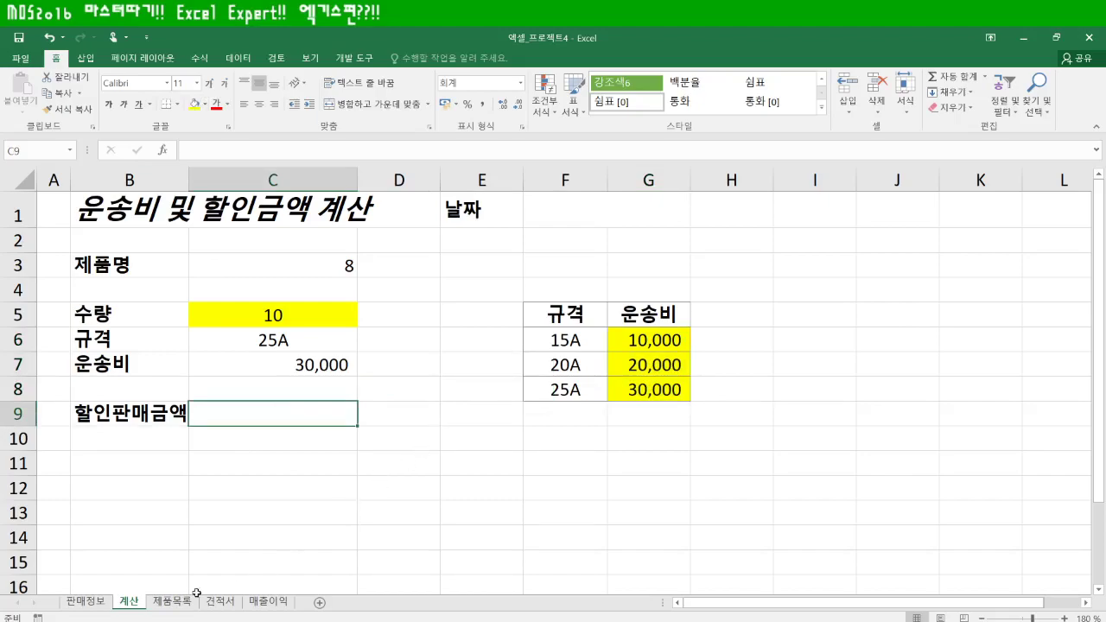
click(171, 604)
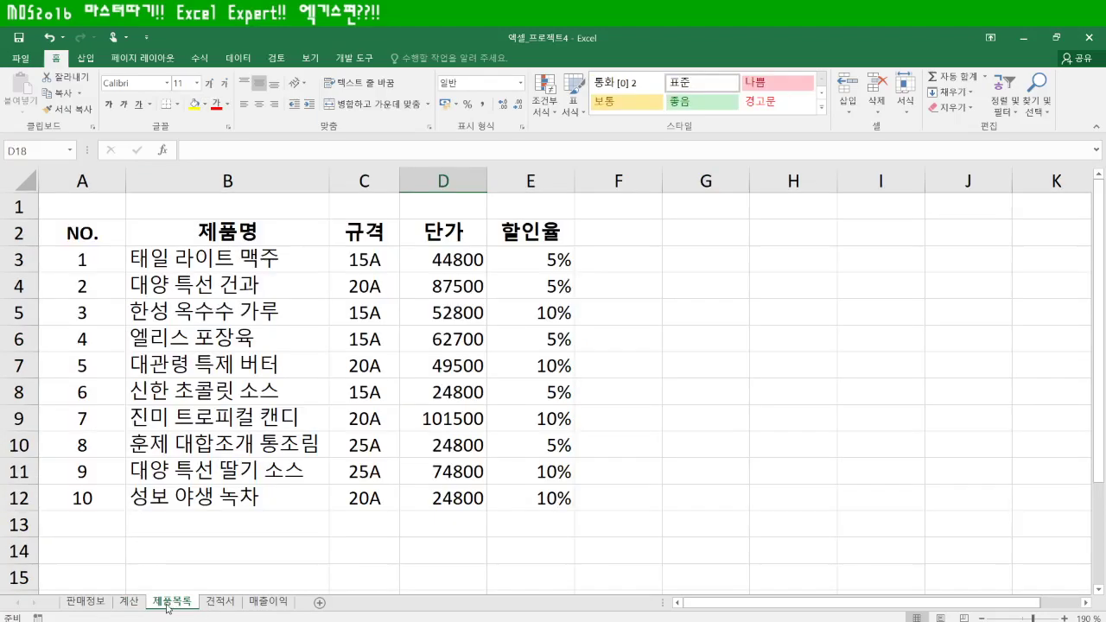
click(129, 602)
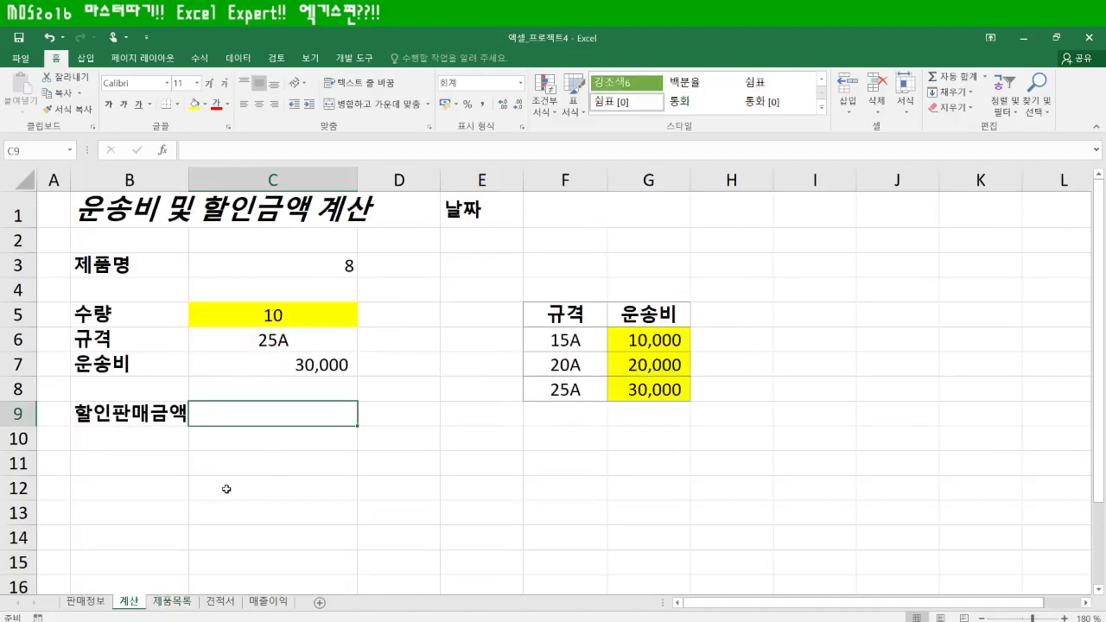
click(275, 267)
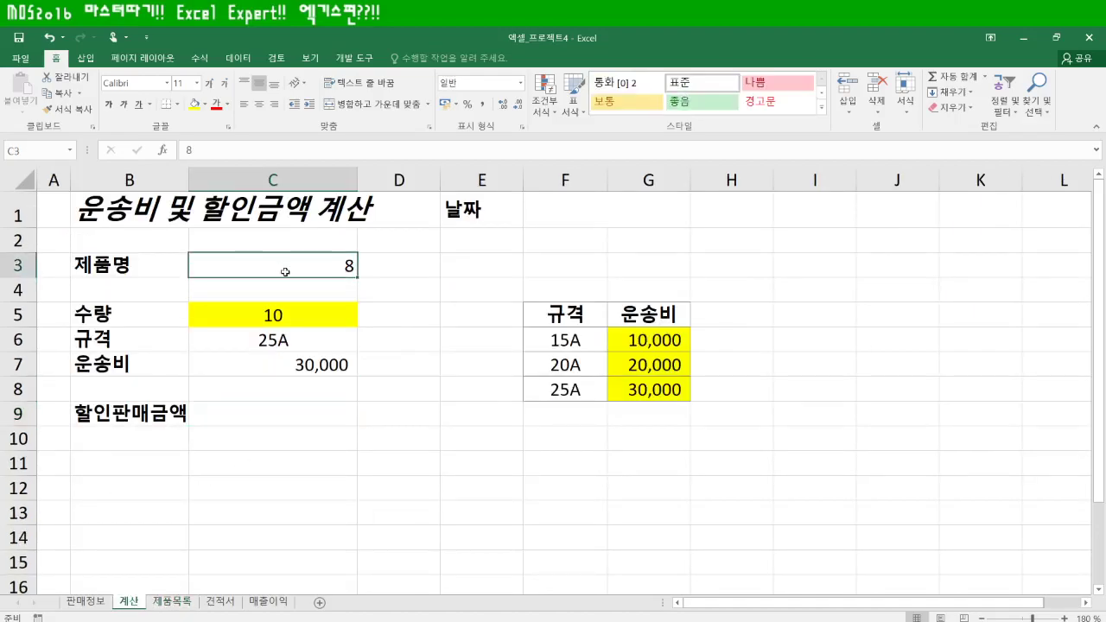
click(175, 602)
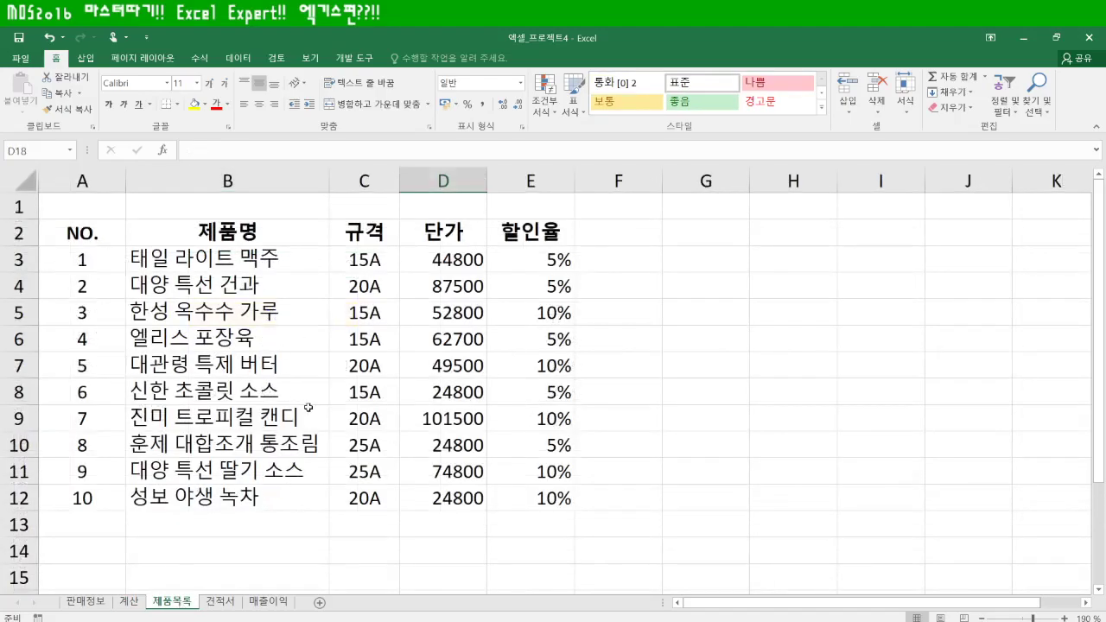
click(83, 447)
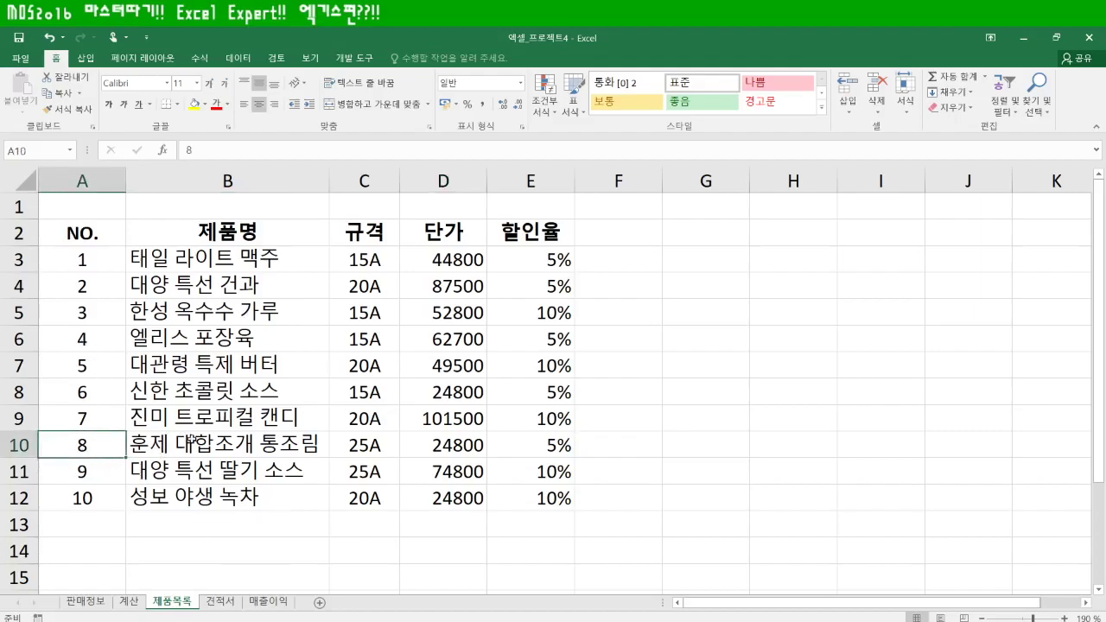
drag(458, 261, 456, 496)
drag(517, 259, 529, 499)
click(439, 251)
drag(497, 349, 557, 499)
click(194, 105)
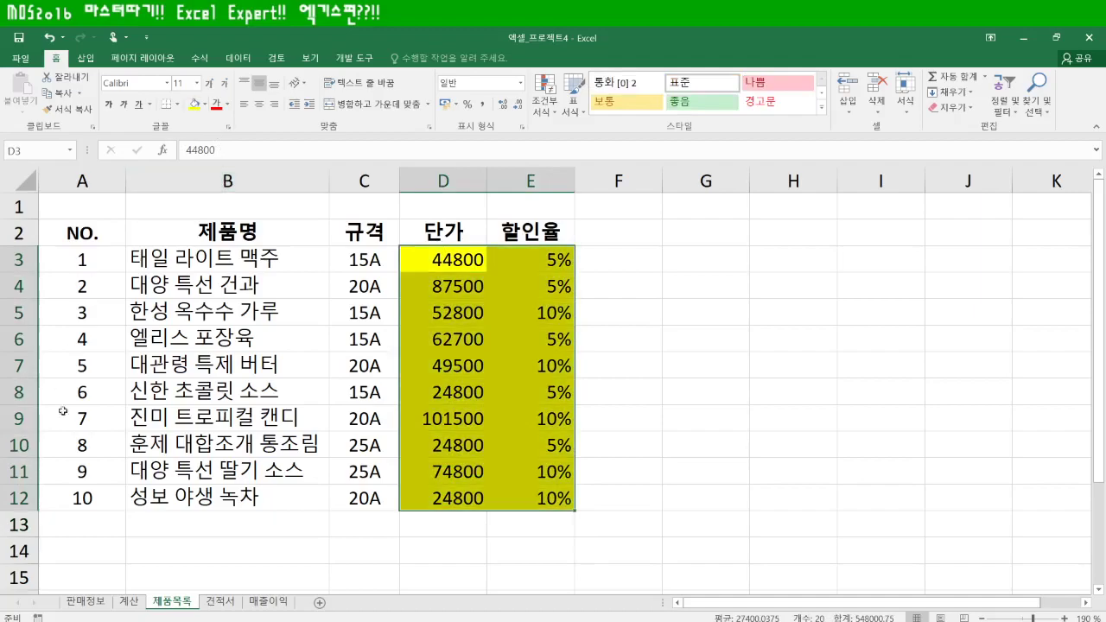
Step: Begin the 할인판매금액 formula in C9 of the 계산 sheet with the quantity reference, =C5*
click(128, 601)
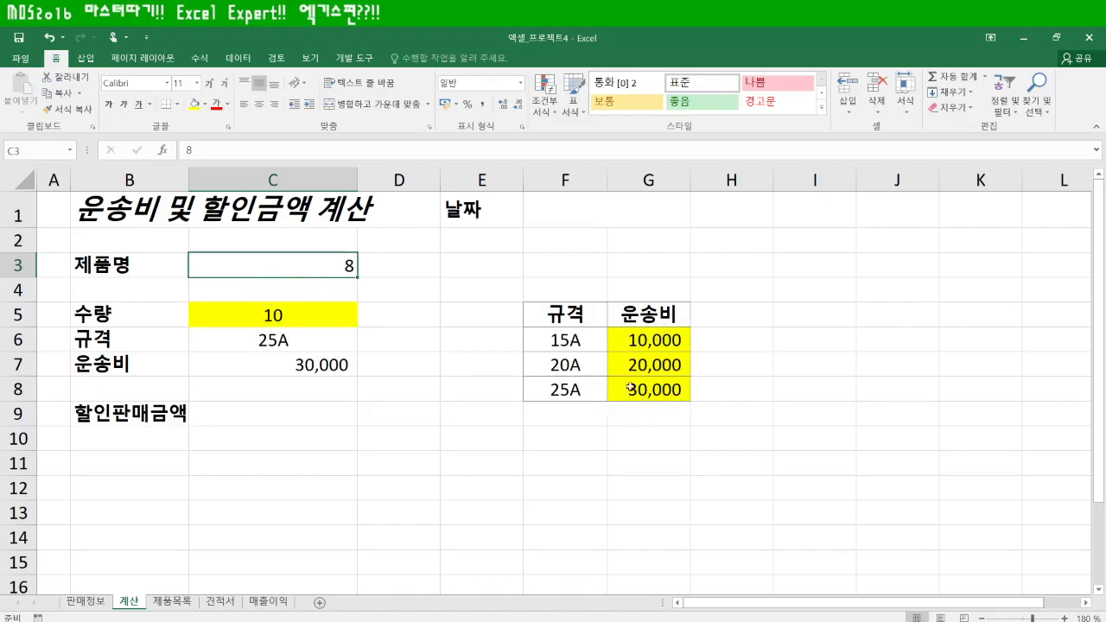
click(321, 345)
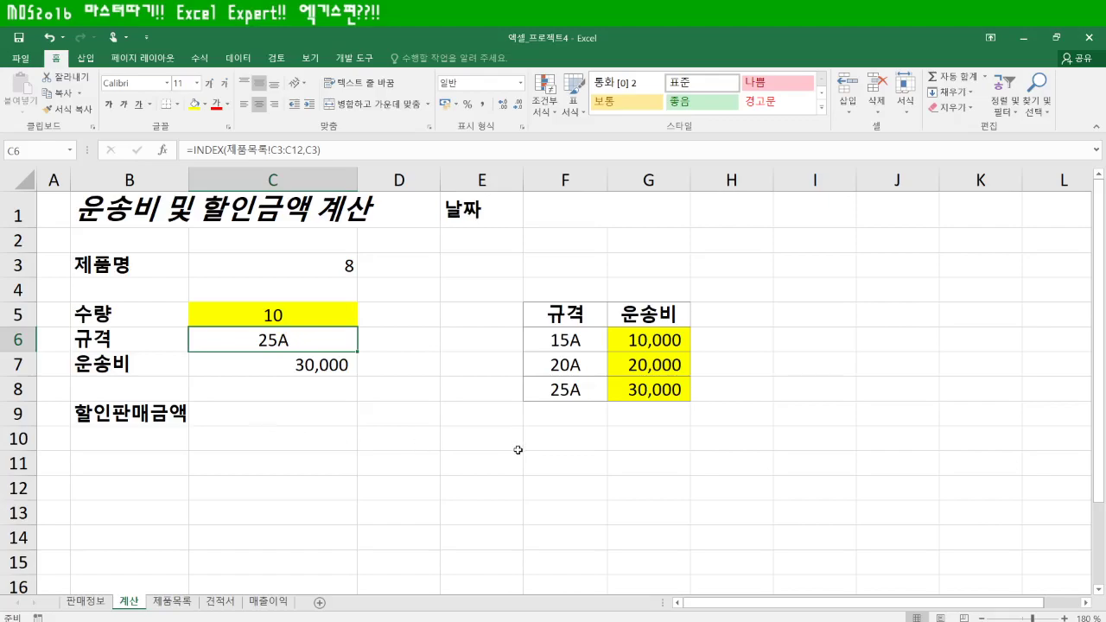
click(274, 412)
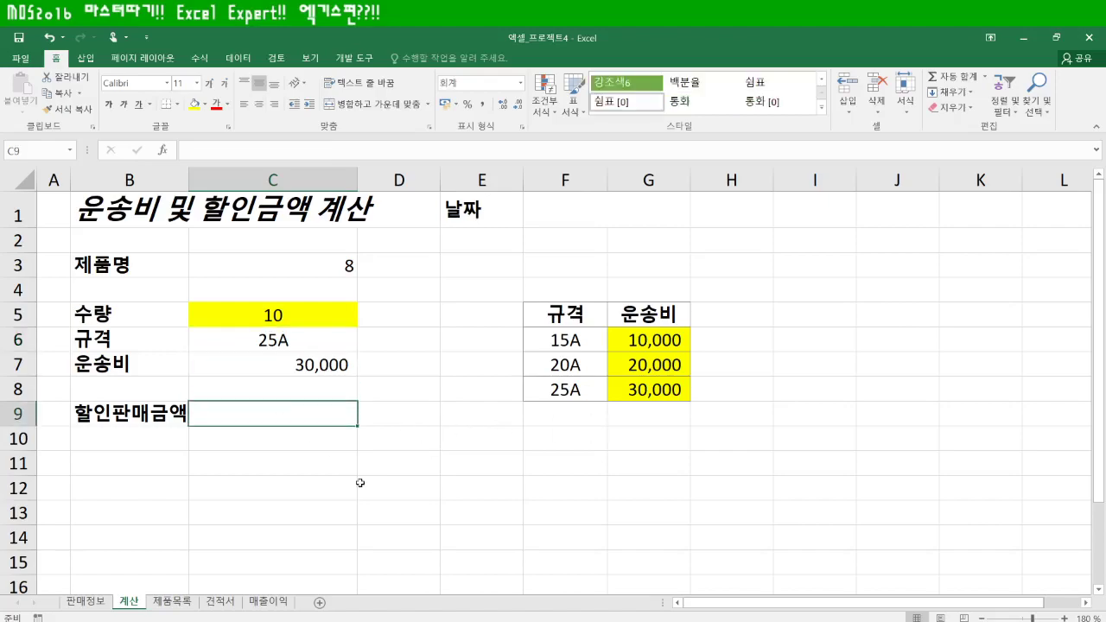
text(=)
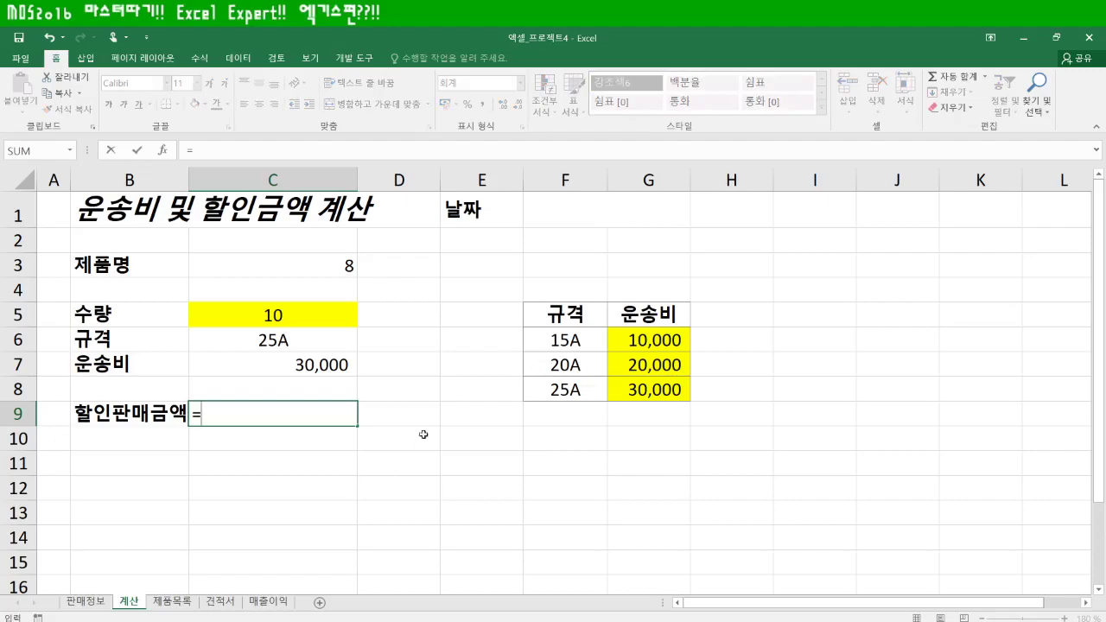
click(273, 316)
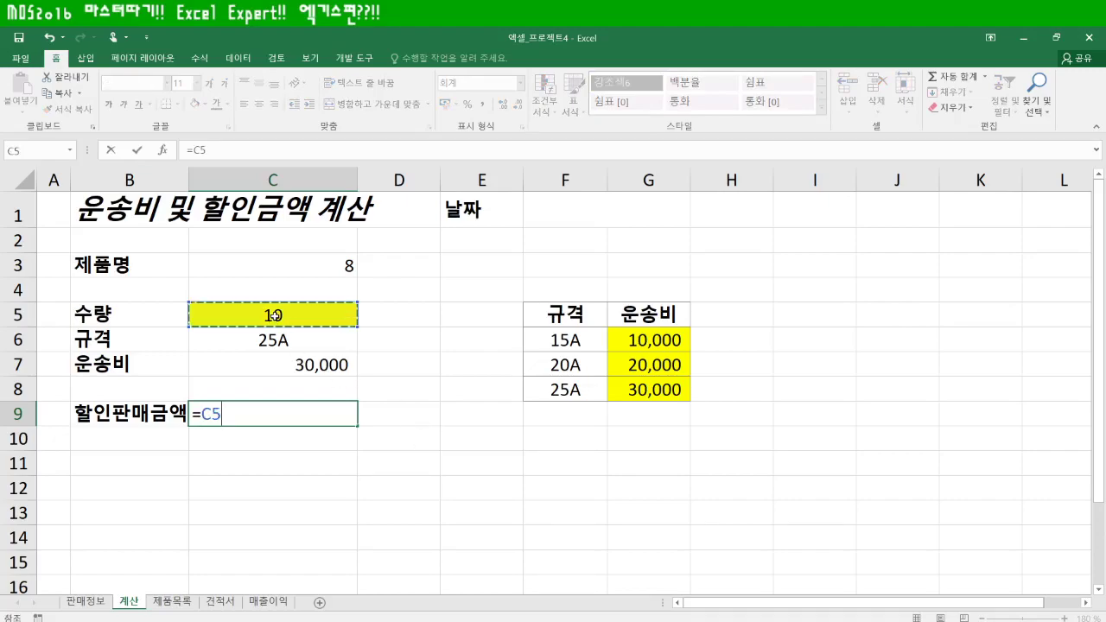
text(*)
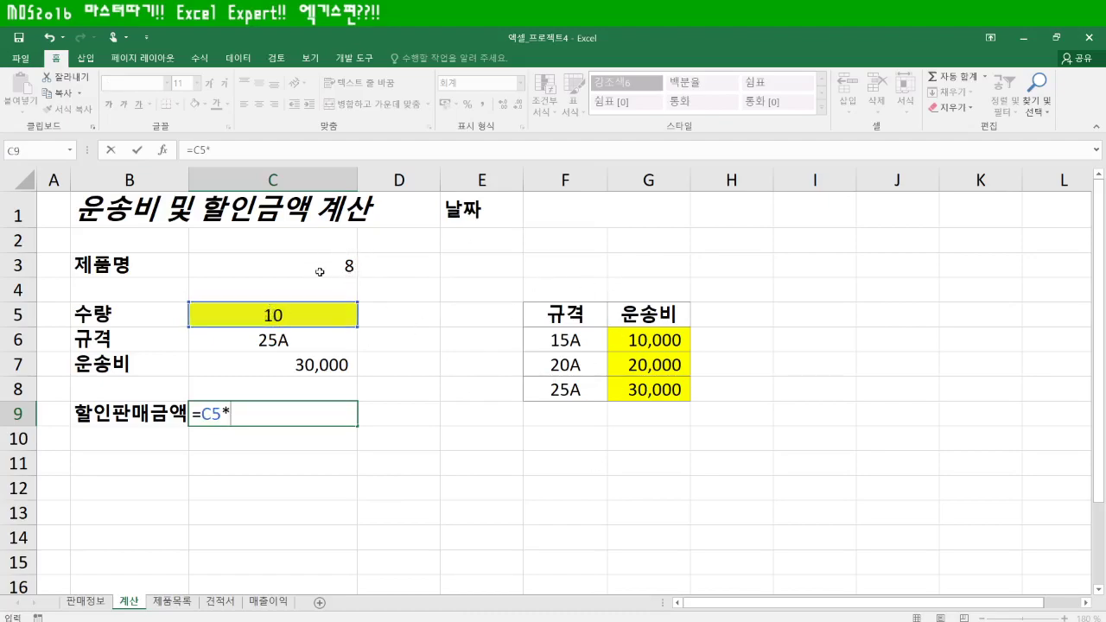
click(177, 601)
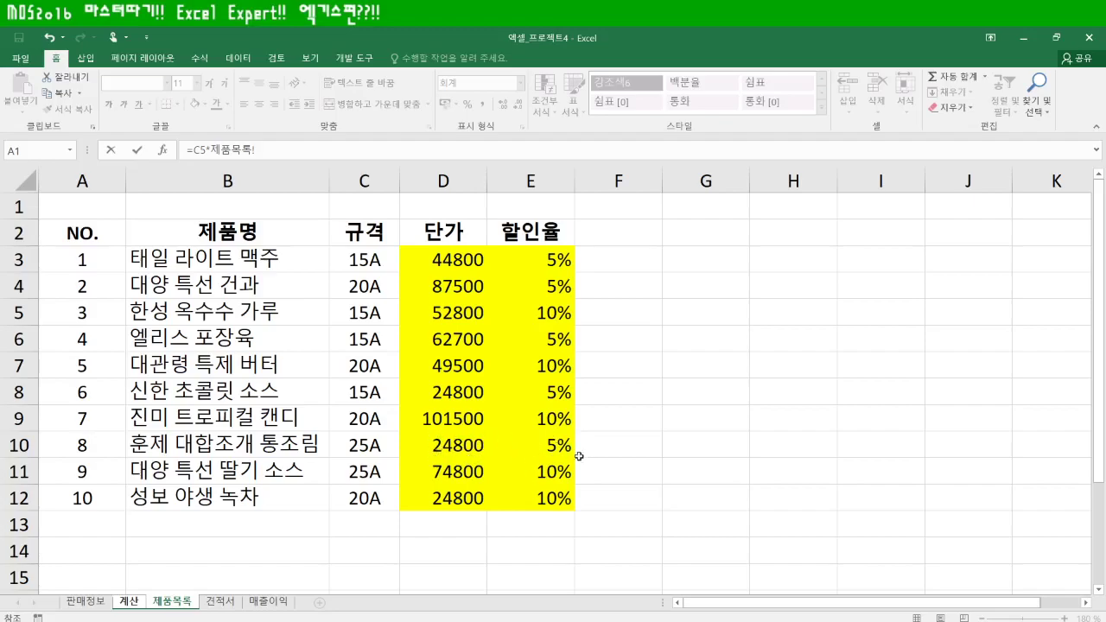
click(128, 601)
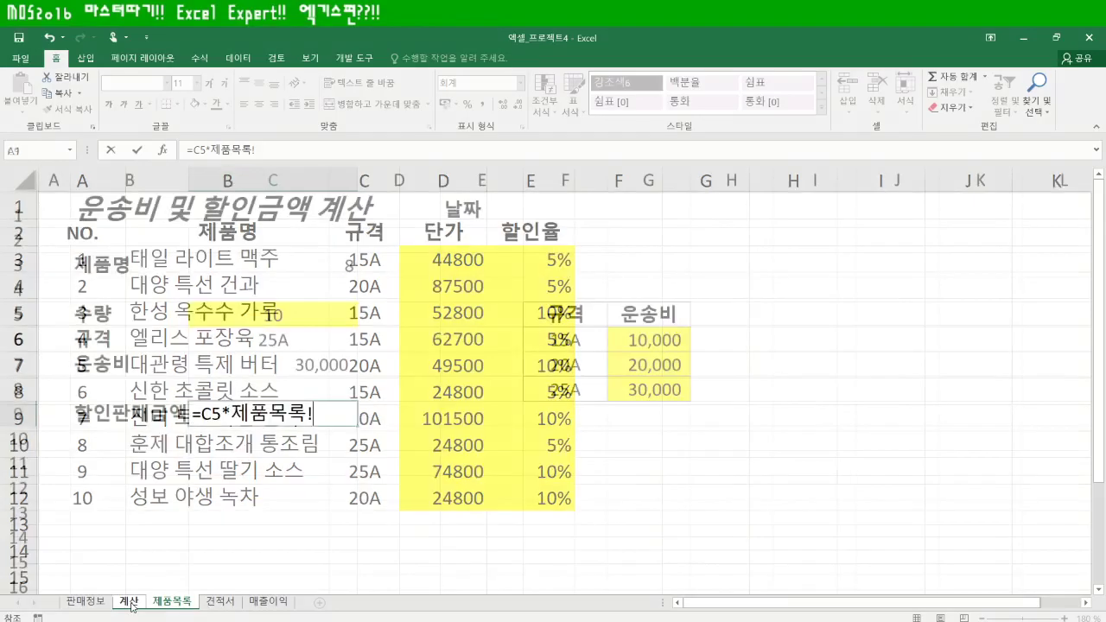
drag(276, 418, 233, 424)
Step: Add INDEX(제품목록!D3:D12,계산!C3) to the C9 formula to multiply the quantity by the product's unit price
text(inde)
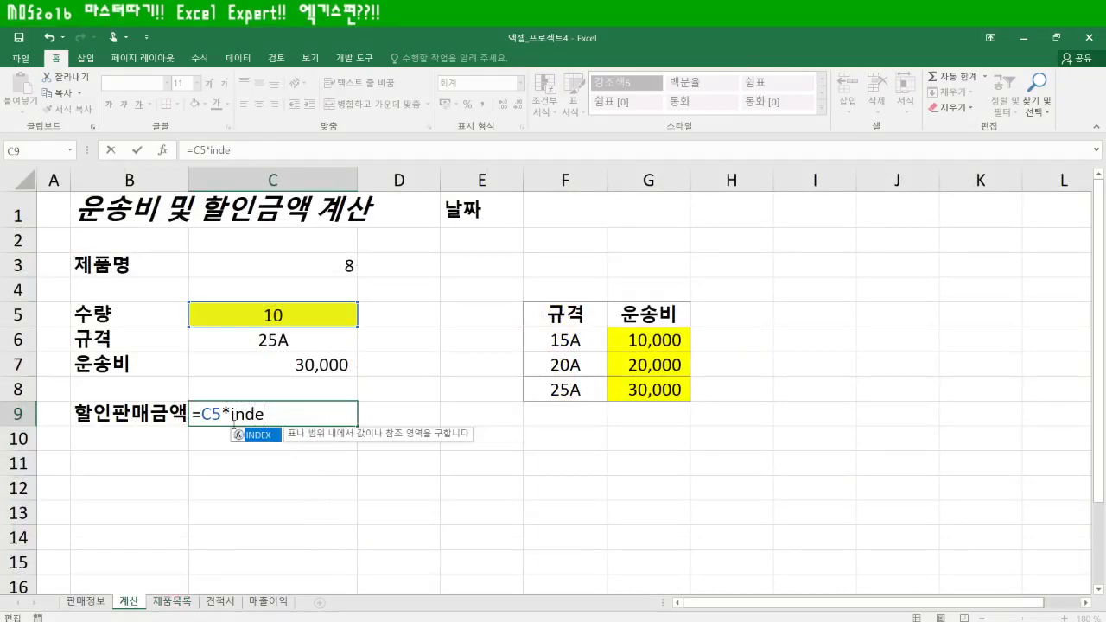
key(Tab)
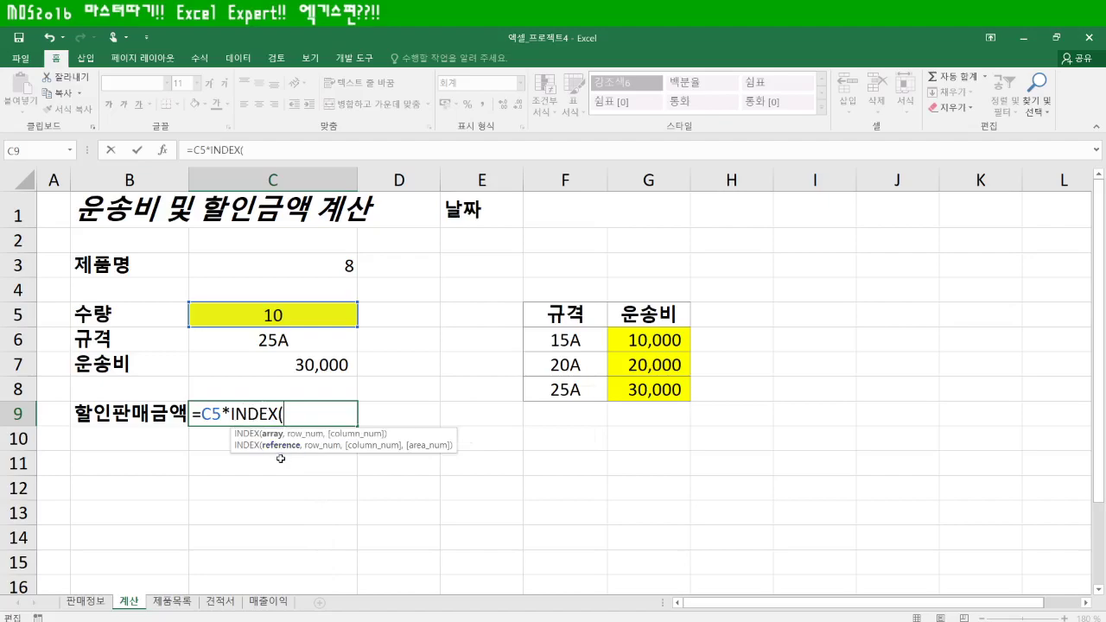
click(172, 600)
drag(441, 258, 447, 488)
text(,)
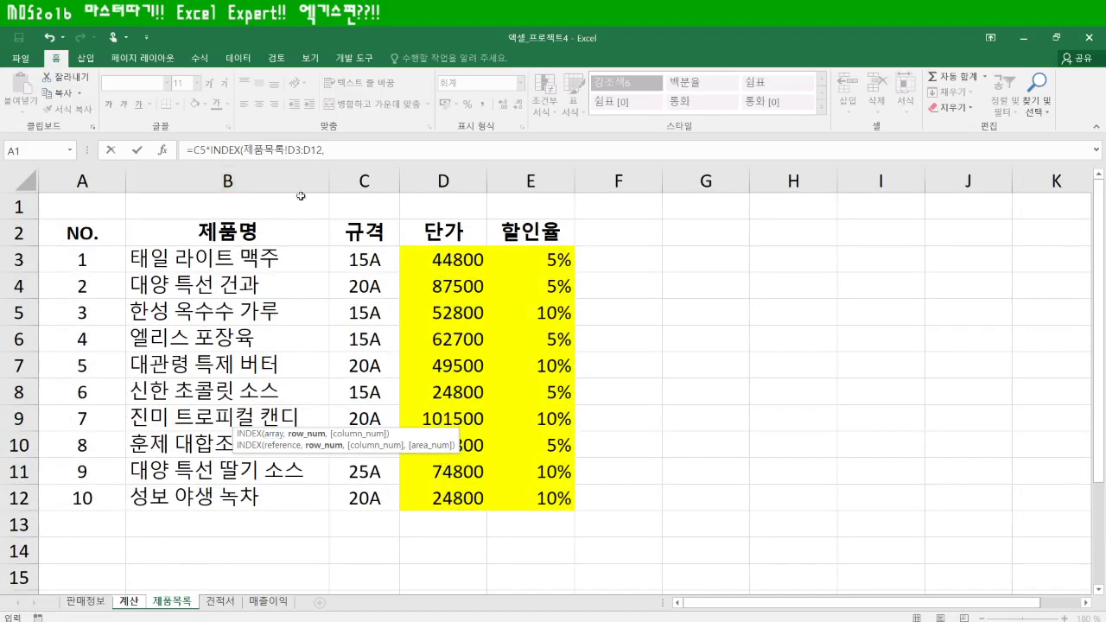
click(128, 600)
click(291, 259)
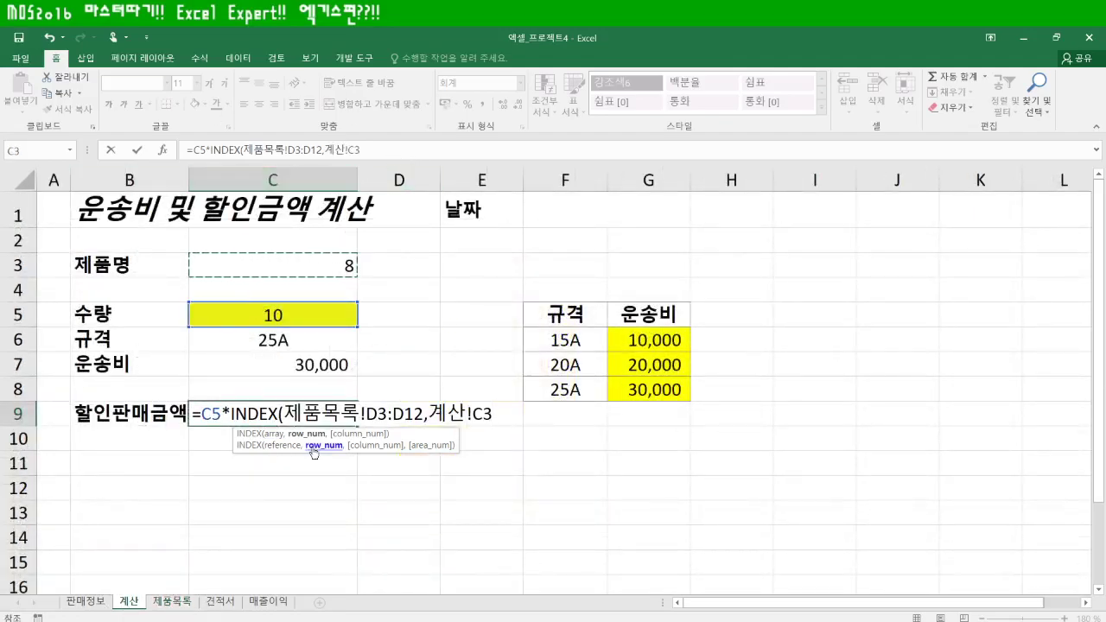
text())
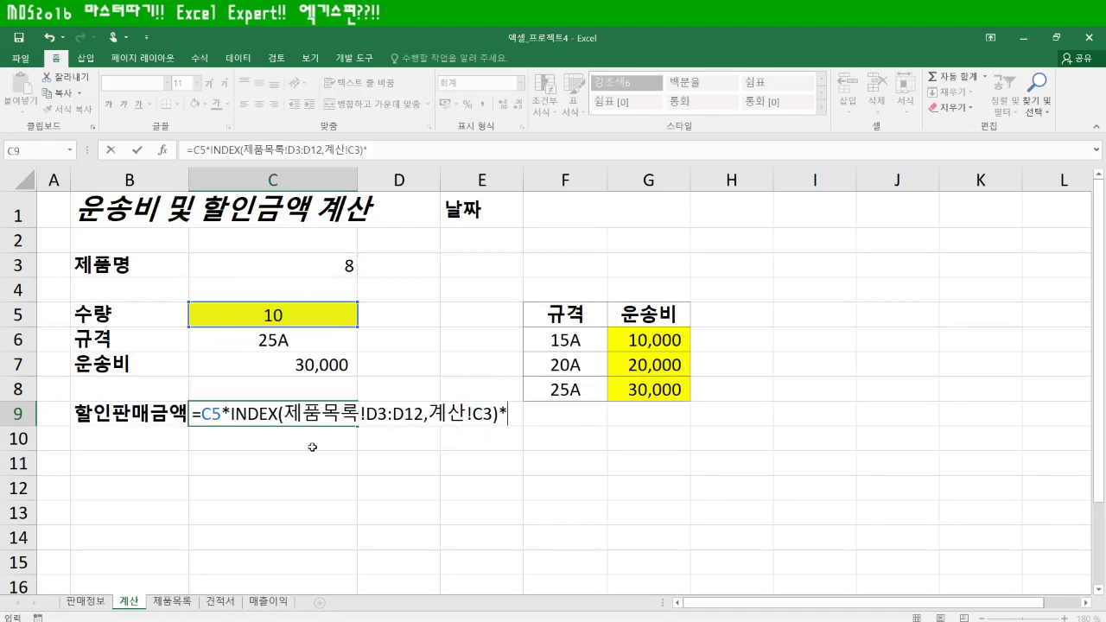
Step: Multiply the C9 formula by (1-INDEX(제품목록!E3:E12,계산!C3)) to apply the product's discount rate
text(*(1-ind)
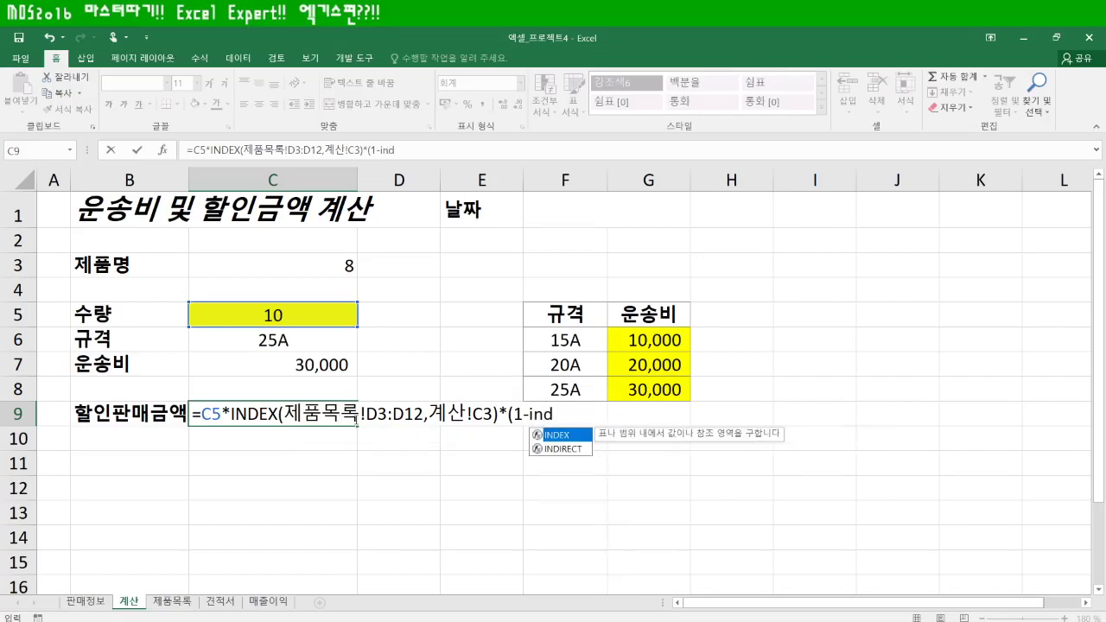
key(Tab)
click(172, 600)
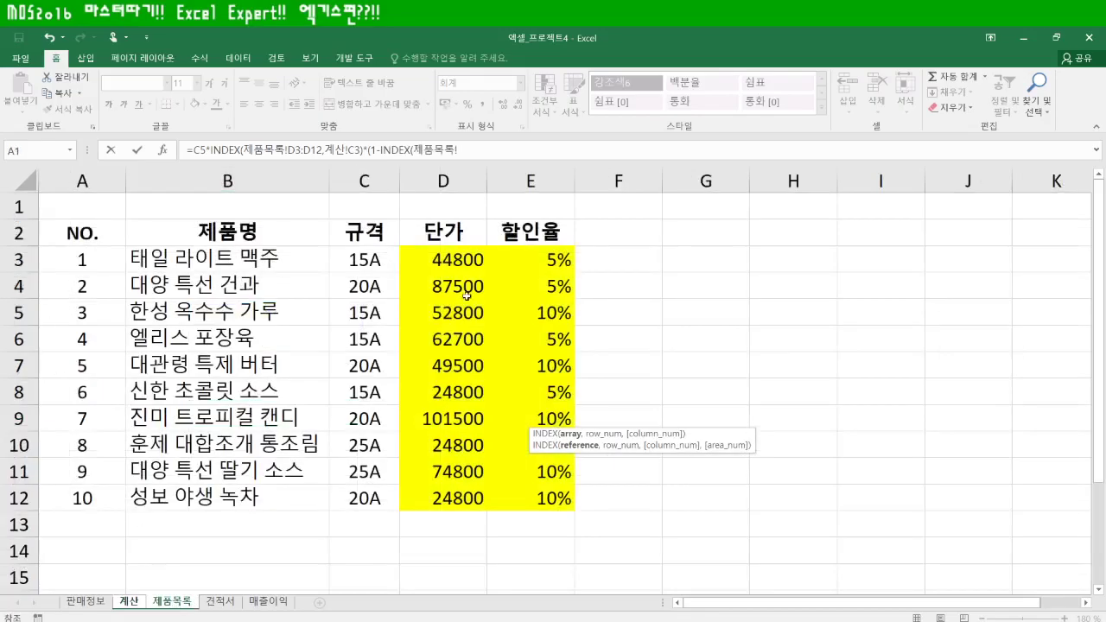
drag(535, 257, 543, 498)
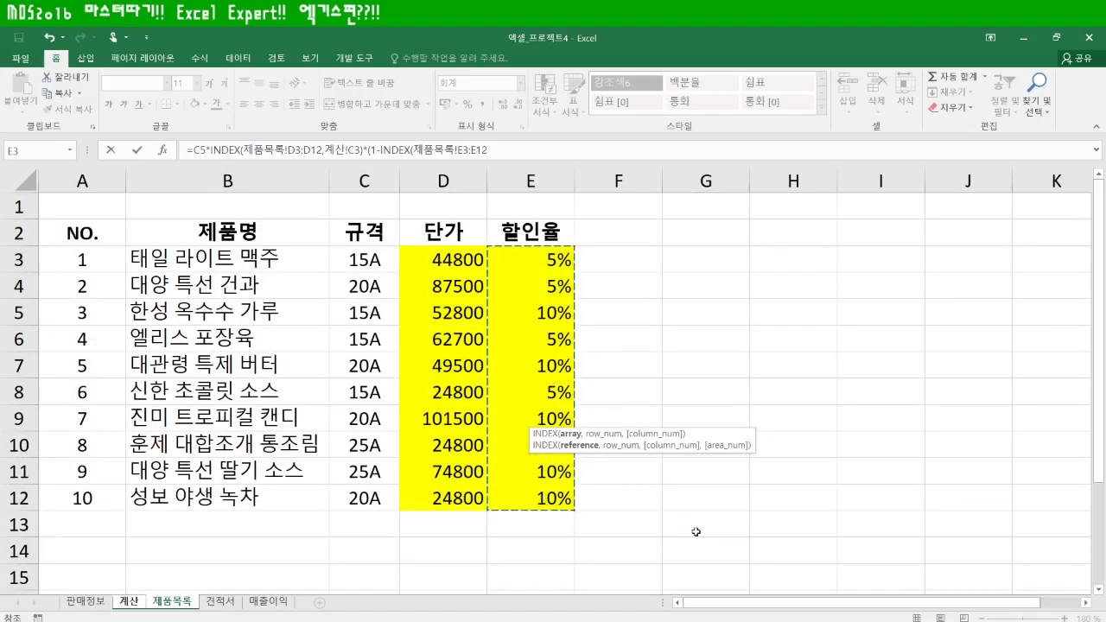
text(,)
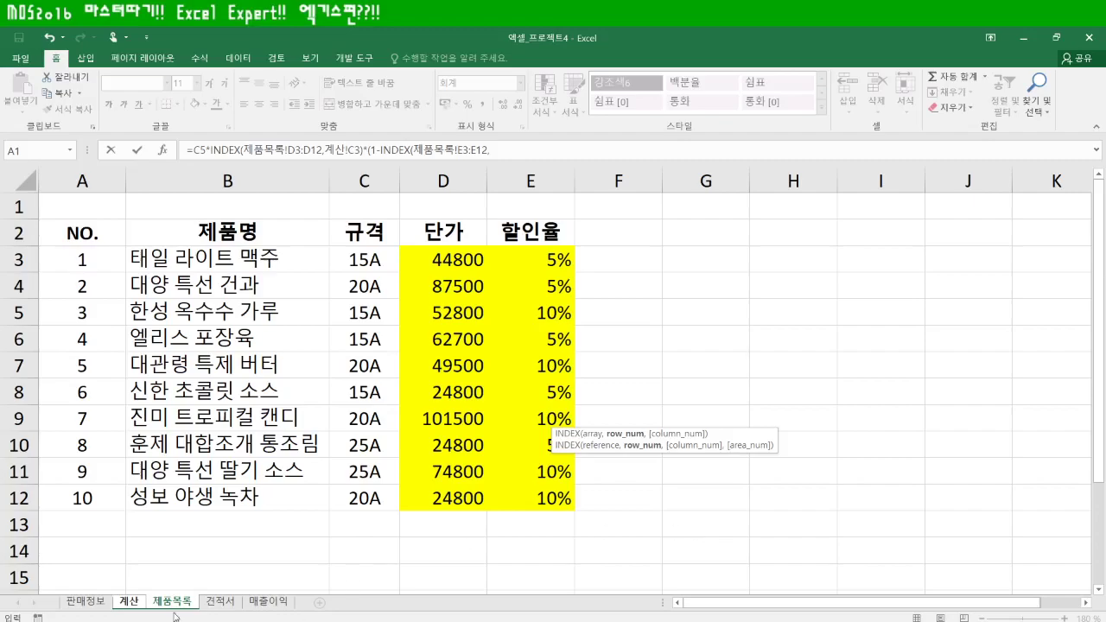
click(129, 602)
click(341, 264)
text())
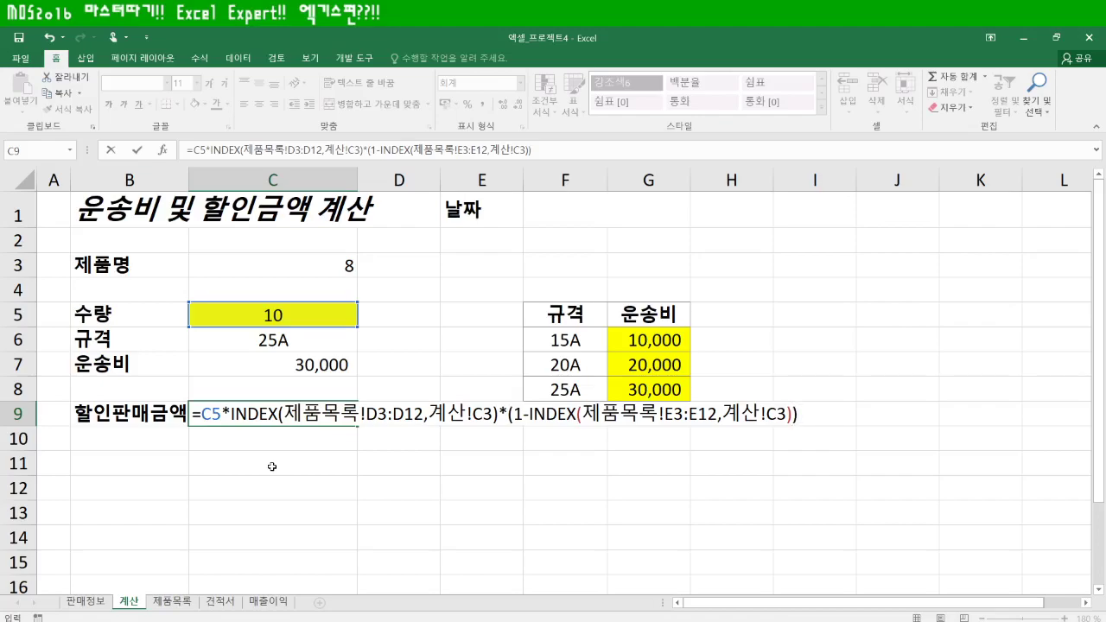
Step: Add the 25A shipping cost in G8 of the 계산 sheet to the C9 formula and enter it
text(+)
click(666, 390)
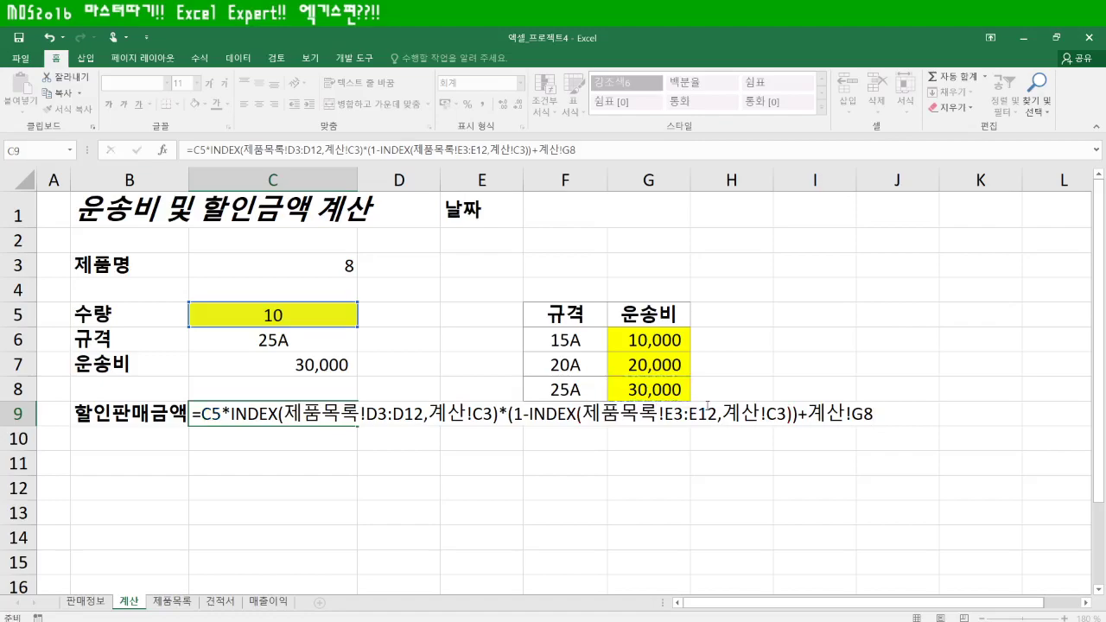
key(Return)
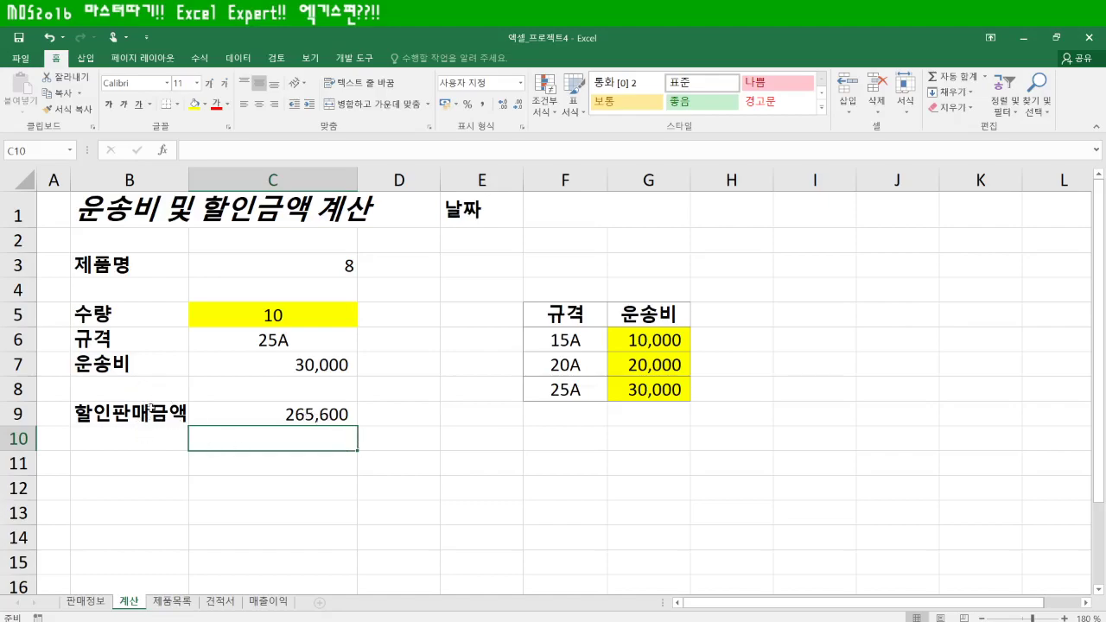
click(170, 602)
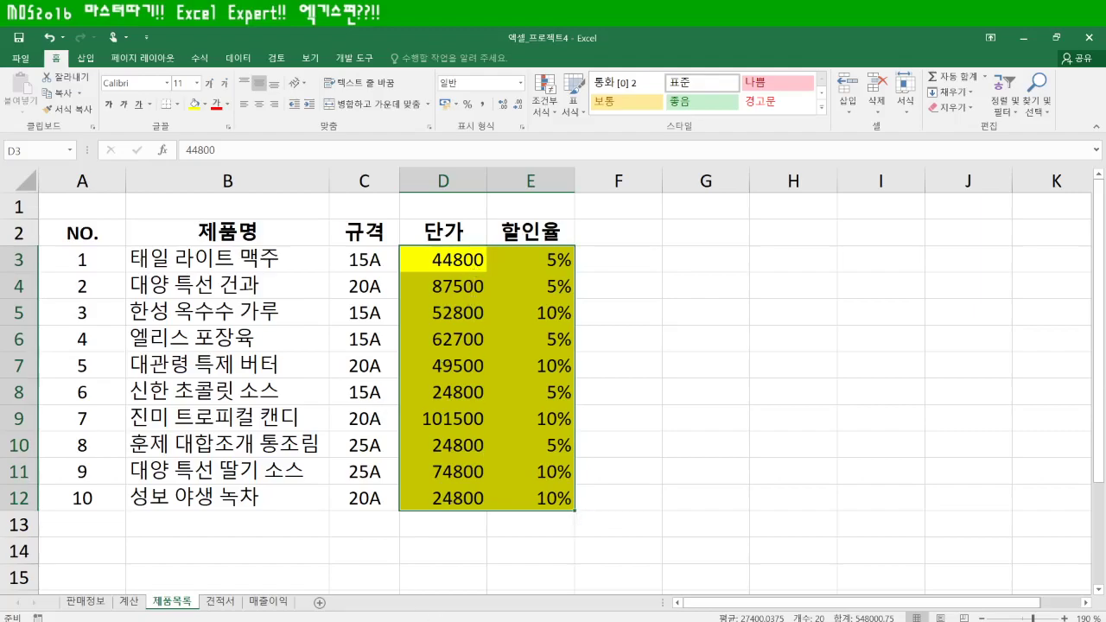
click(126, 600)
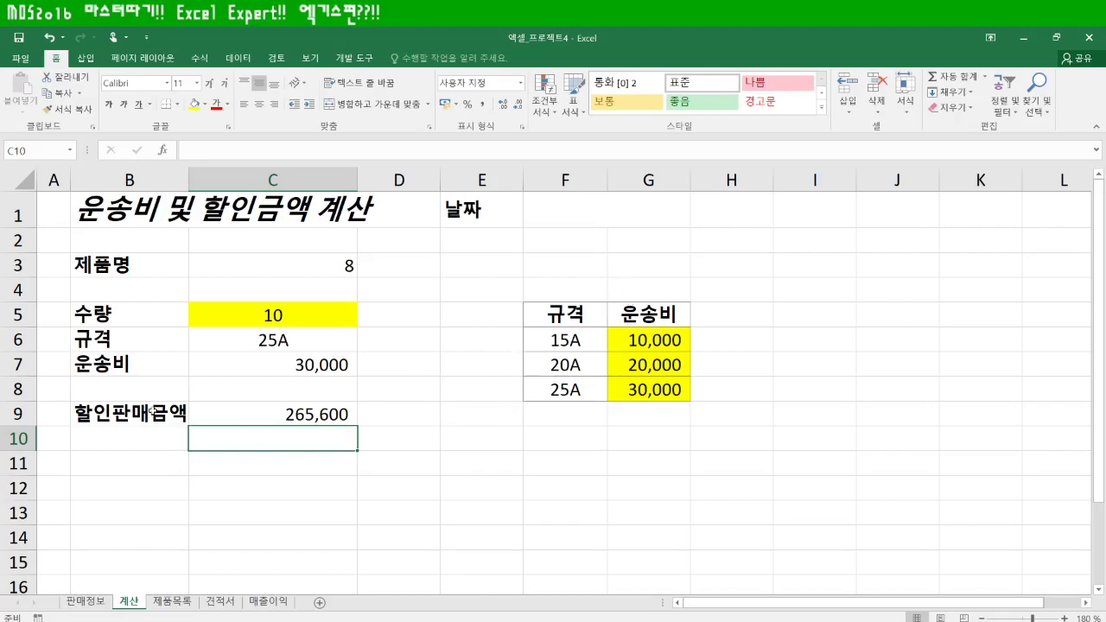
click(223, 387)
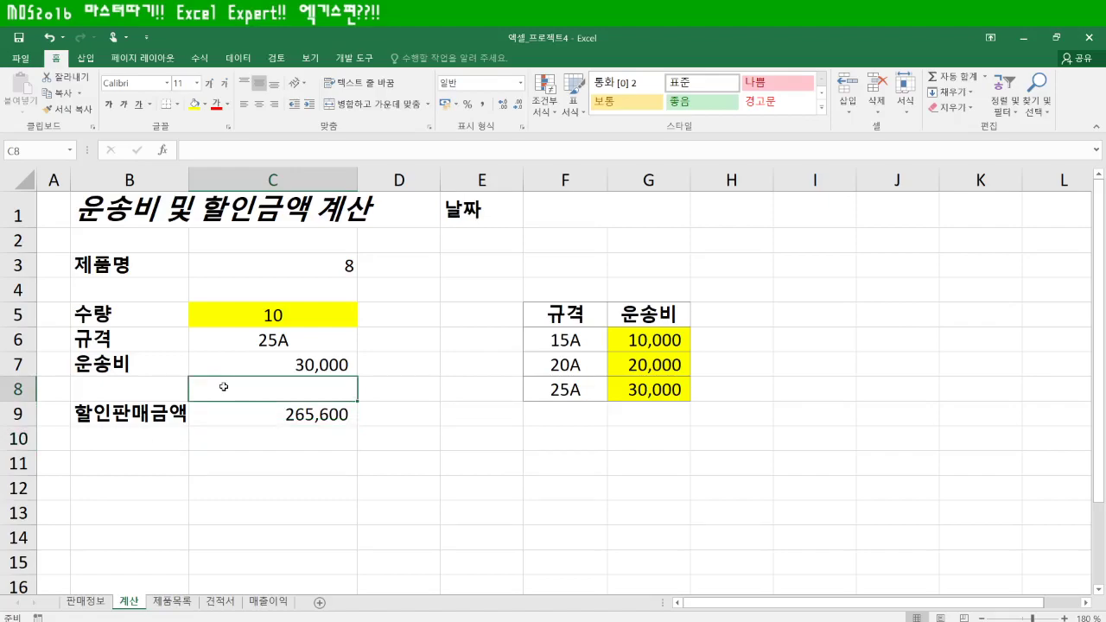
Step: Enter the label 할인 전 보험료 in B11 of the 계산 sheet
click(122, 463)
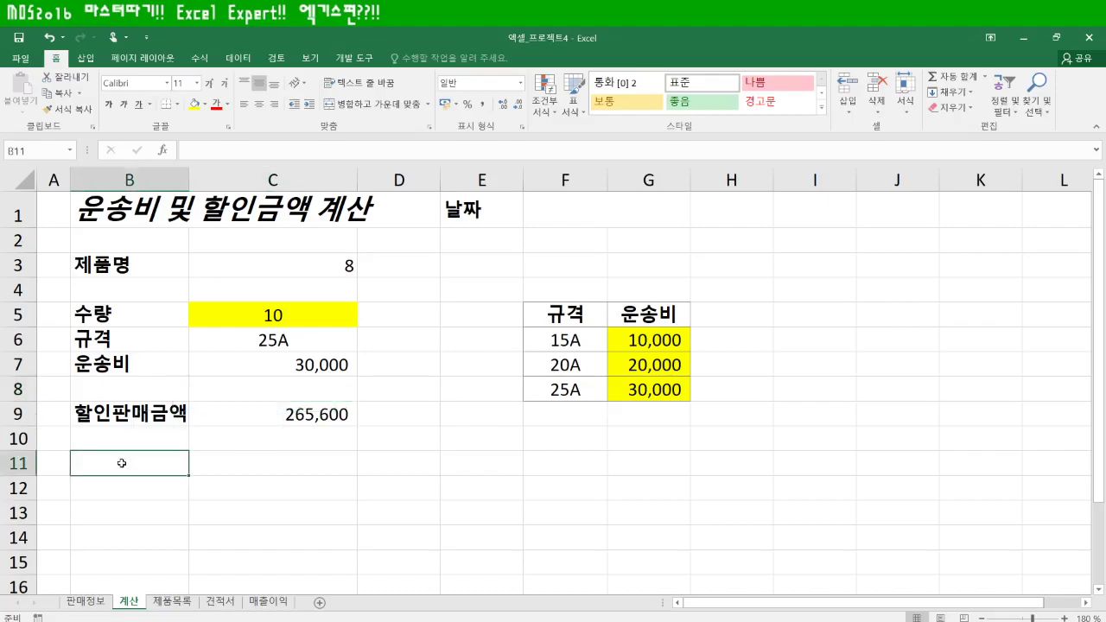
text(gkf)
key(BackSpace)
key(BackSpace)
key(BackSpace)
key(Hangul)
text(할인)
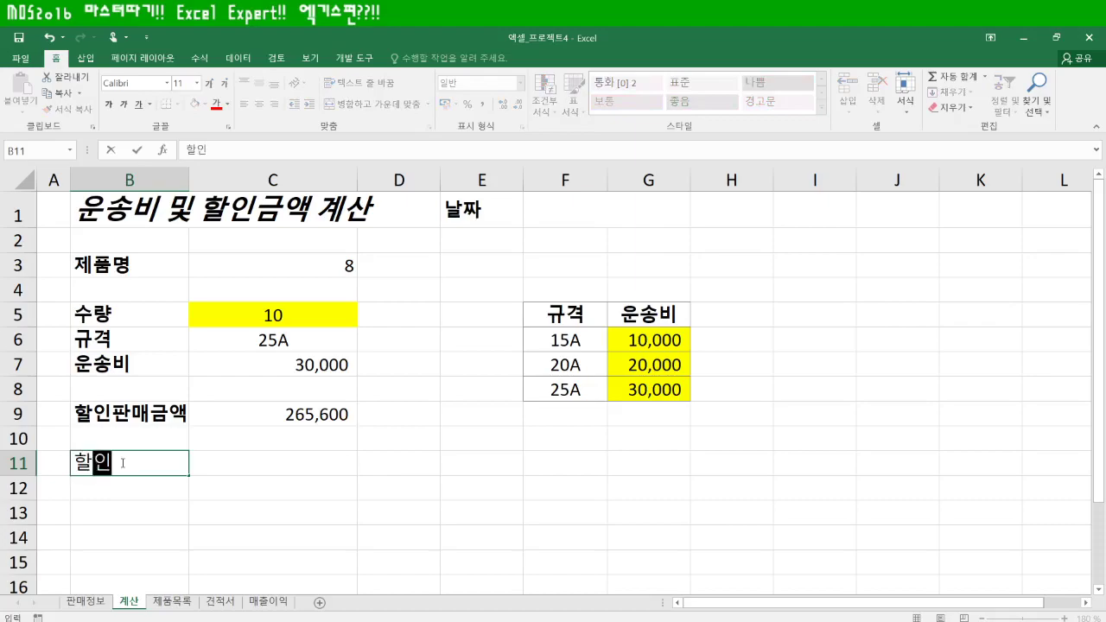
text( 전 보험ㄹㅛ)
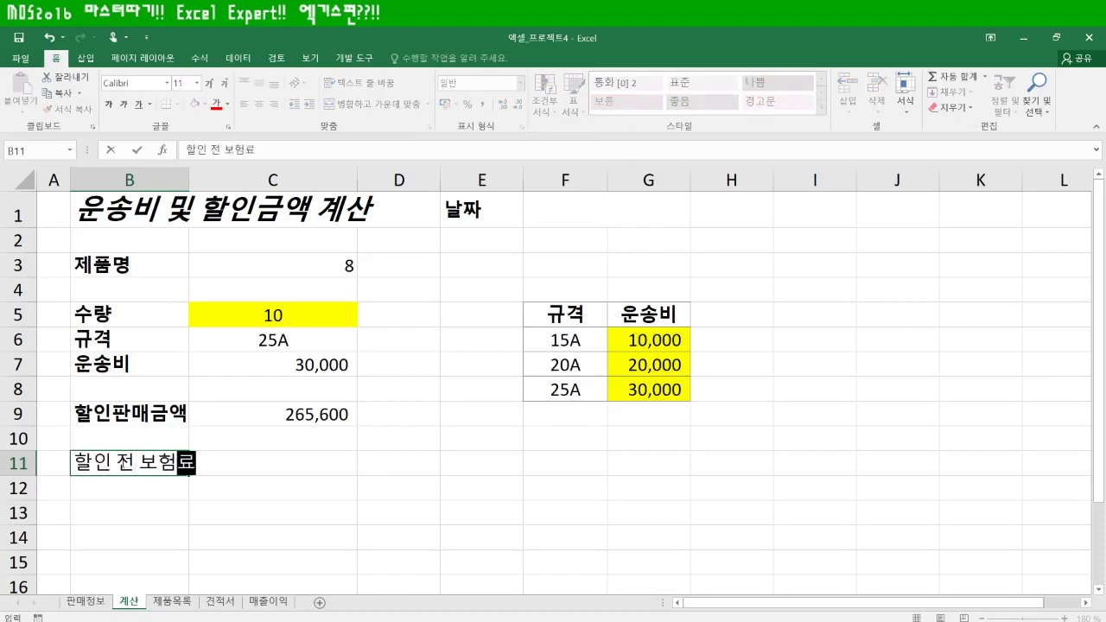
key(Tab)
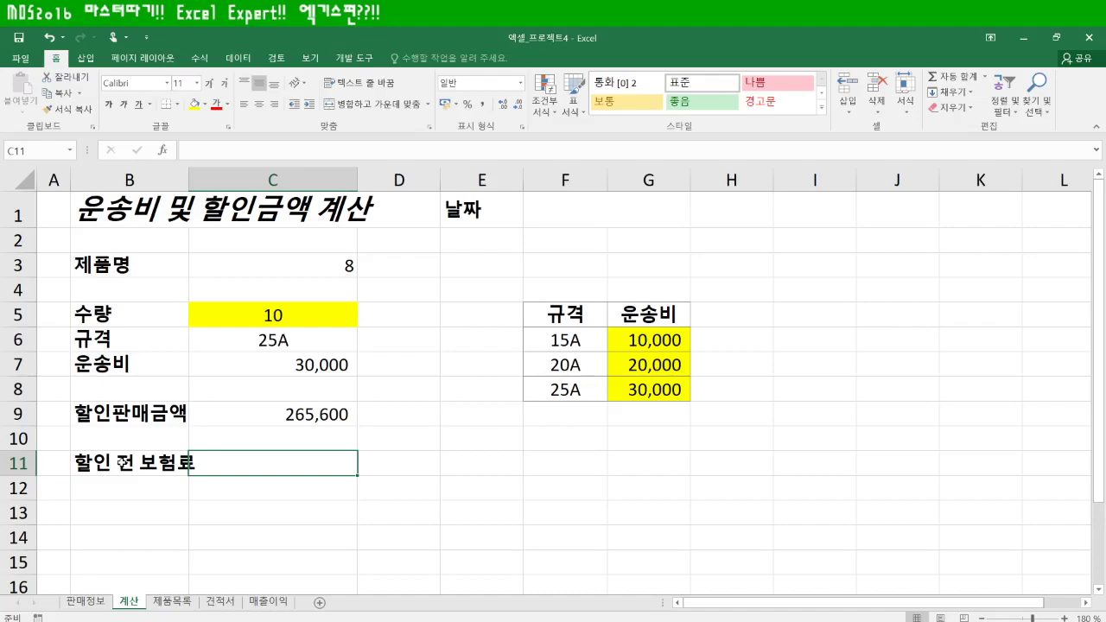
Step: Widen column B of the 계산 sheet so the 할인 전 보험료 label fits inside its cell
click(172, 601)
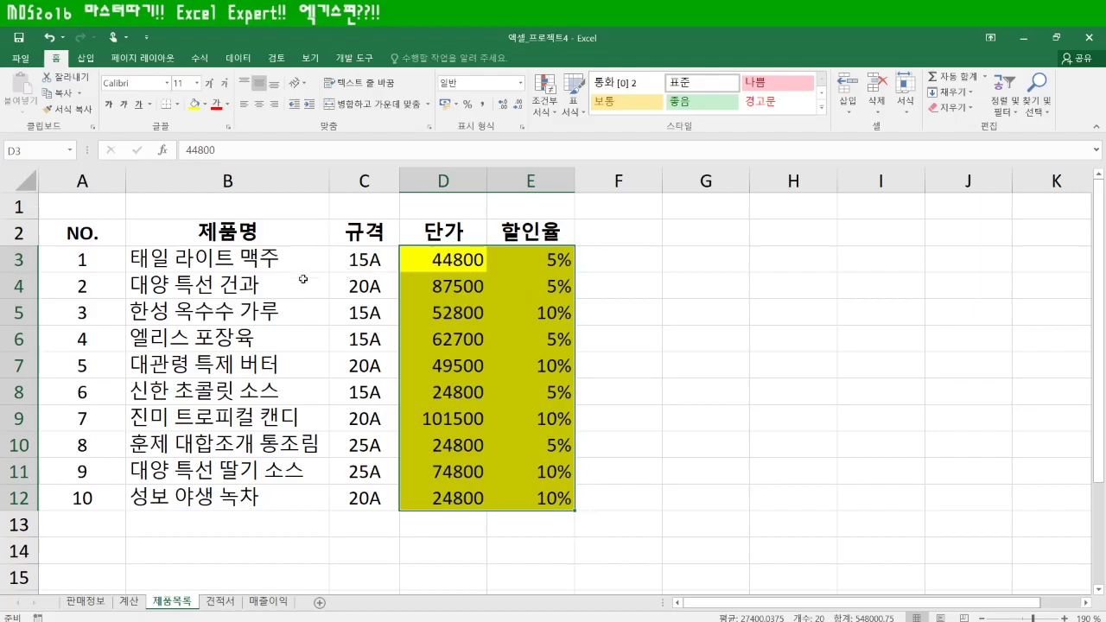
click(129, 601)
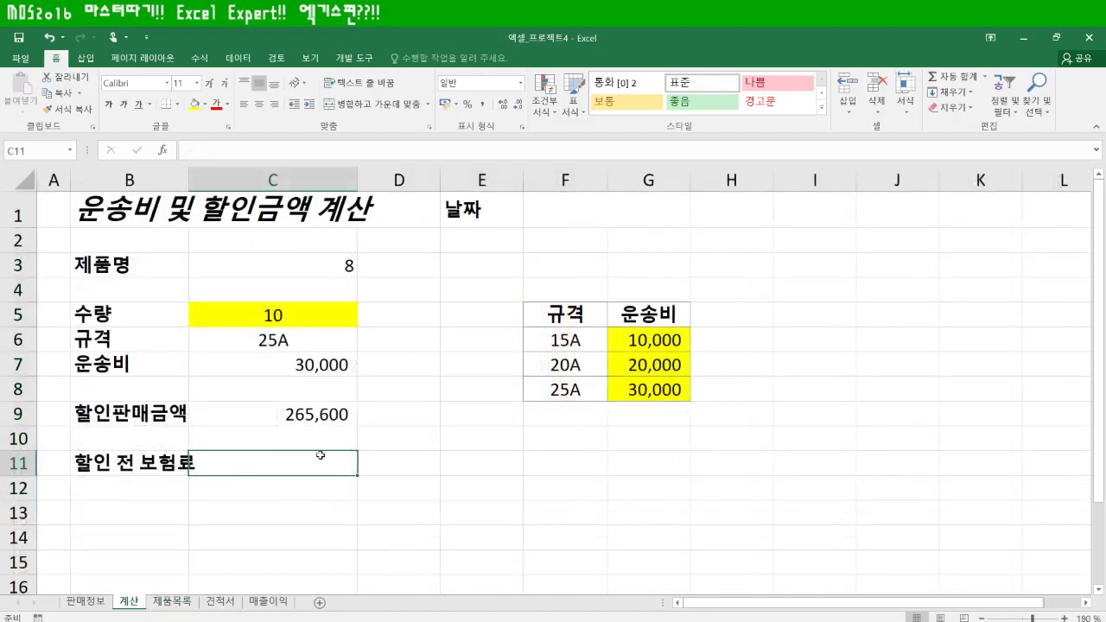
drag(183, 173, 217, 179)
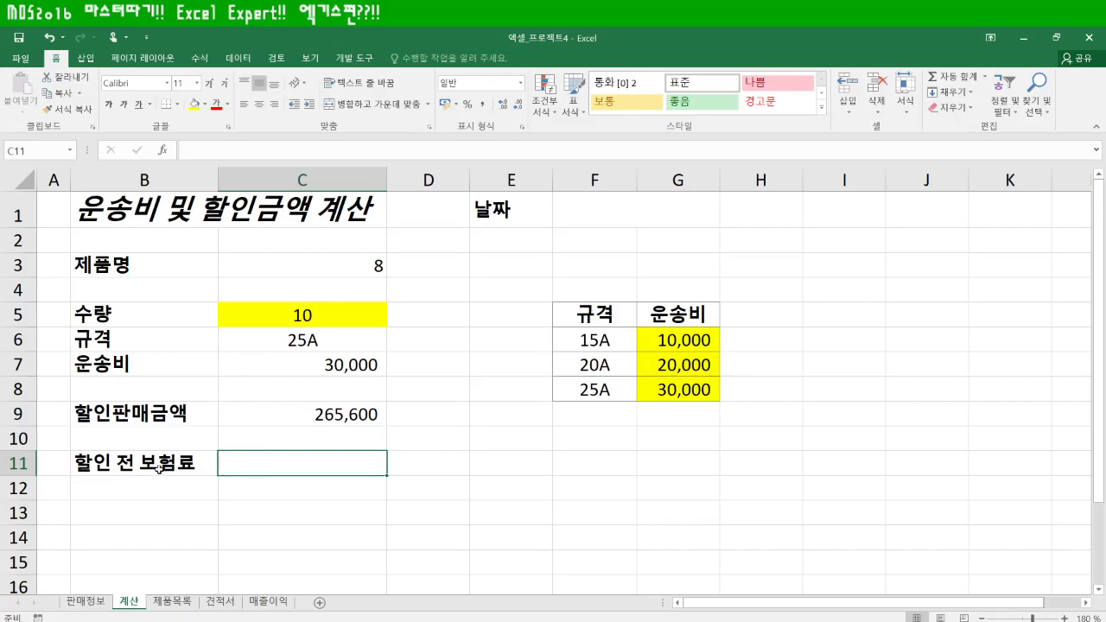
Step: Enter the note 단가 , 할인율 in C10, below the 할인판매금액 result
click(248, 440)
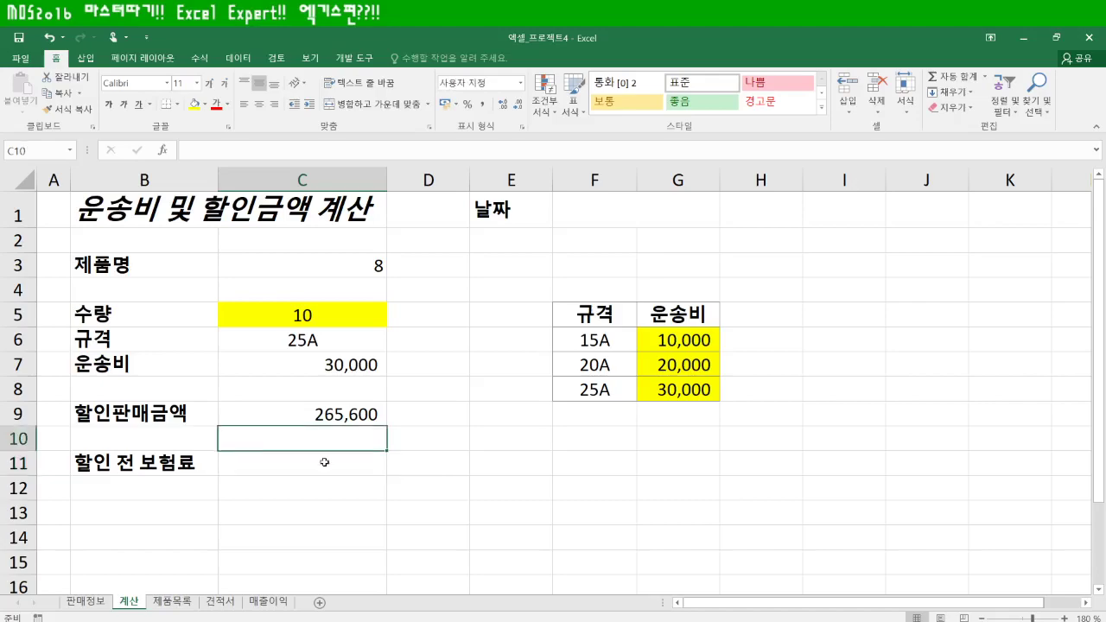
text(다)
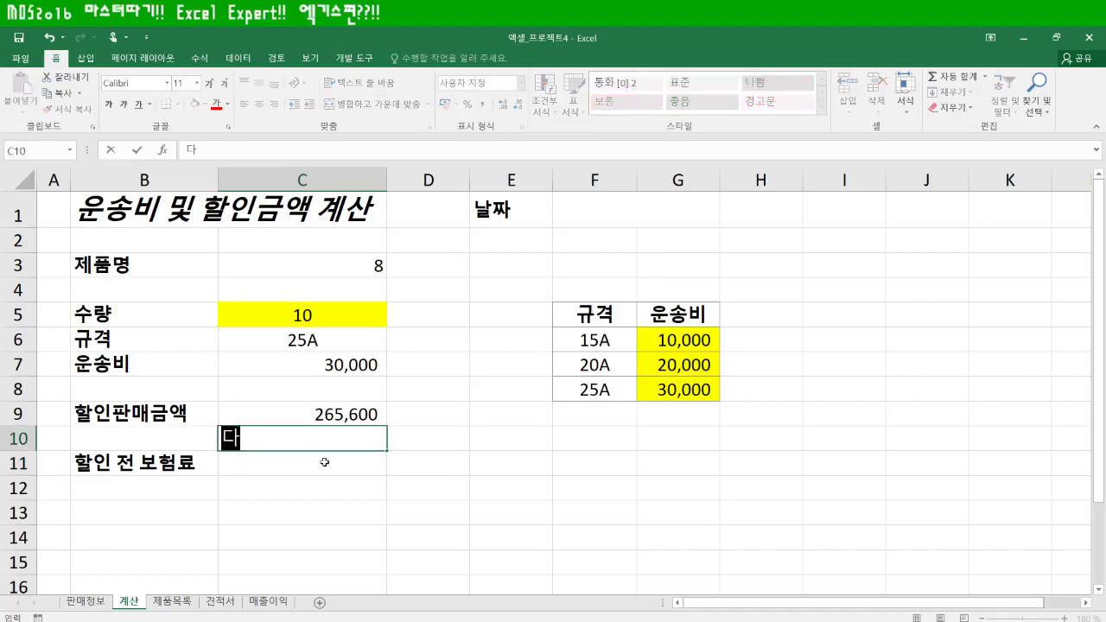
text(ㄴ가,)
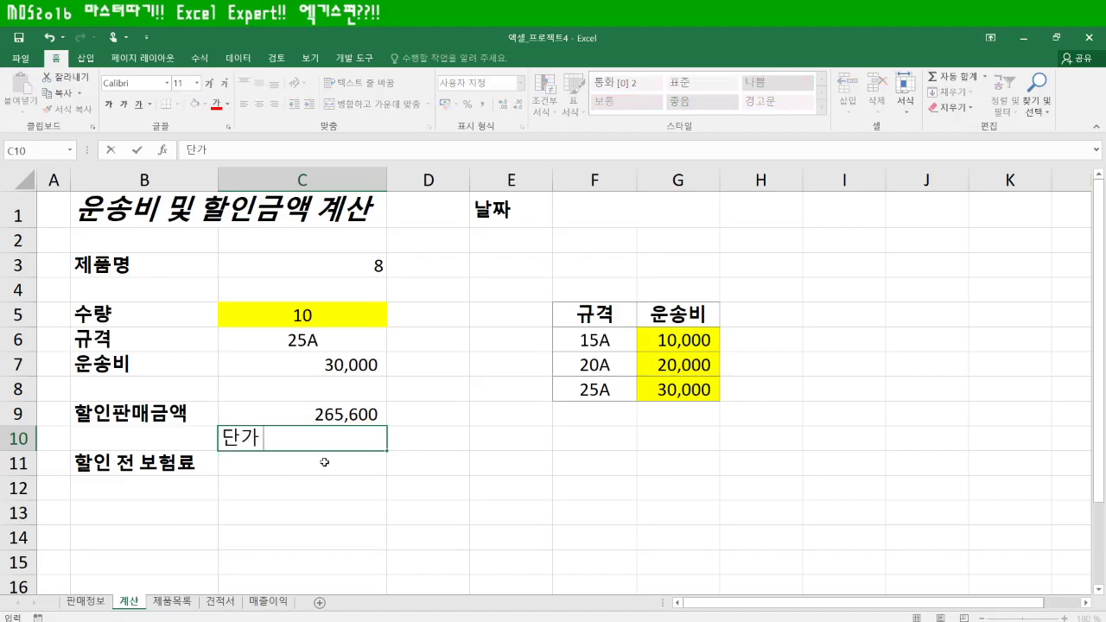
text( 할인ㅇㅠㄹ)
key(Right)
key(Right)
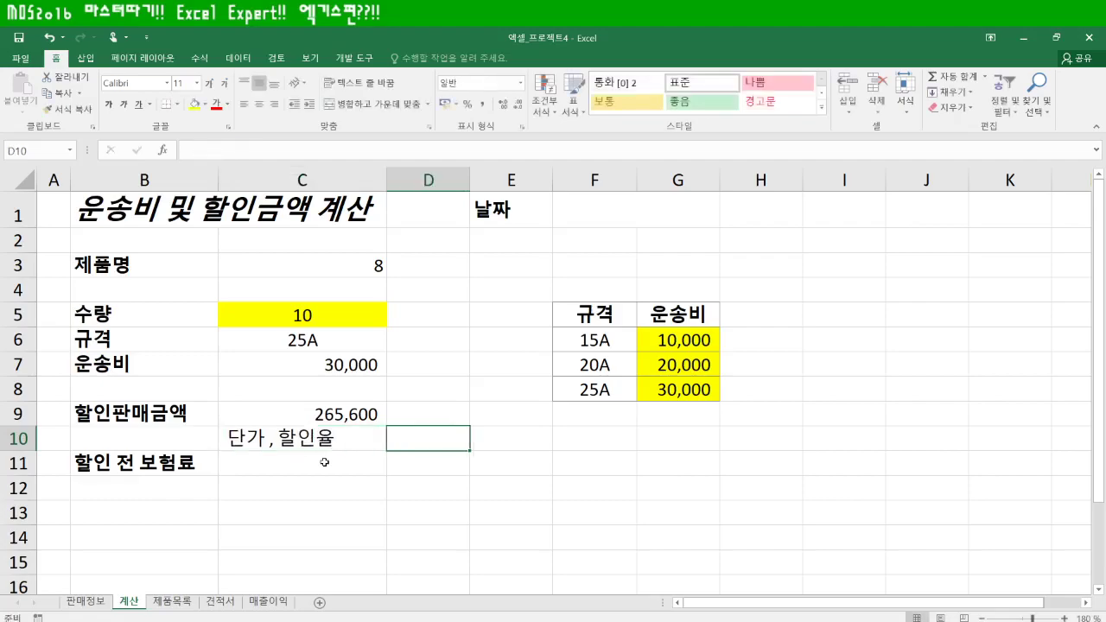
key(Left)
key(Left)
key(Down)
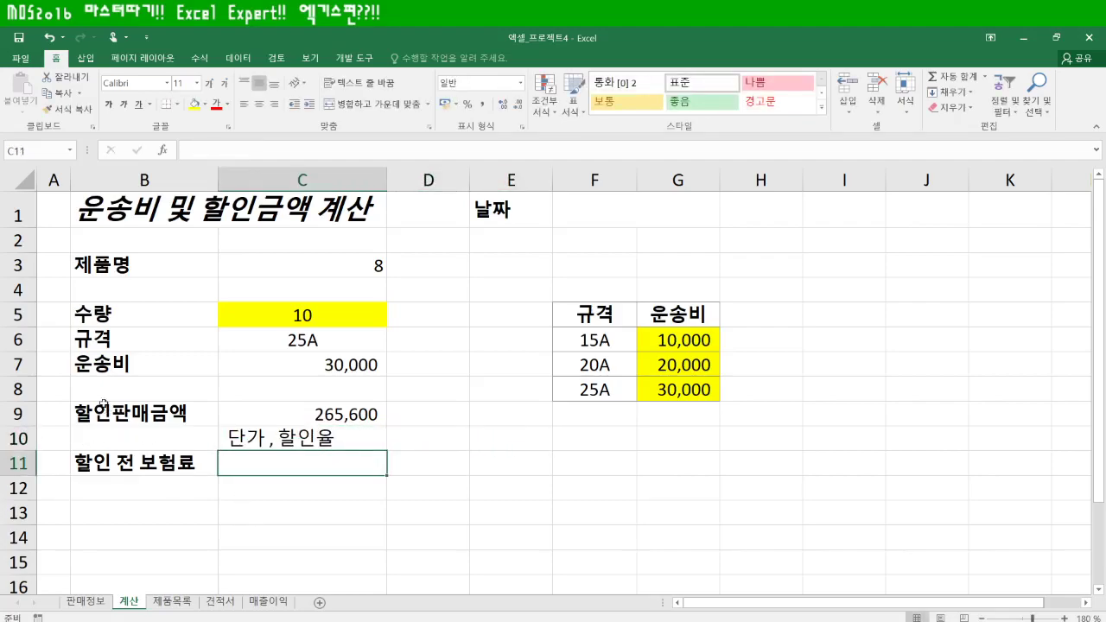
Step: Enter the note index in D10, beside the 단가 , 할인율 note
click(432, 437)
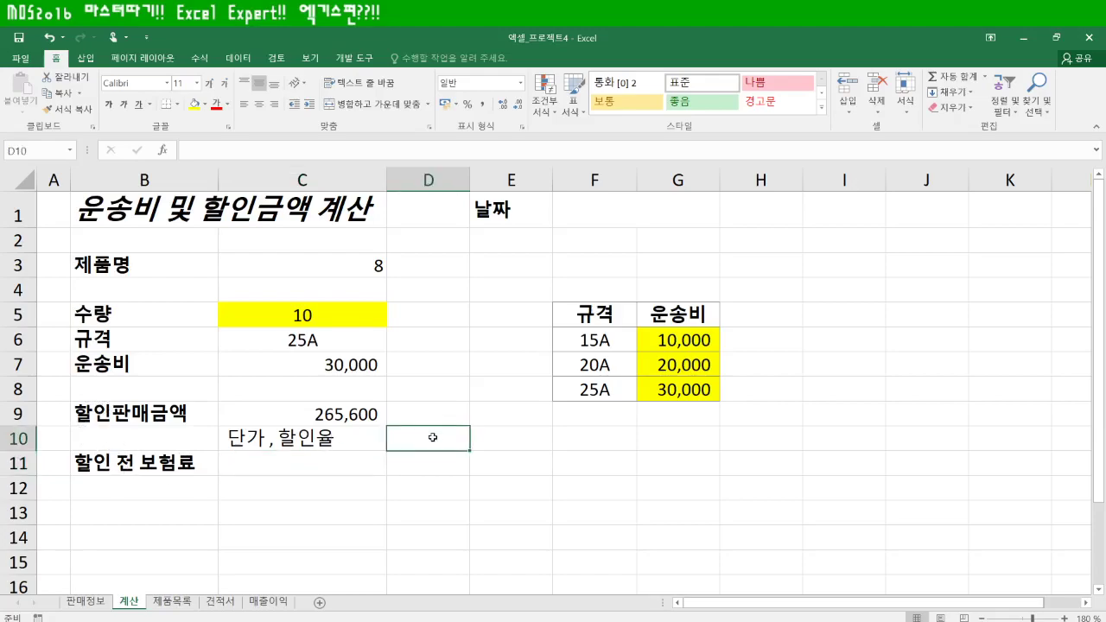
text(ㅑ)
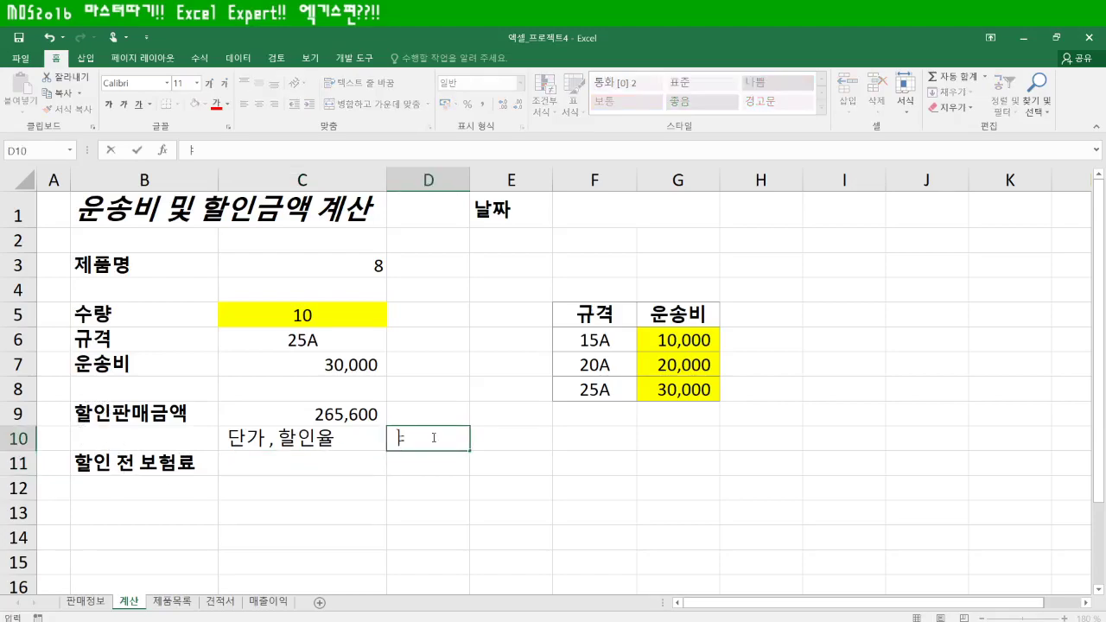
key(BackSpace)
text(index)
key(Return)
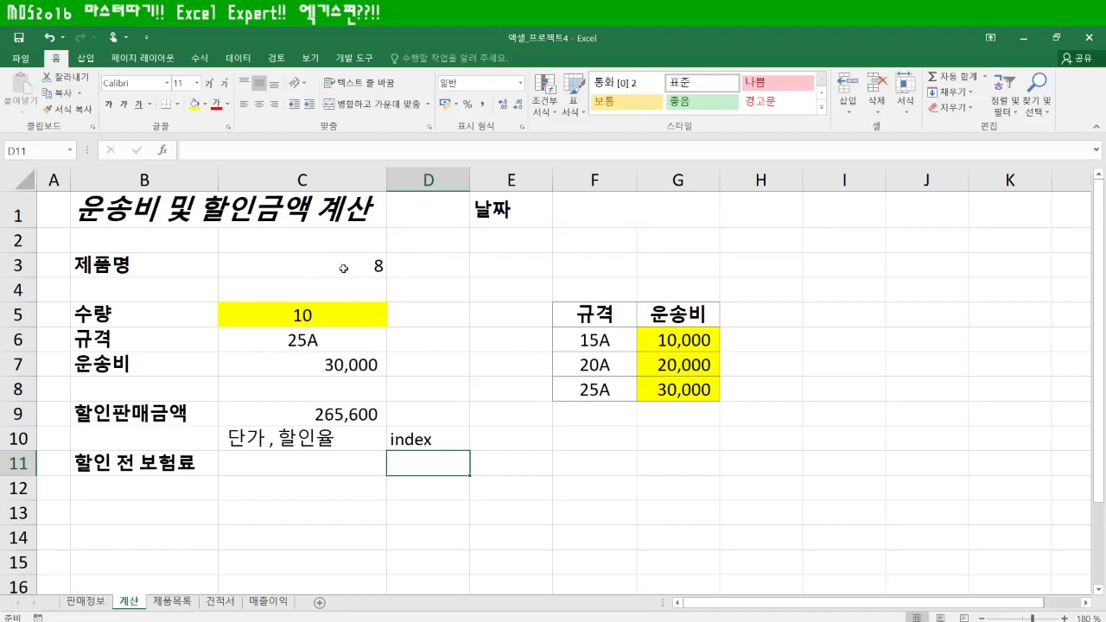
Step: Insert a combo box form control sized to cover the 제품명 cell C3
click(439, 265)
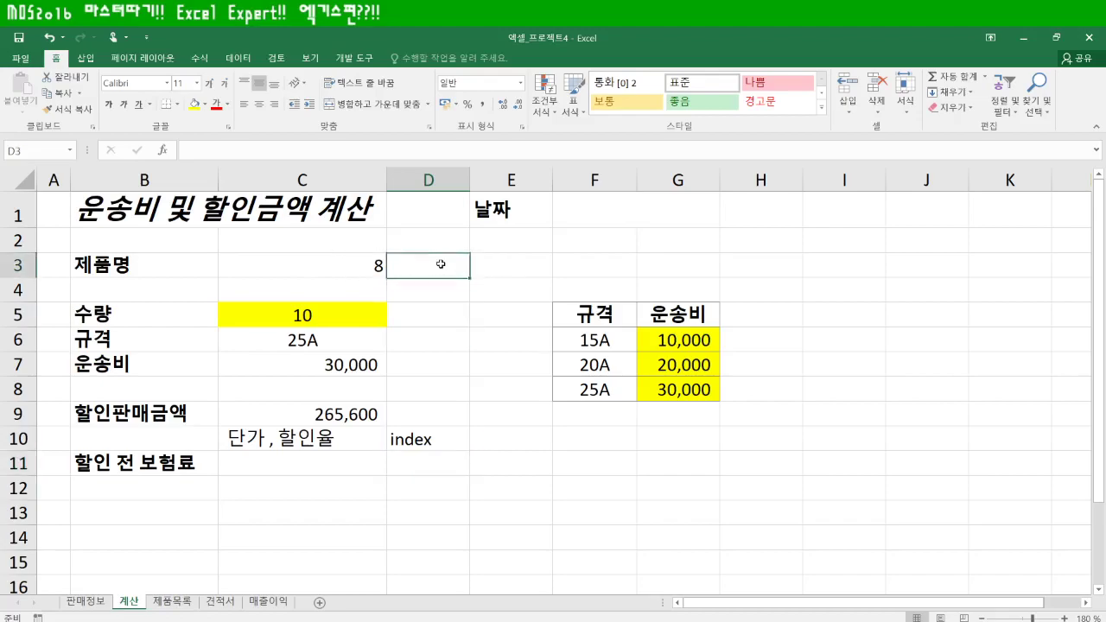
click(355, 57)
click(273, 94)
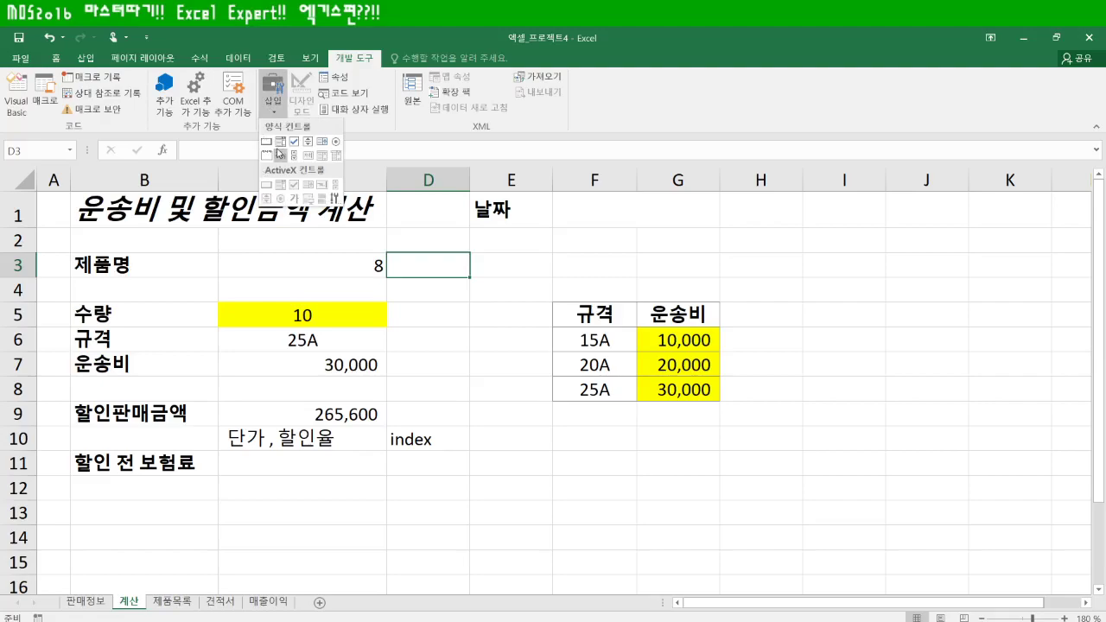
click(279, 142)
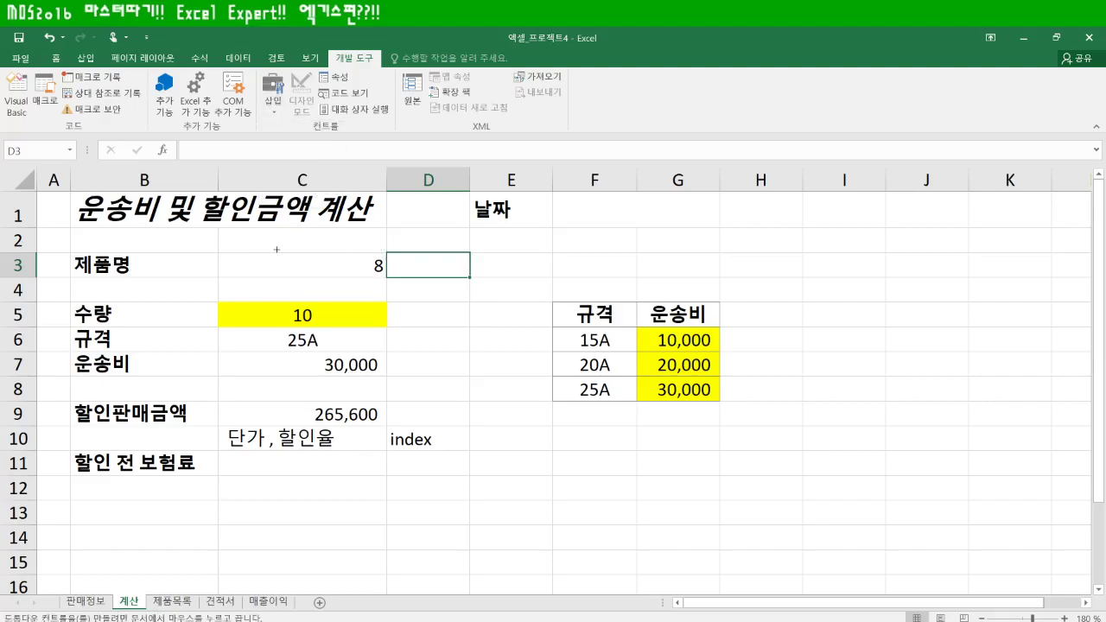
drag(219, 252, 387, 283)
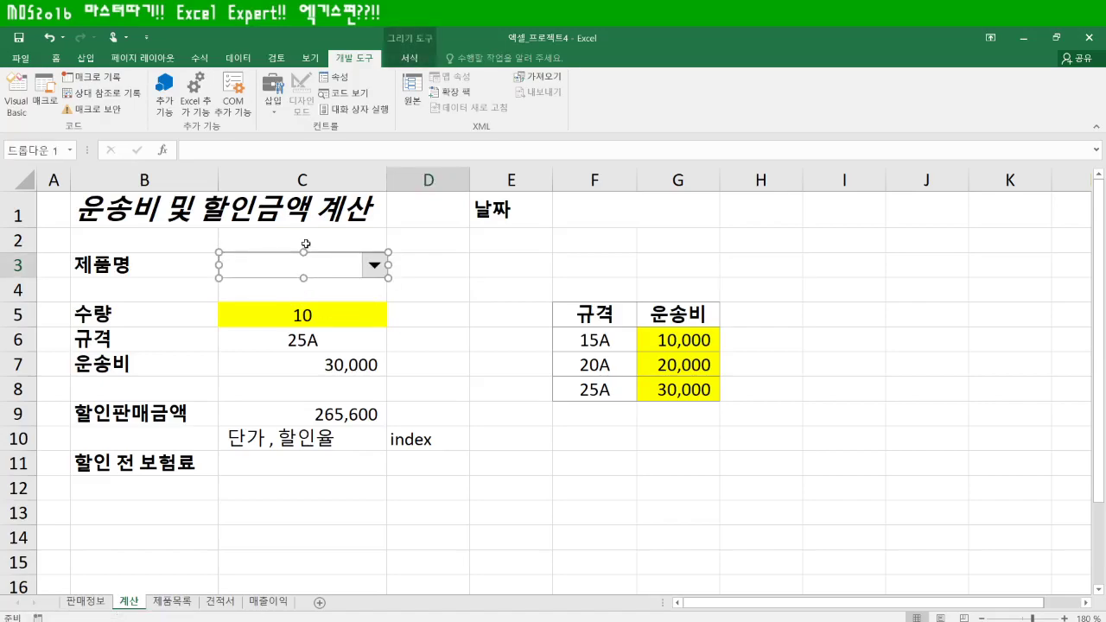
Step: Set the combo box's input range to 제품목록!$A$3:$A$12 and its cell link to C3
click(339, 79)
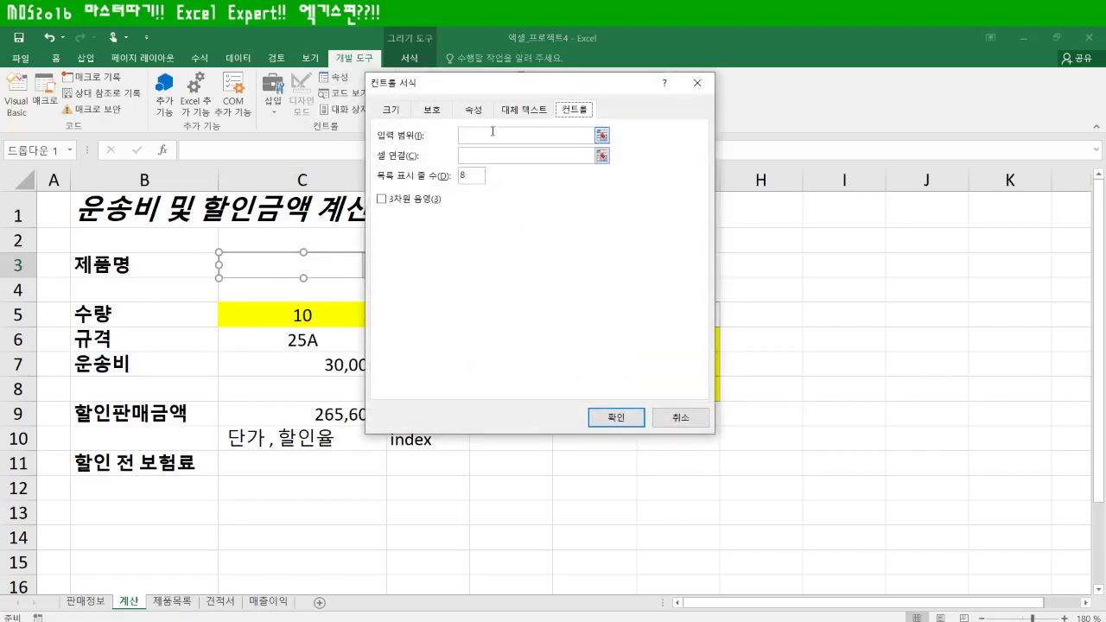
click(587, 134)
click(172, 600)
drag(82, 259, 82, 497)
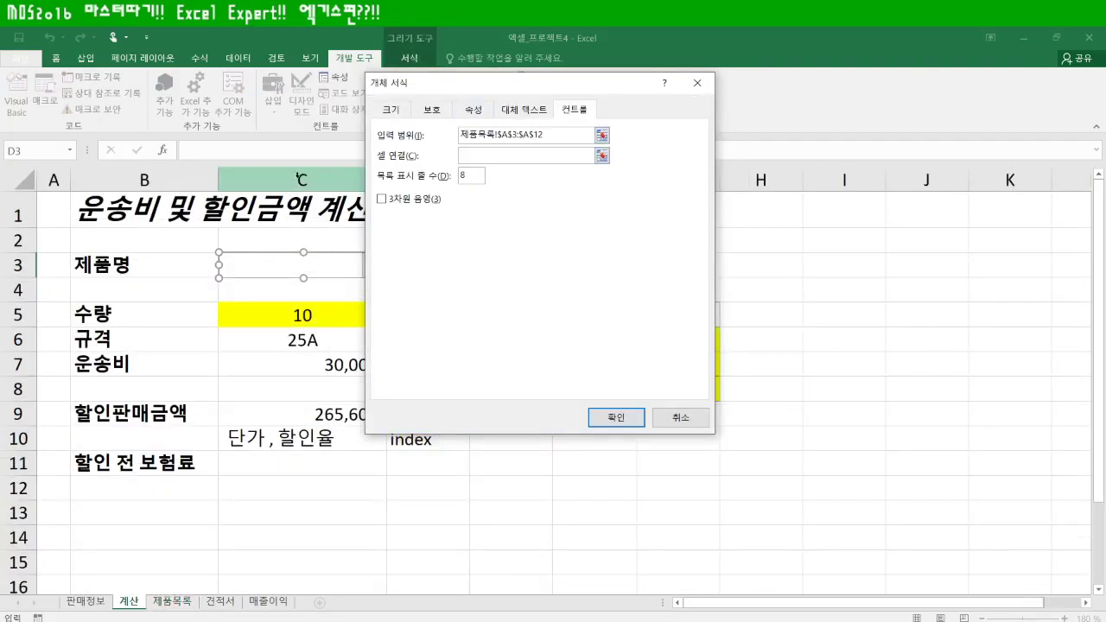
text(c)
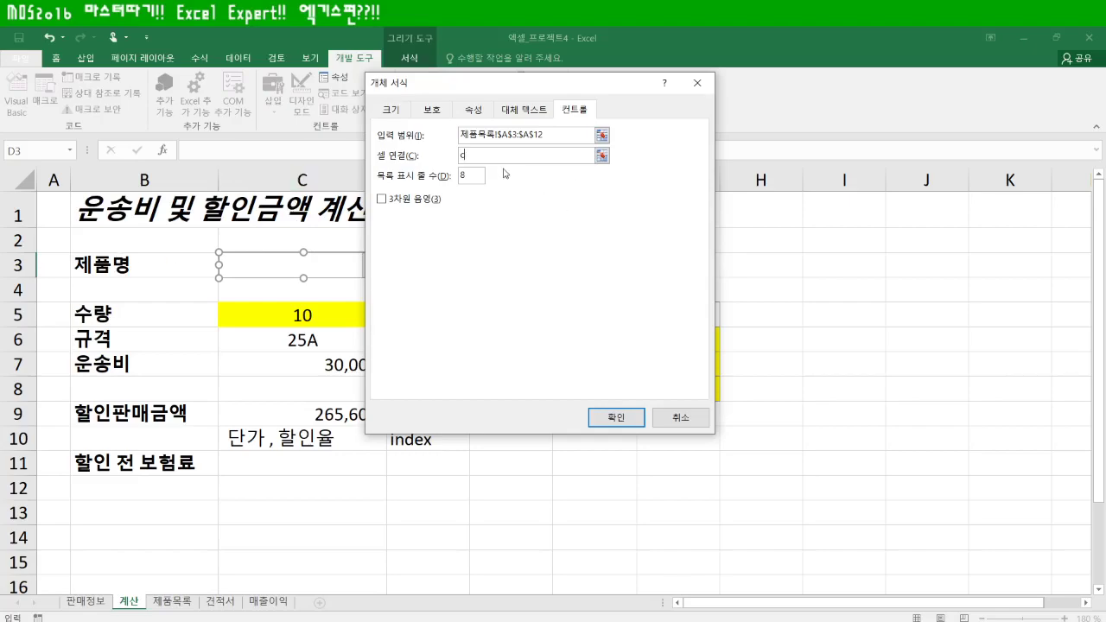
text(3)
key(Return)
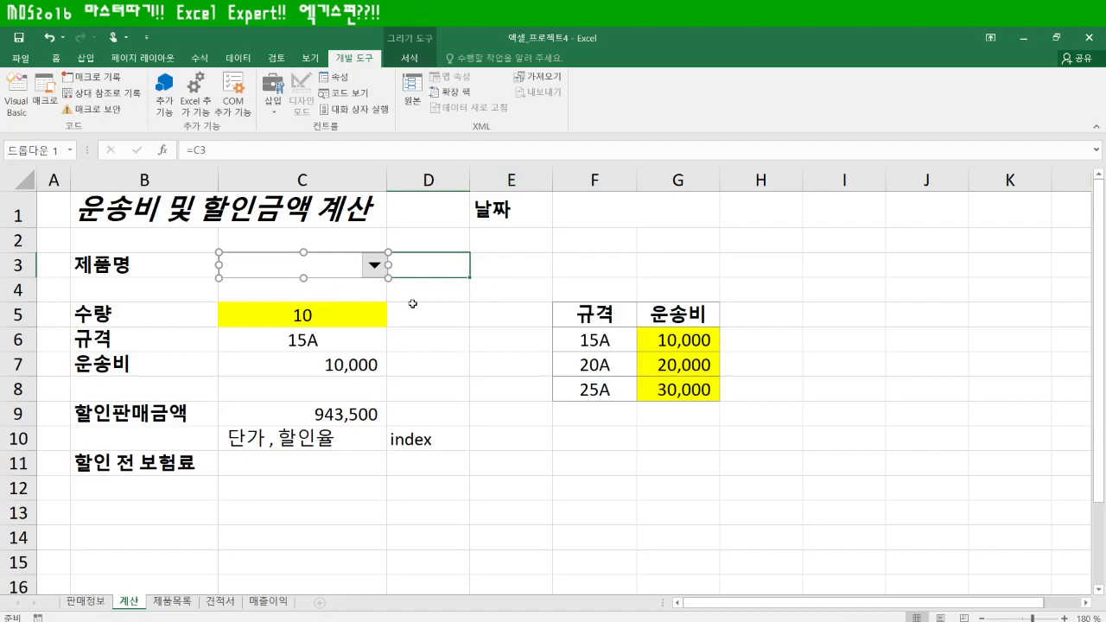
Step: Deselect the combo box and choose product number 4 from its list
click(418, 305)
click(374, 266)
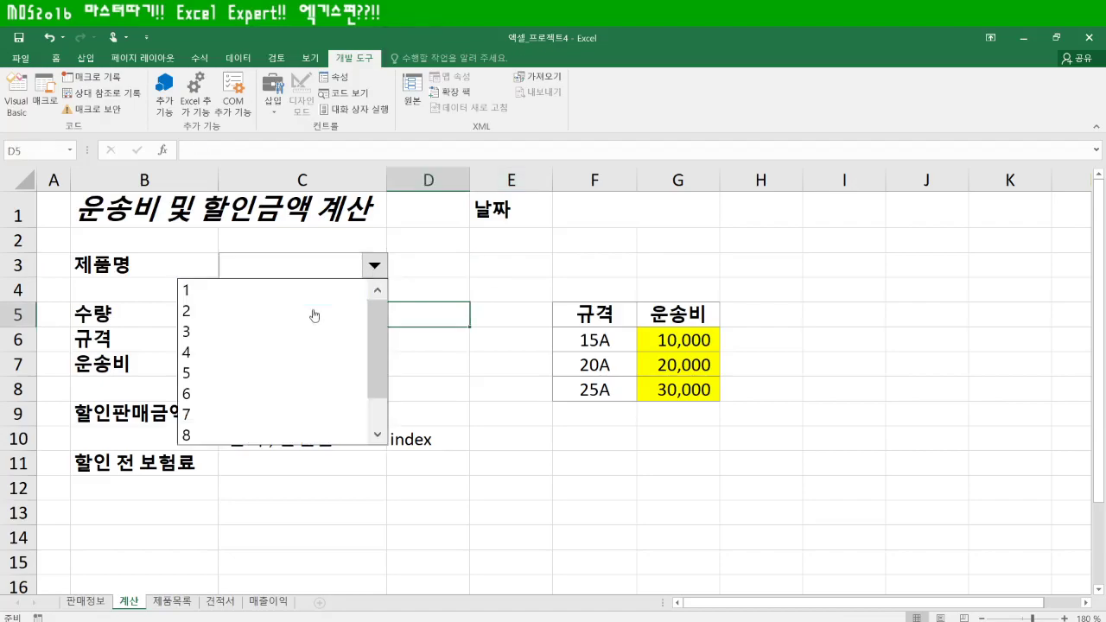
click(272, 359)
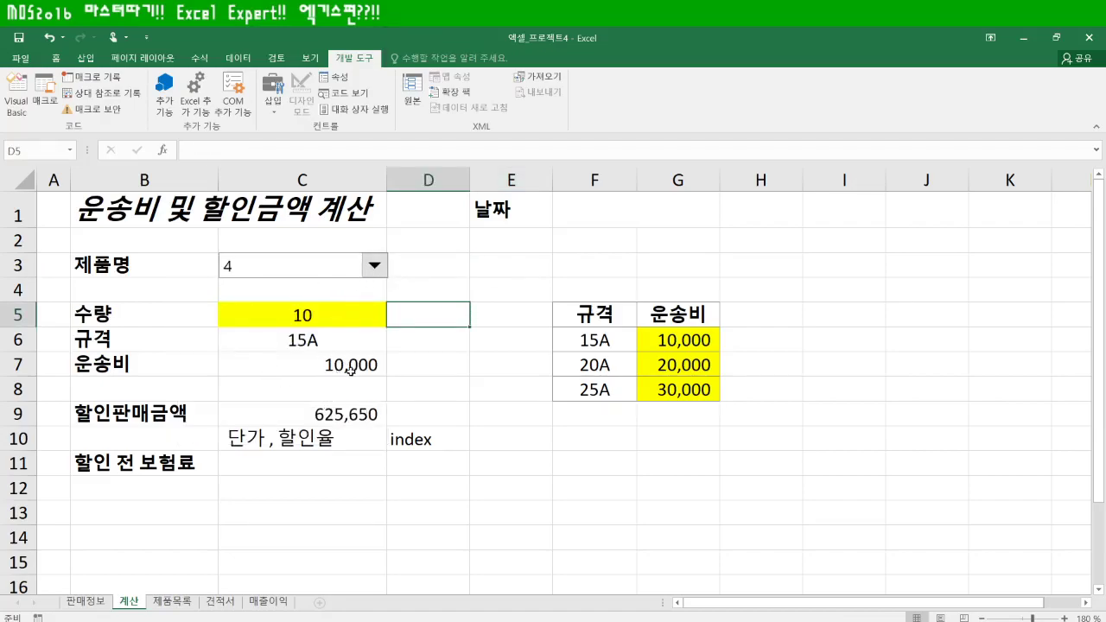
Step: Choose product number 8 in the 제품명 combo box and shift the box sideways to uncover part of cell C3
click(375, 269)
click(316, 390)
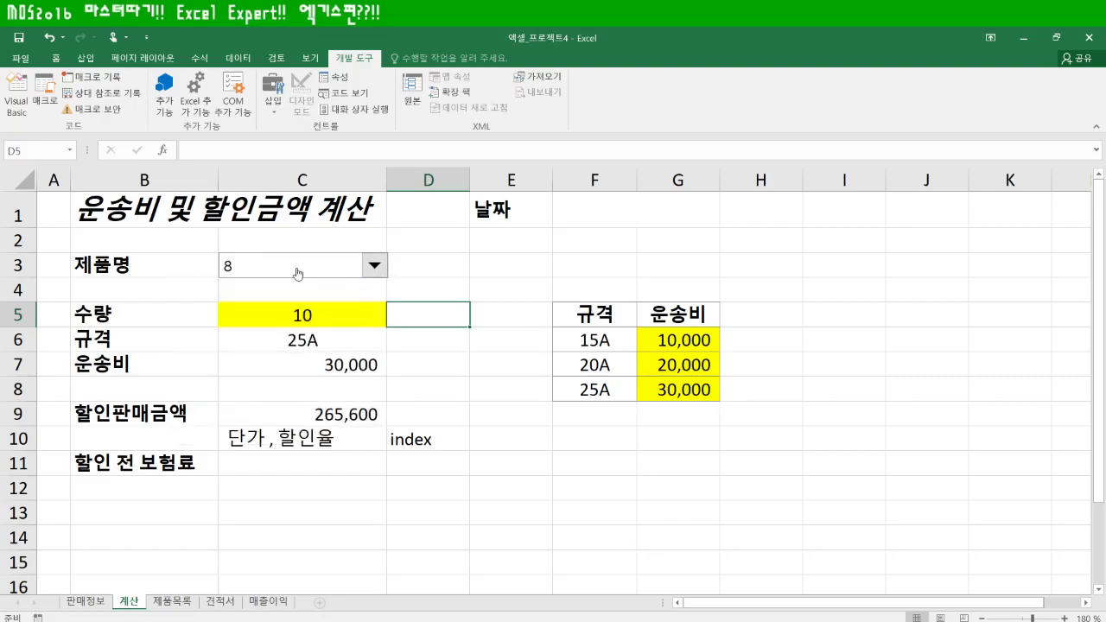
right_click(316, 255)
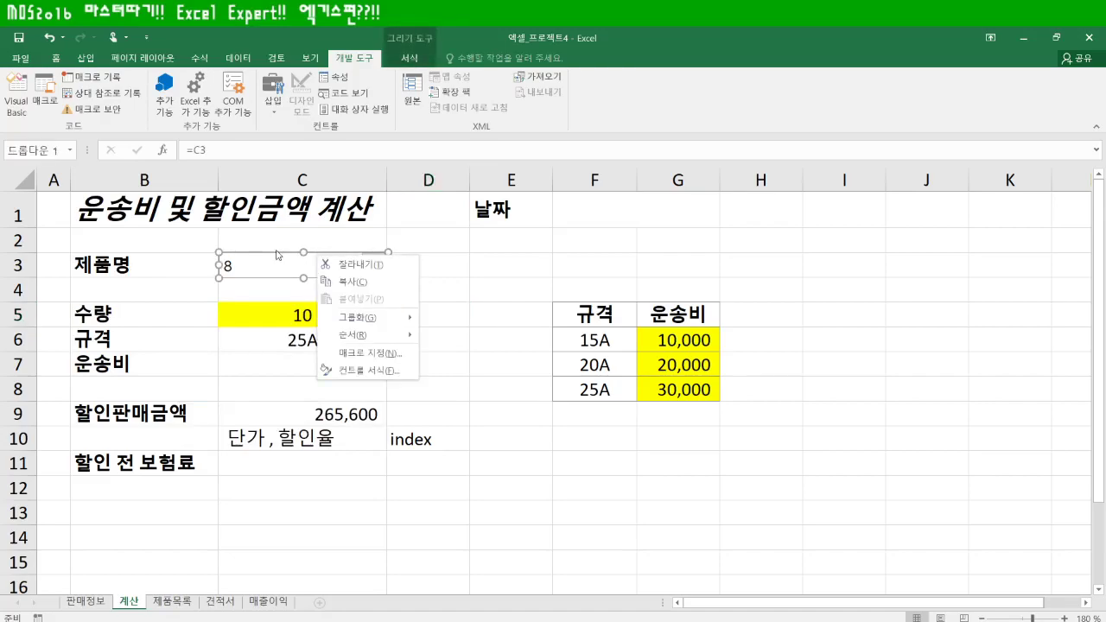
key(Escape)
drag(337, 256, 540, 249)
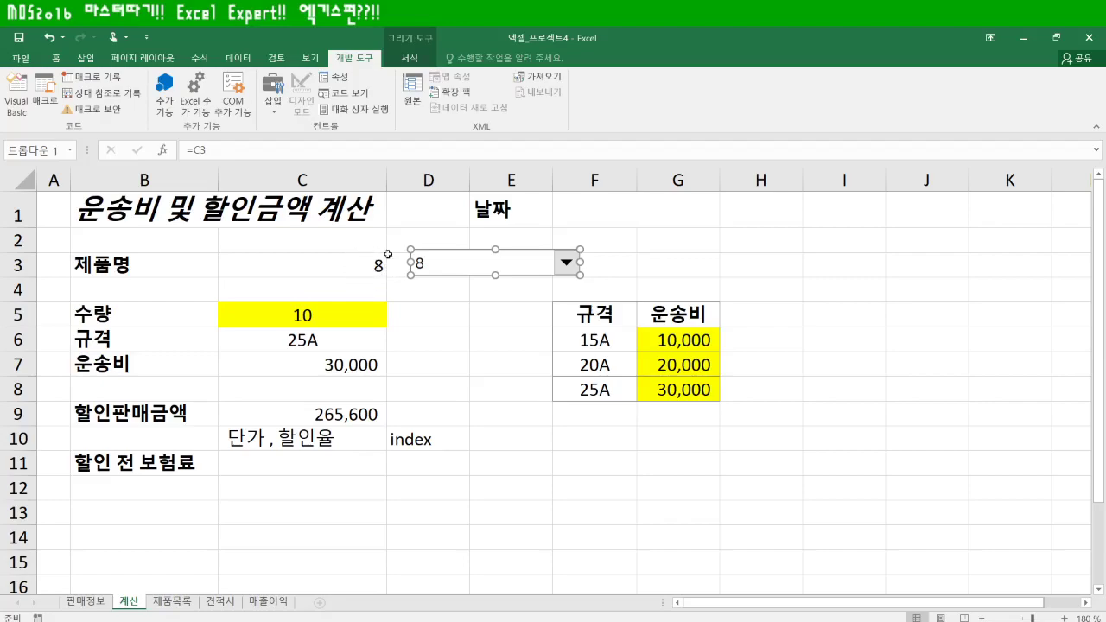
drag(455, 273, 262, 273)
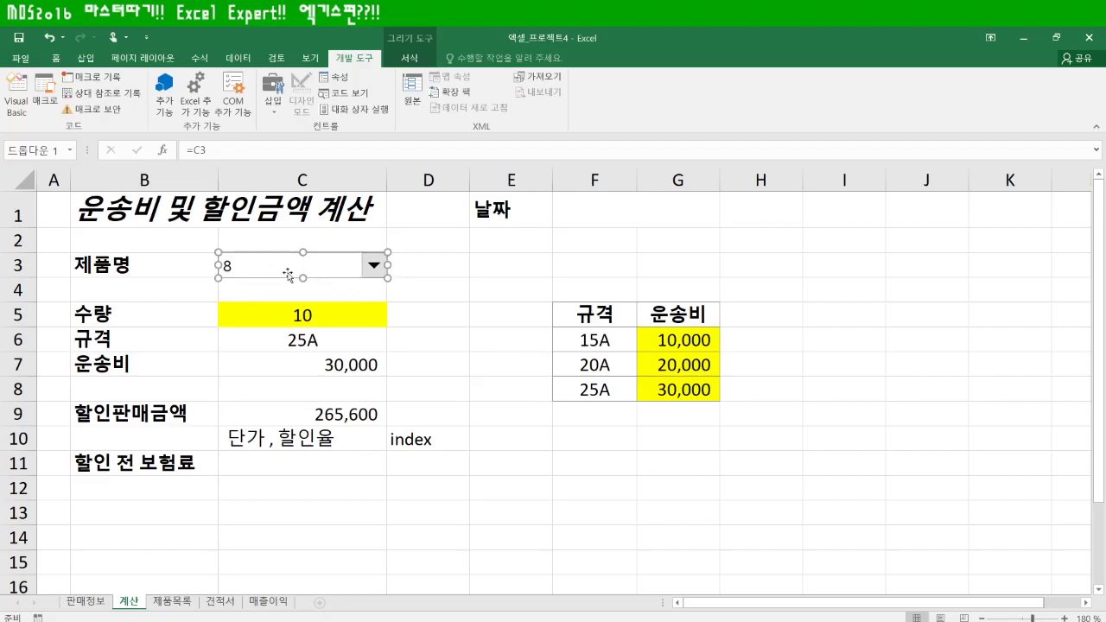
drag(290, 270, 335, 268)
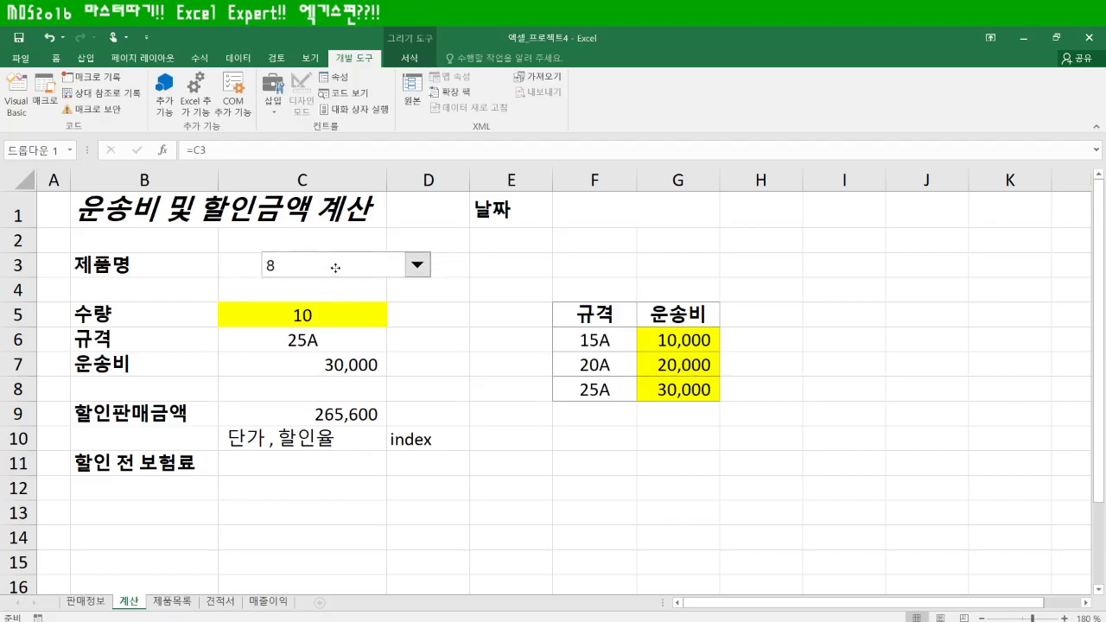
Step: Begin the 할인 전 보험료 formula in C11 with INDEX, using 제품목록!D3:D12 as the array and 계산!C3 as the row number
click(274, 465)
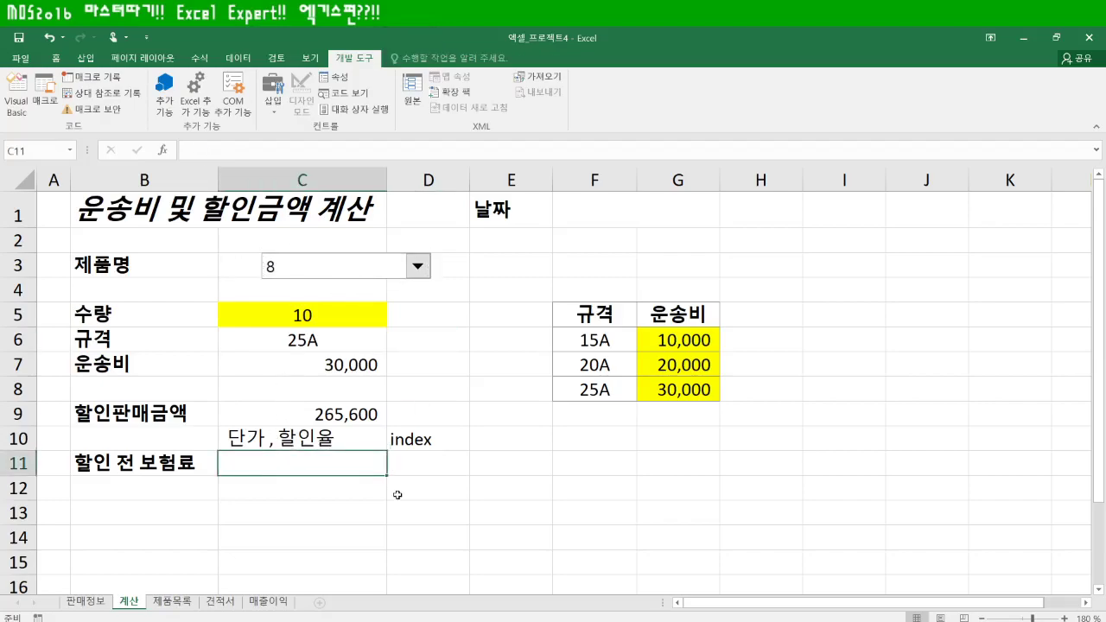
text(=)
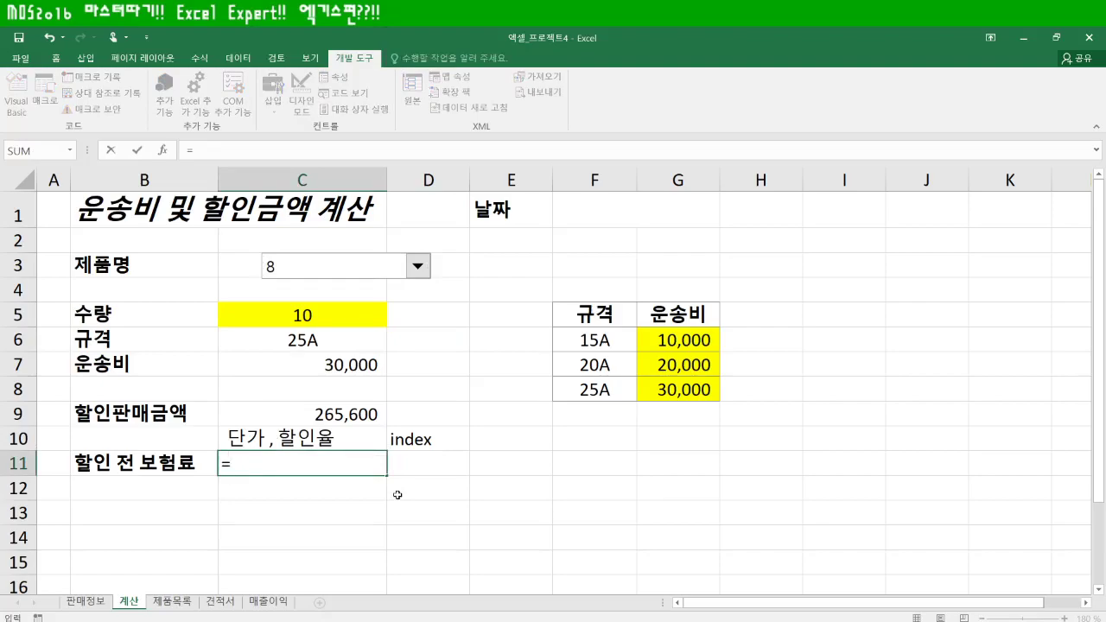
text(inde)
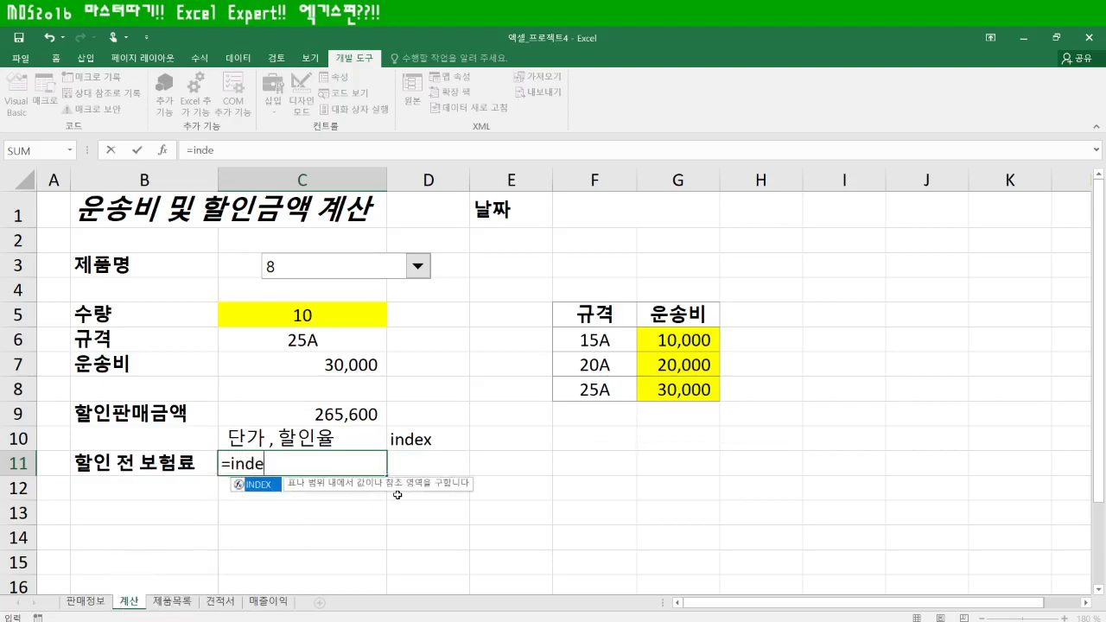
key(Tab)
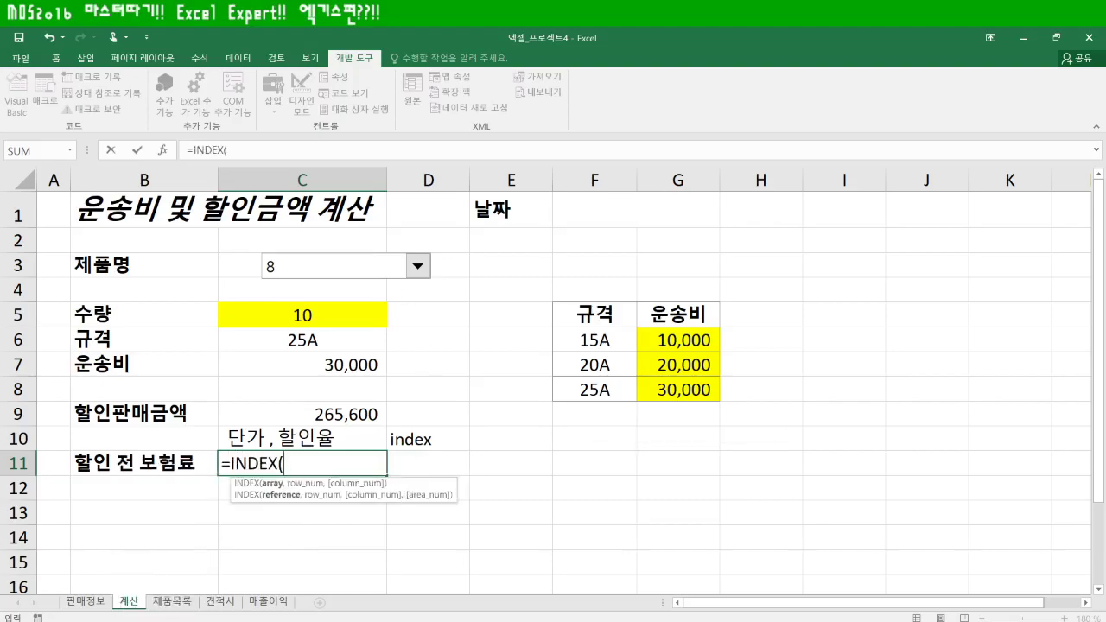
click(171, 602)
click(451, 260)
drag(450, 260, 442, 495)
text(,)
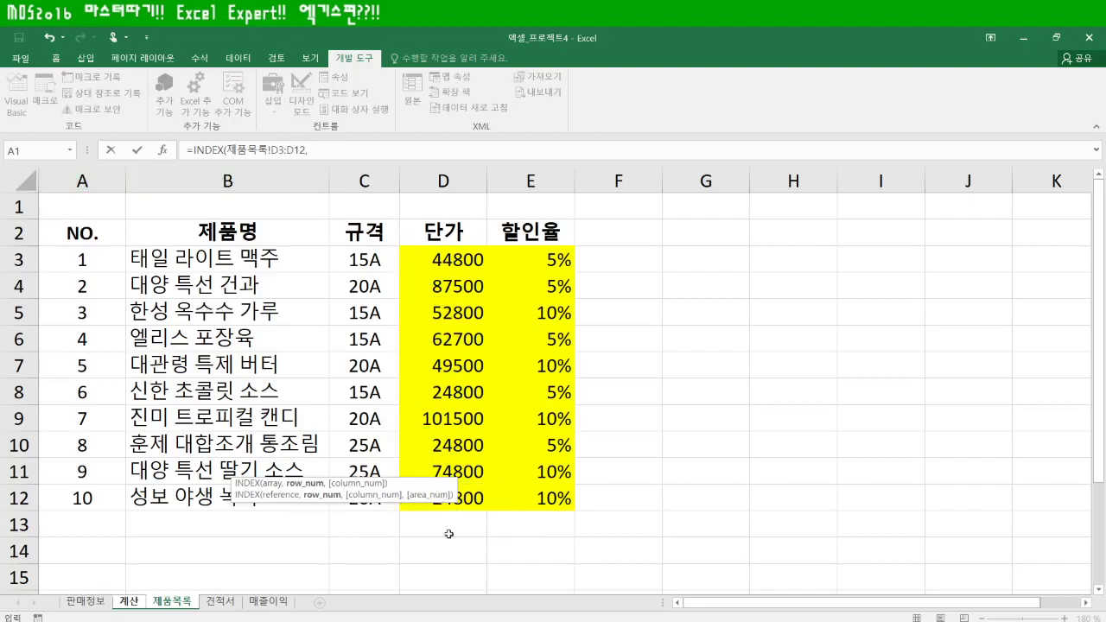
click(128, 602)
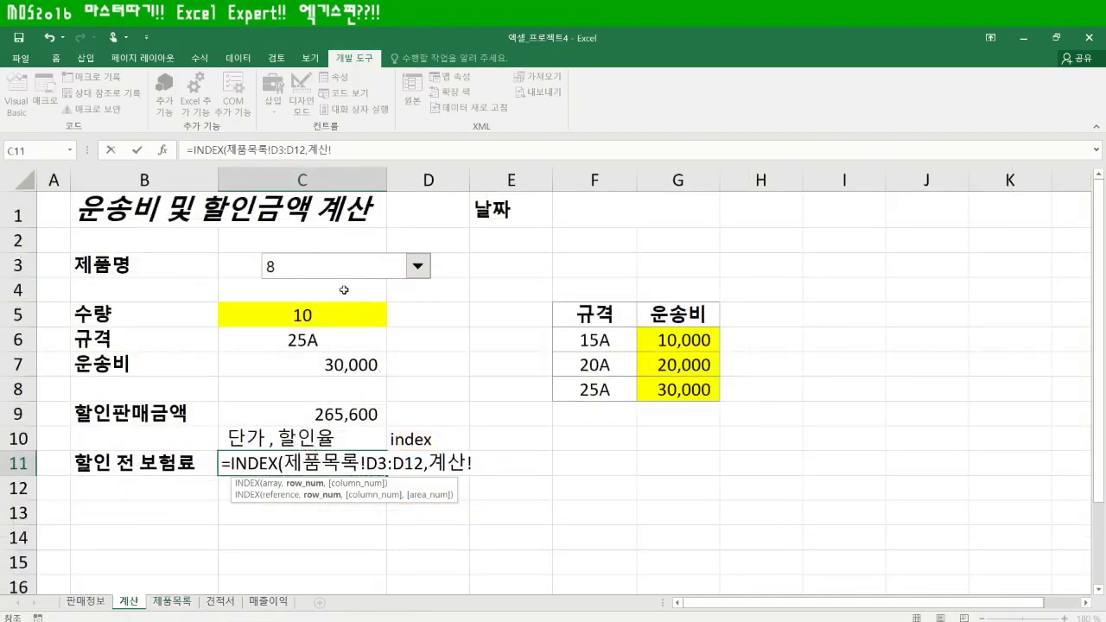
click(233, 264)
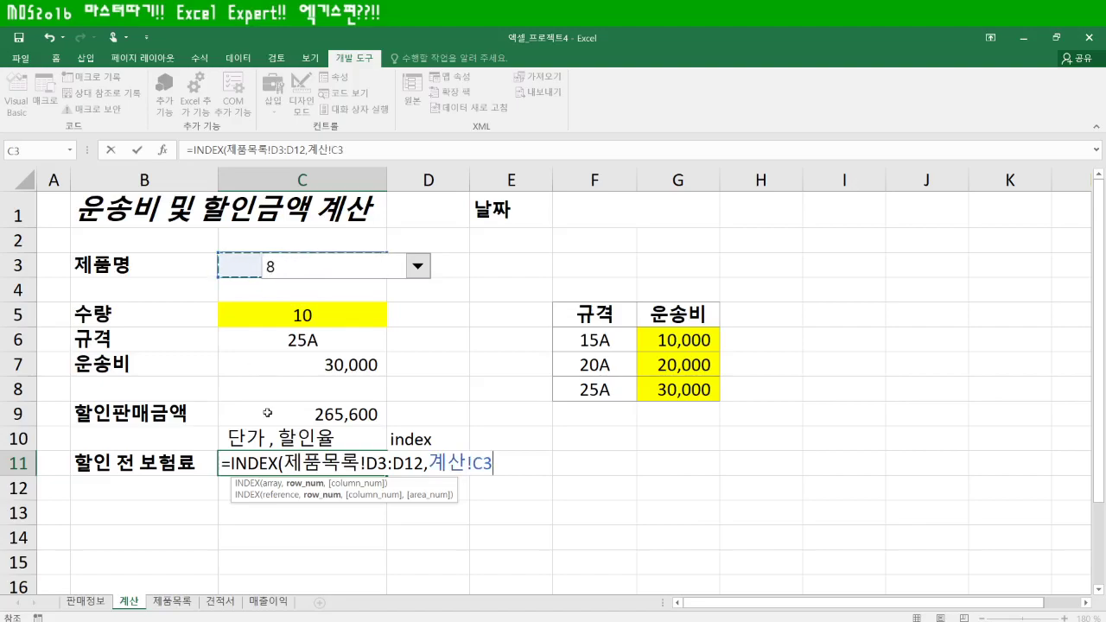
Step: Multiply the C11 formula's first term by INDEX(제품목록!E3:E12,계산!C3) and complete the formula
text()*in)
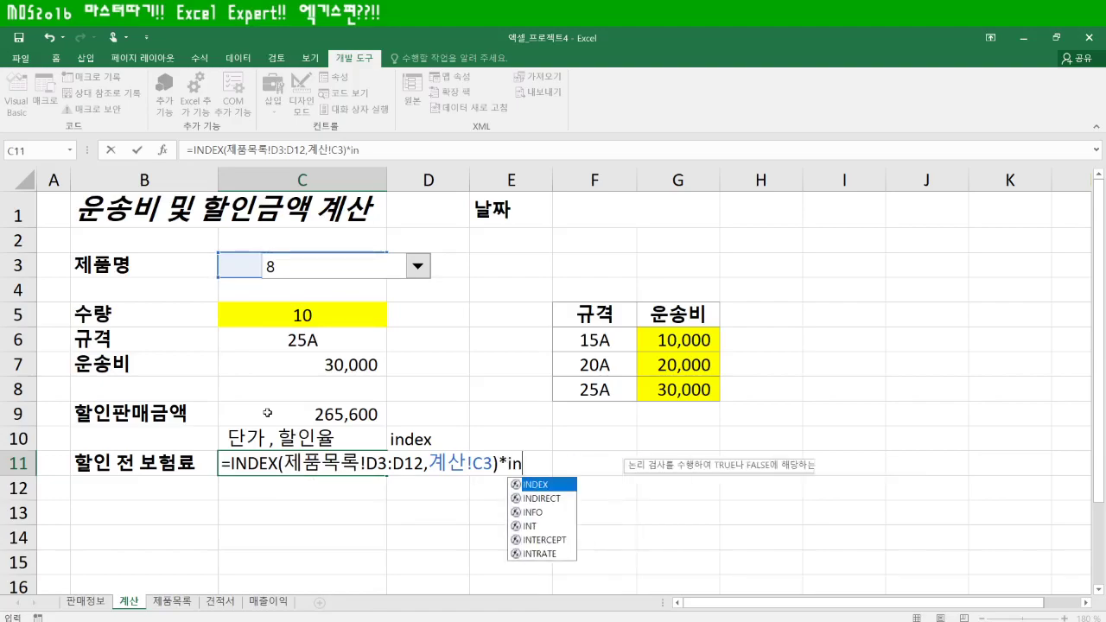
key(Tab)
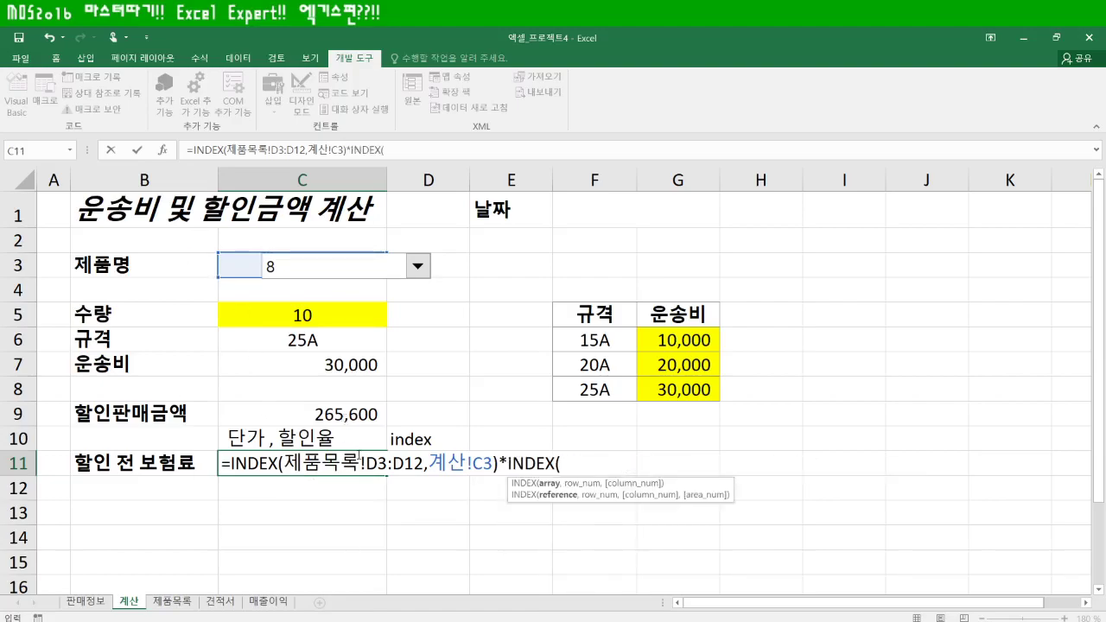
click(182, 602)
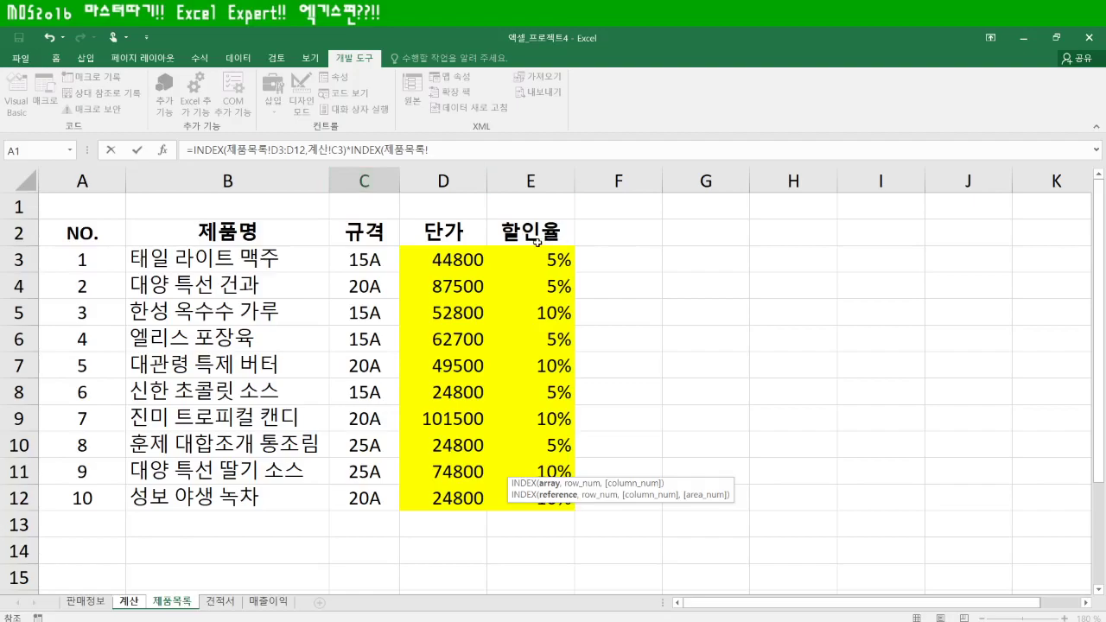
drag(532, 256, 524, 482)
text(,)
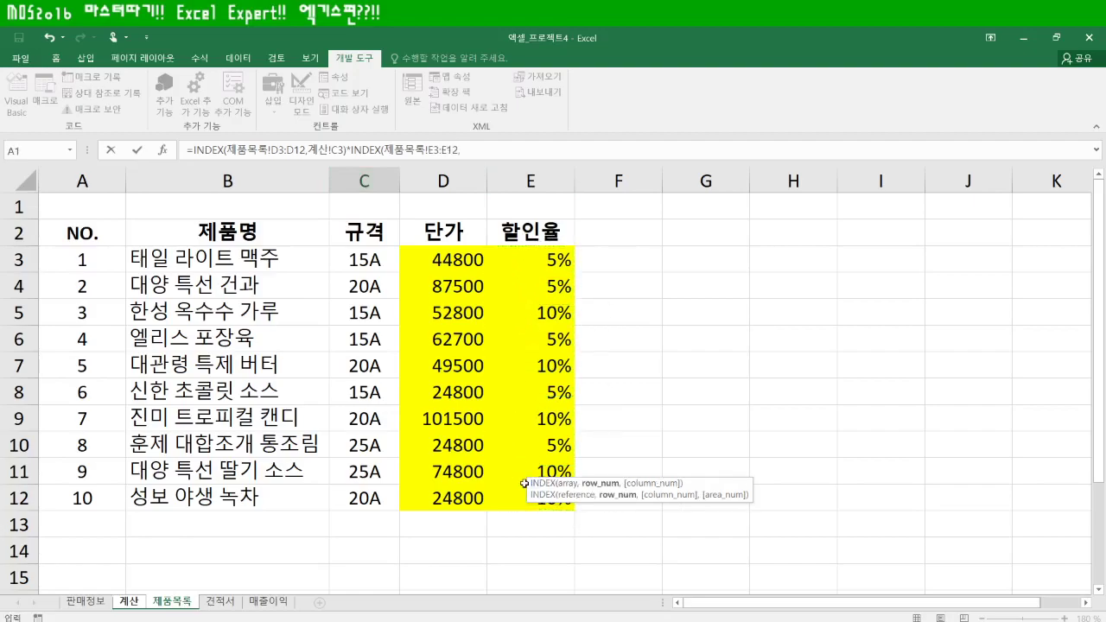
click(129, 601)
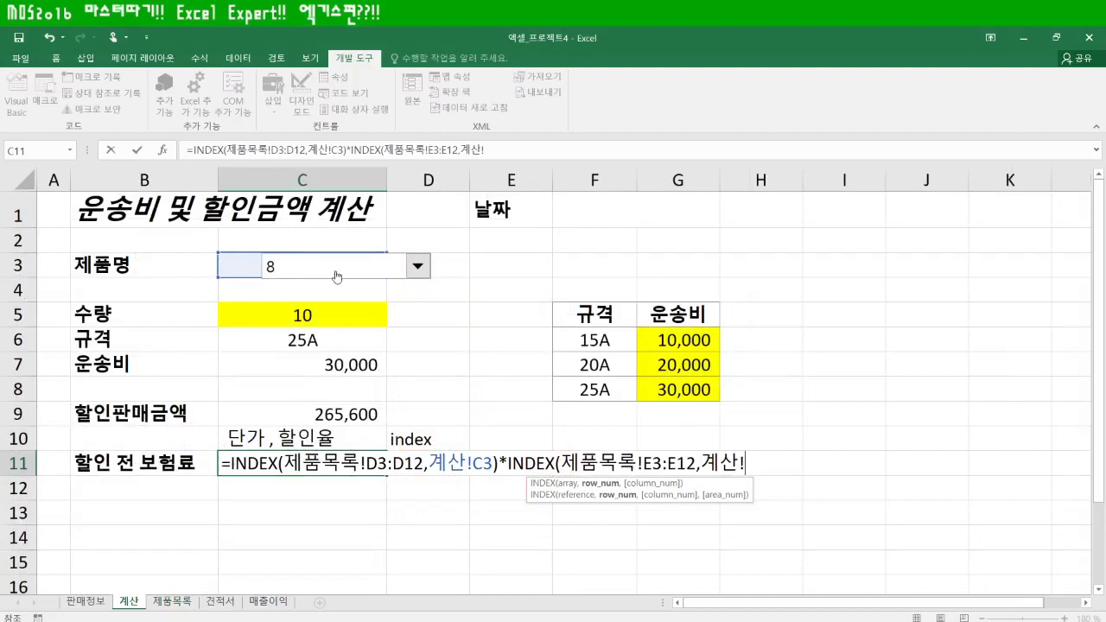
click(237, 264)
text())
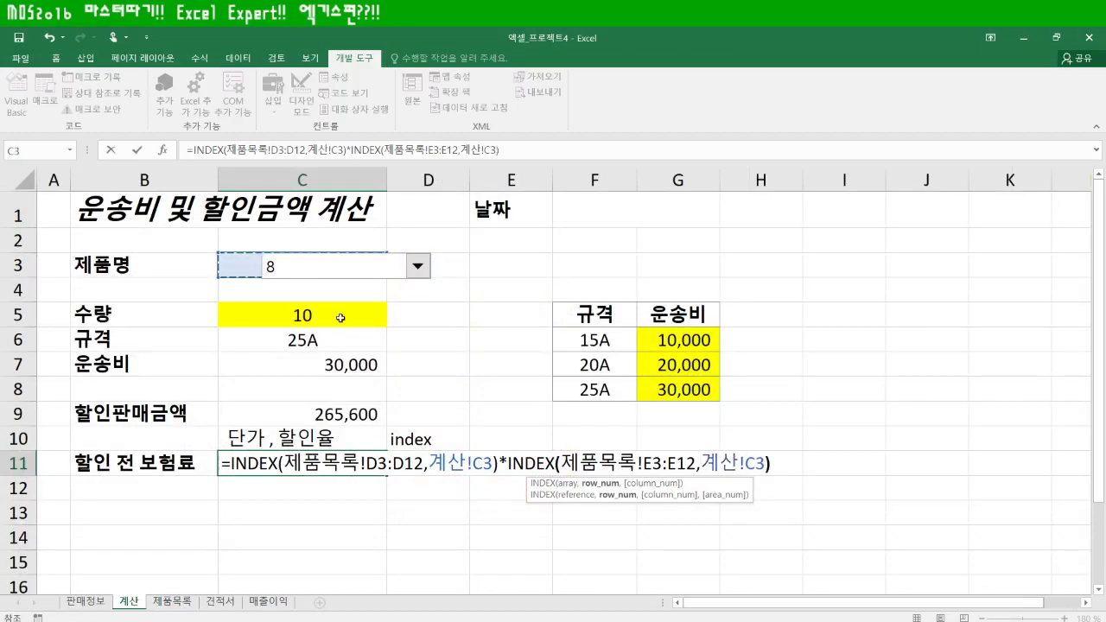
key(Return)
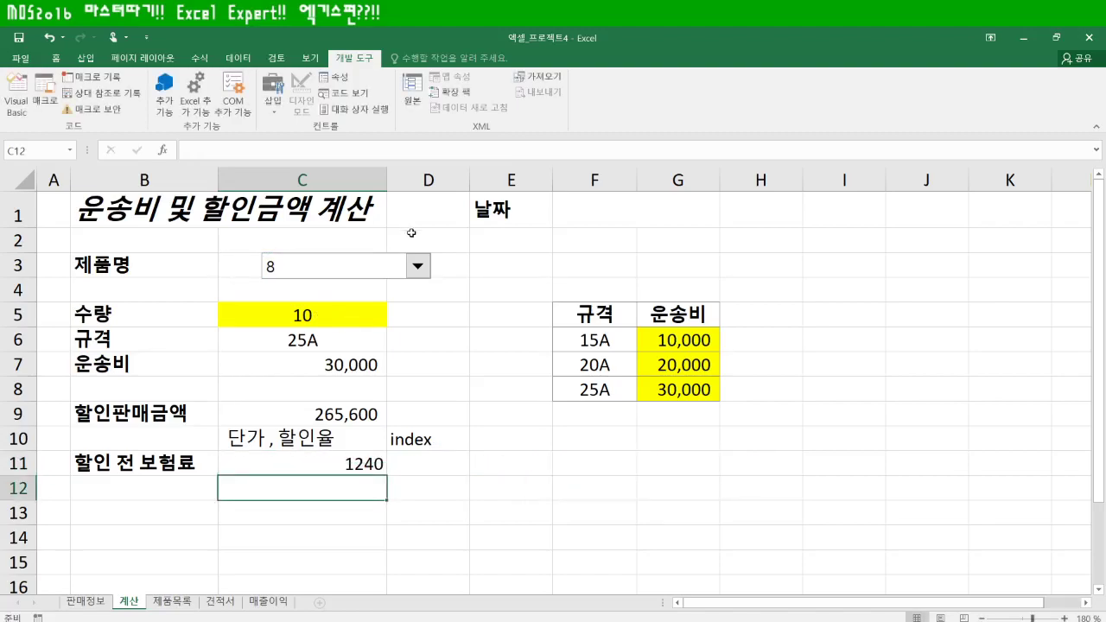
Step: Test the formulas by choosing product numbers 5, 8 and finally 4 in the combo box
click(419, 268)
click(333, 327)
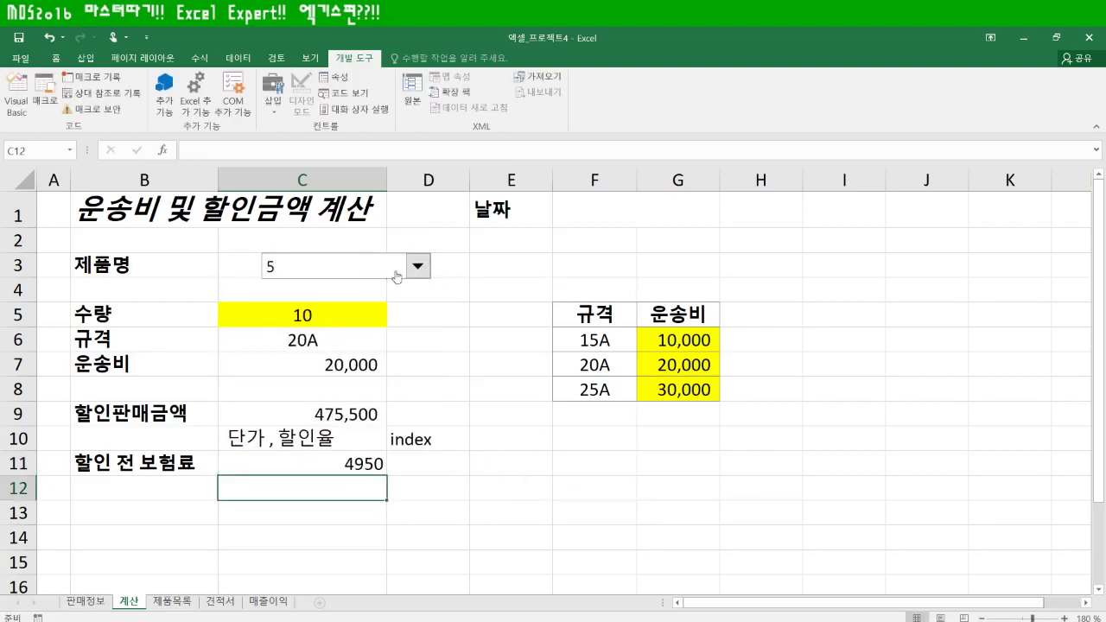
click(421, 267)
click(318, 397)
click(423, 273)
click(292, 311)
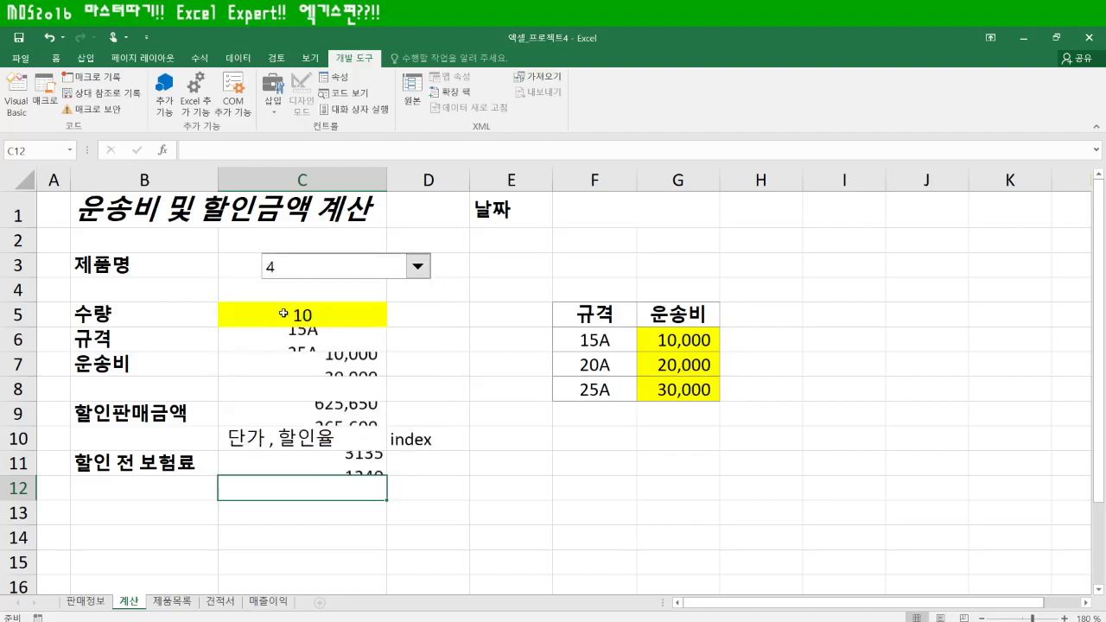
Step: Move the combo box back so that it covers the 제품명 cell C3, and deselect it
right_click(377, 274)
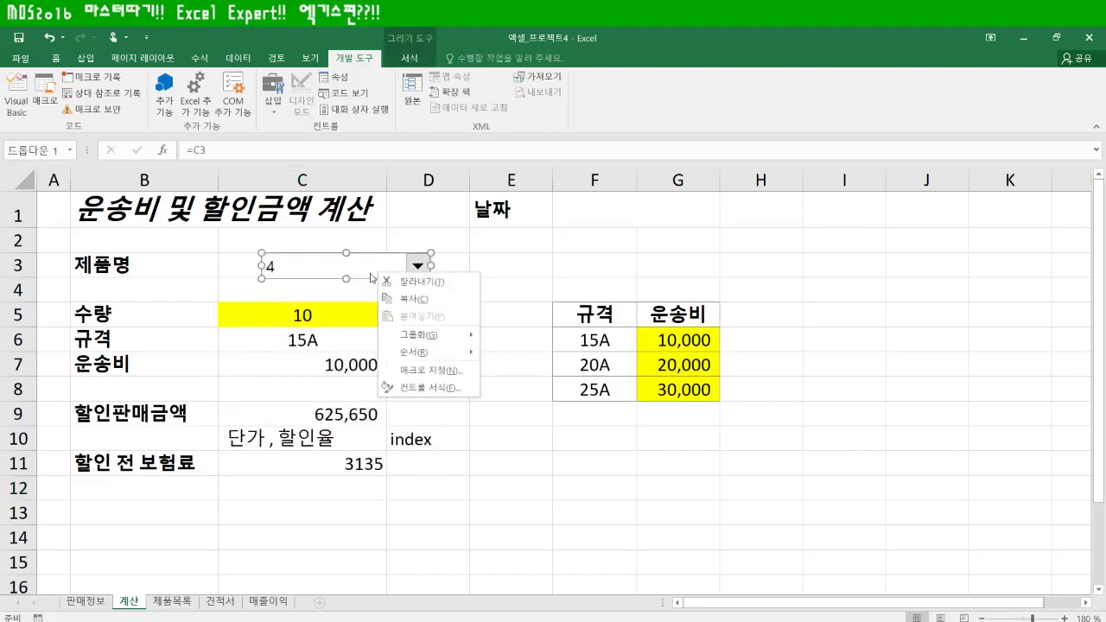
key(Escape)
drag(331, 277, 361, 271)
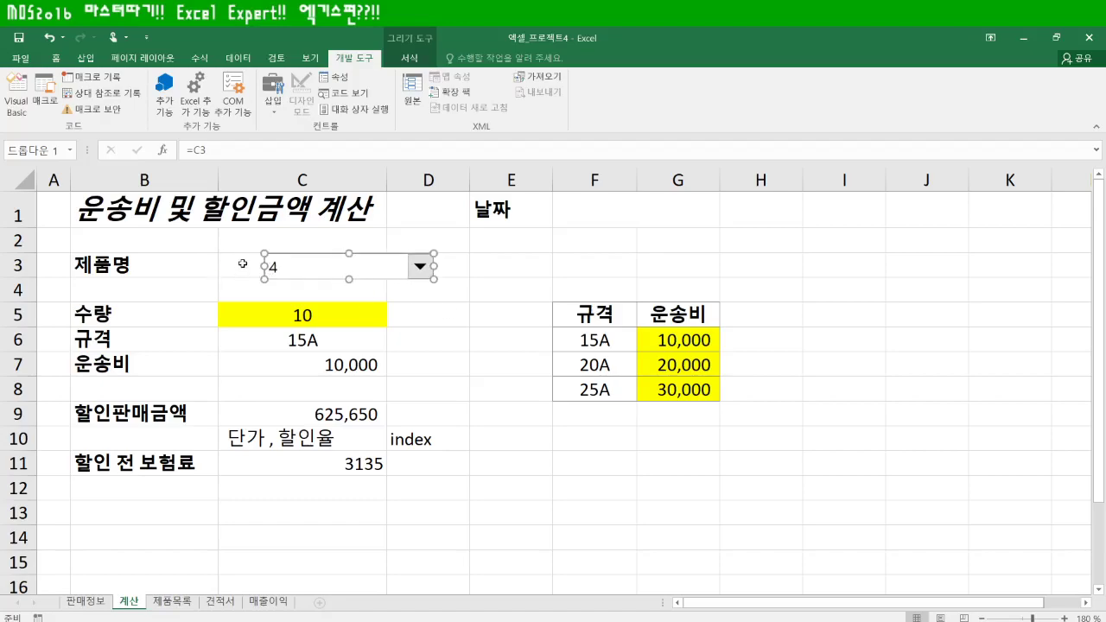
click(337, 464)
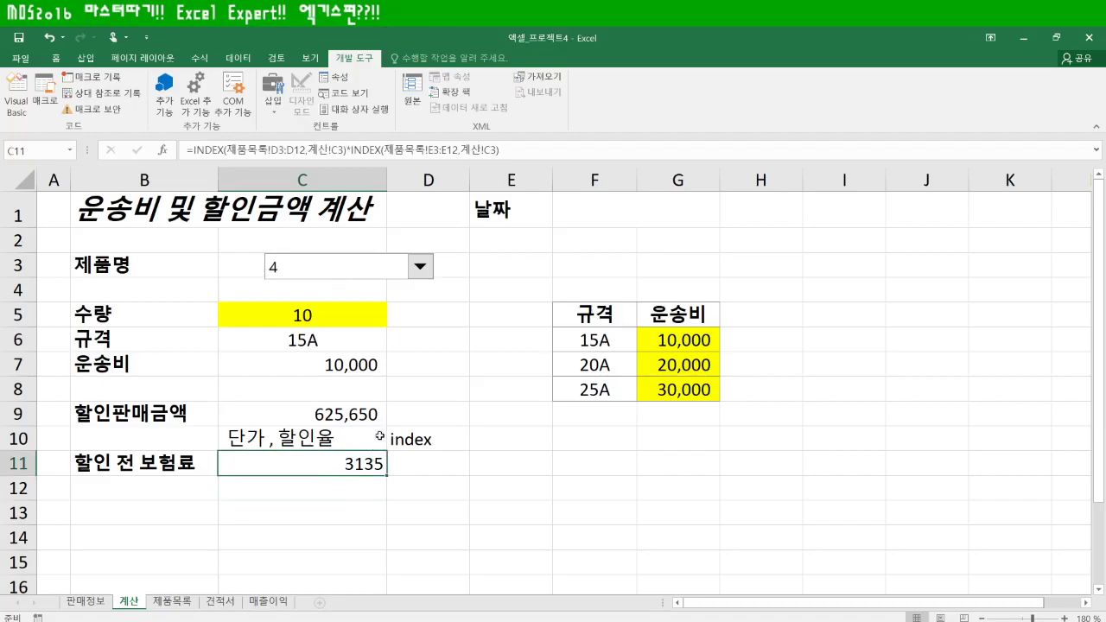
right_click(333, 272)
key(Escape)
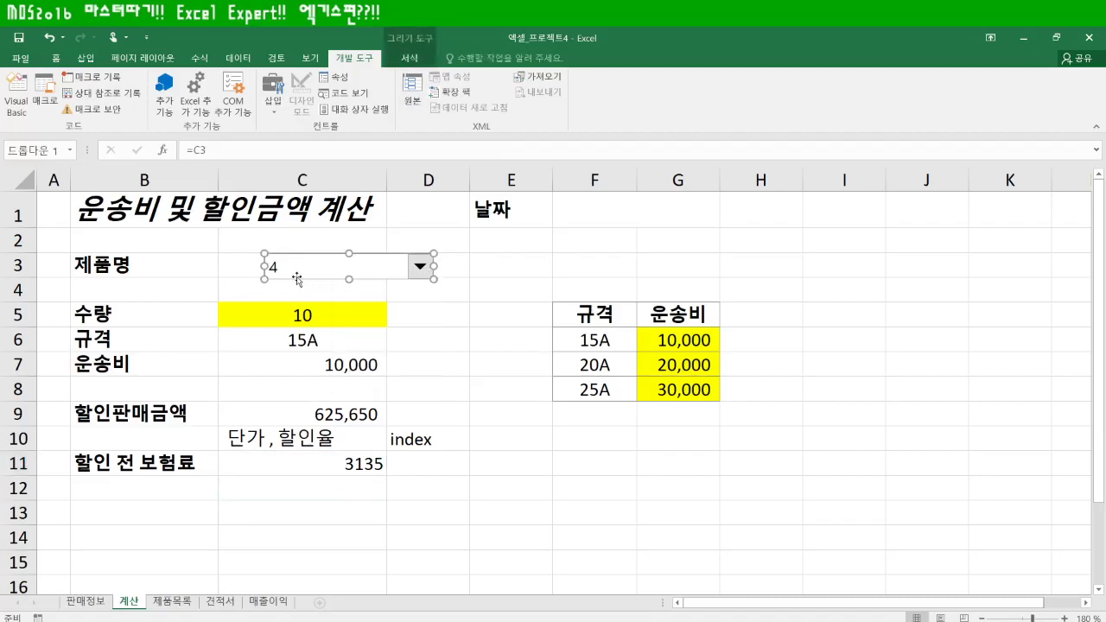
drag(299, 278, 256, 279)
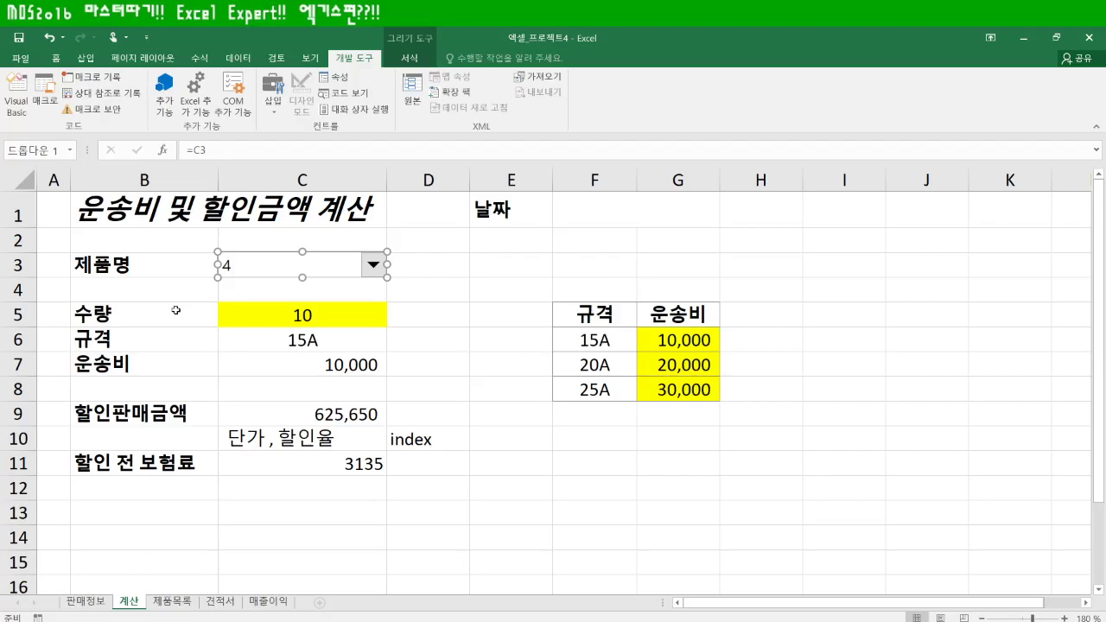
click(510, 397)
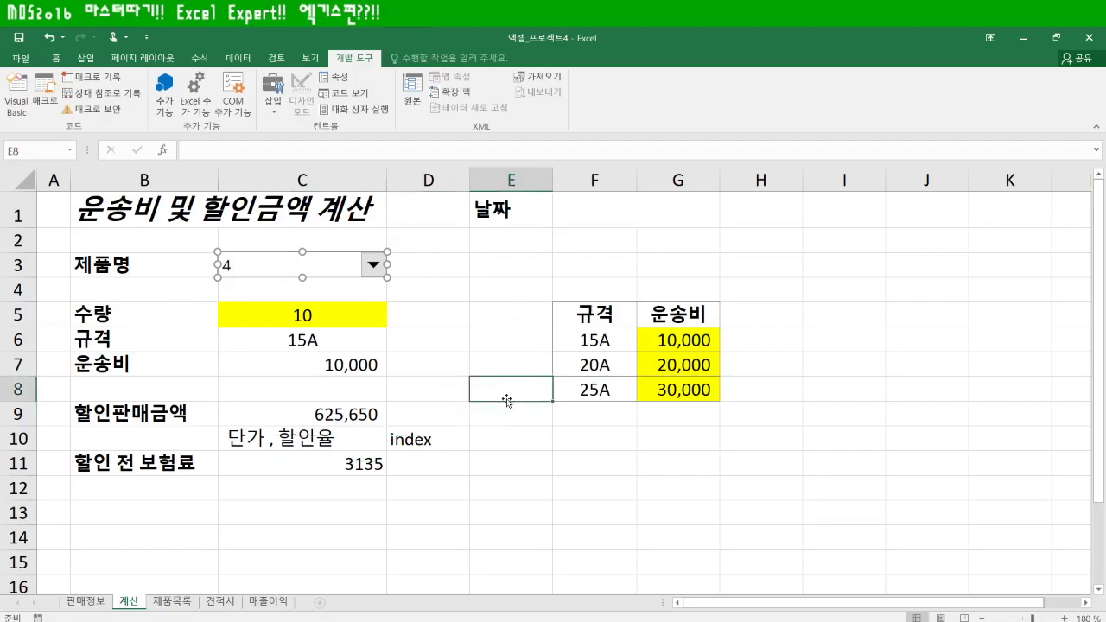
Step: Examine the workbook structure and window protection options, including the optional password, and close the dialog without applying protection
click(277, 58)
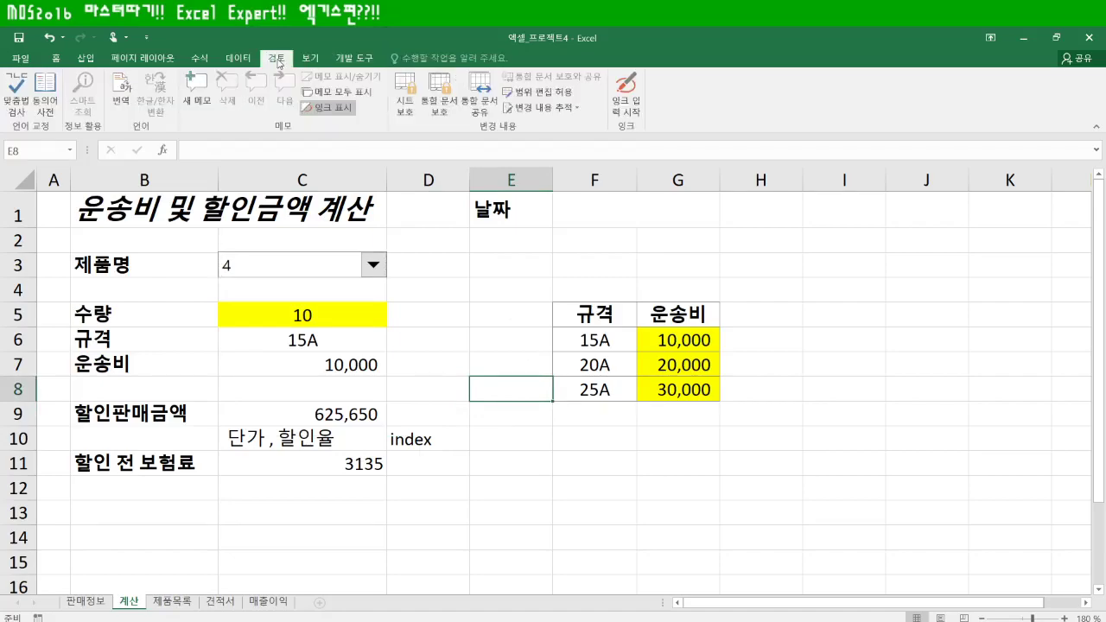
click(438, 97)
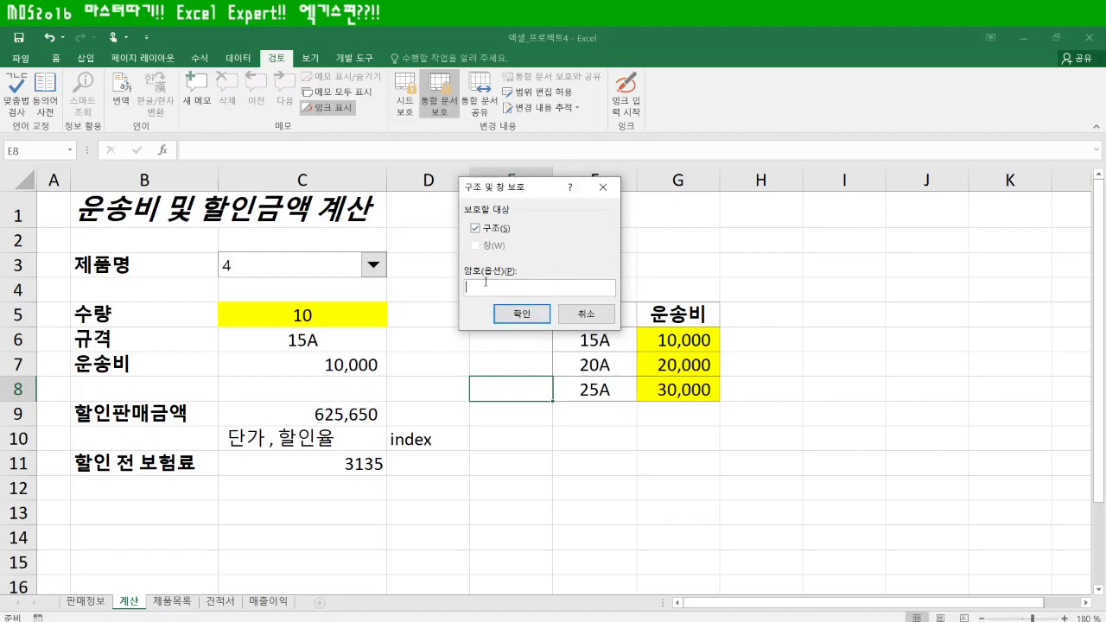
drag(513, 186, 351, 235)
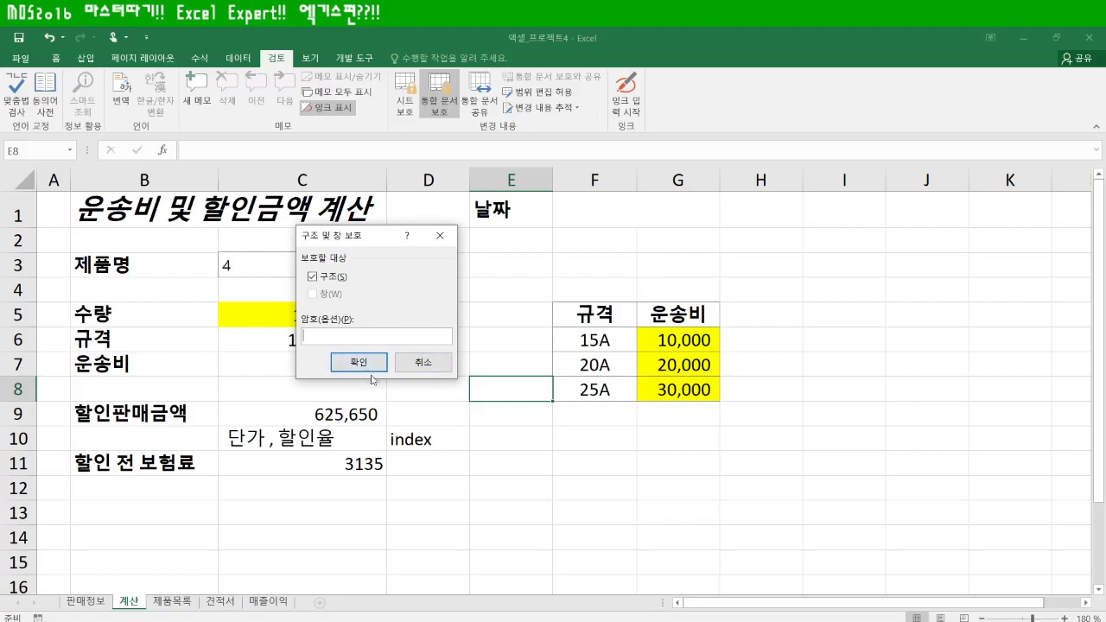
click(440, 238)
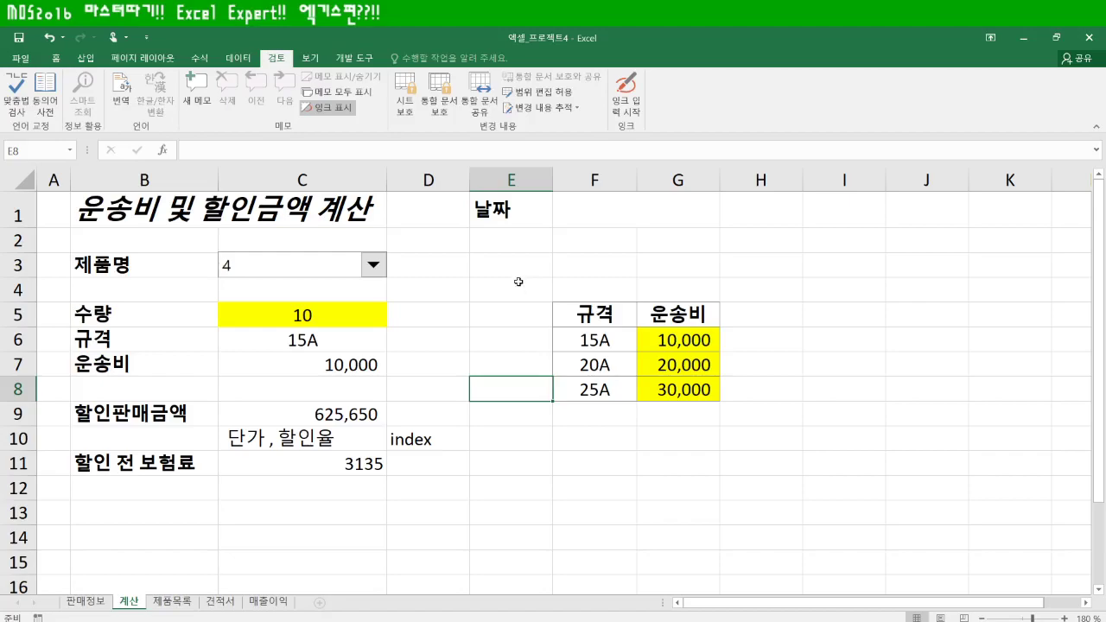
Step: Examine the macro security options under 매크로 설정 in the Trust Center and cancel the dialog
click(354, 58)
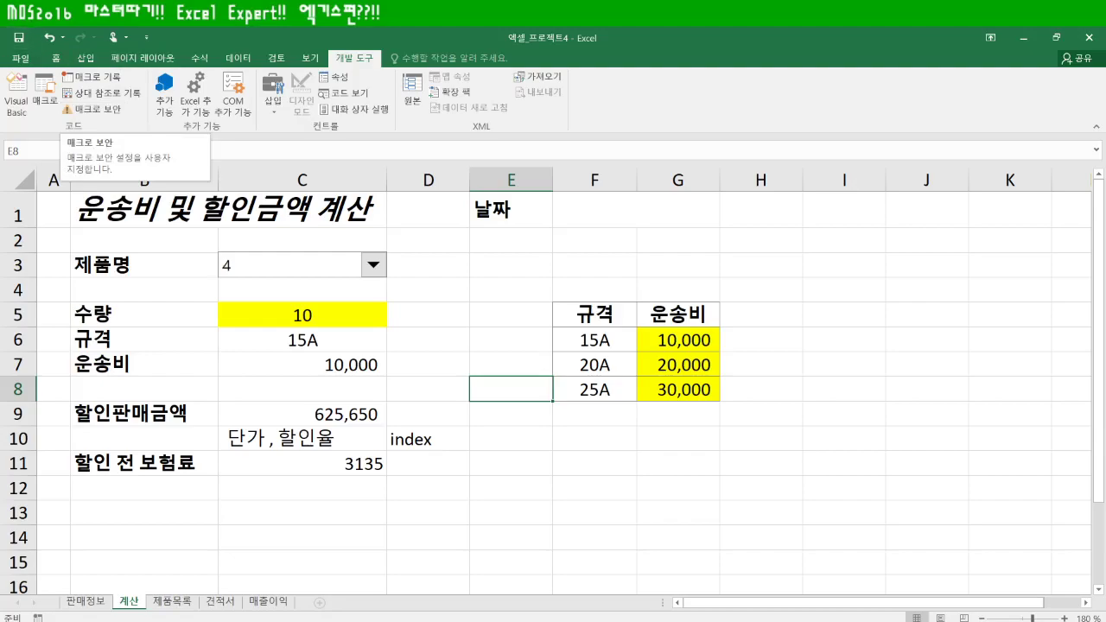
click(95, 110)
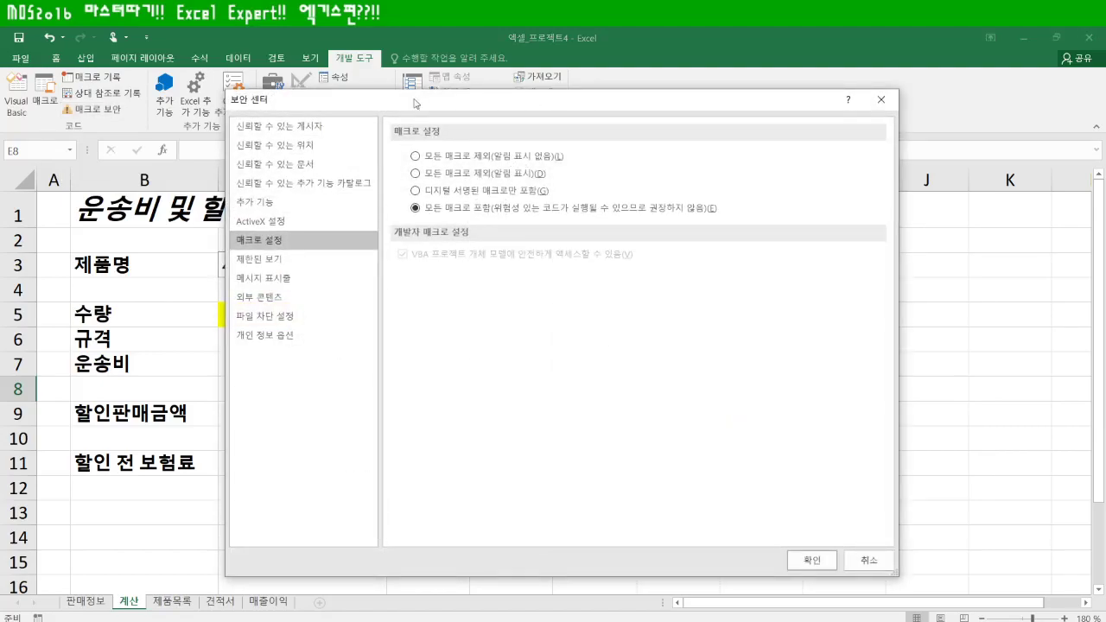
drag(421, 104, 369, 83)
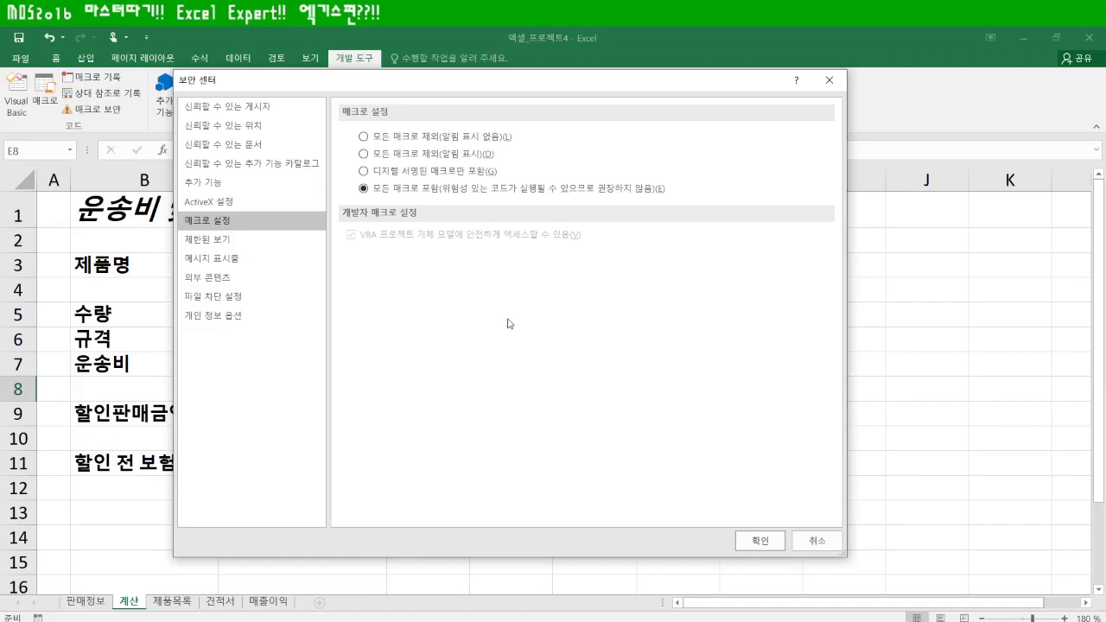
click(815, 541)
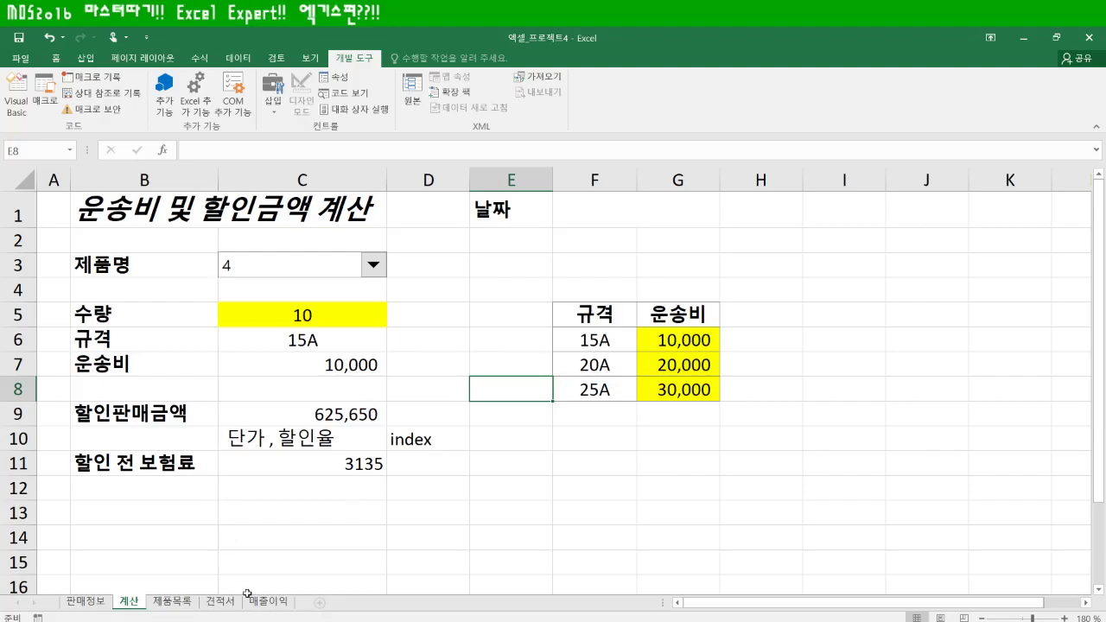
Step: Add cell F9 of the 견적서 sheet, the first 단가 formula, to the Watch Window and close the window
click(218, 603)
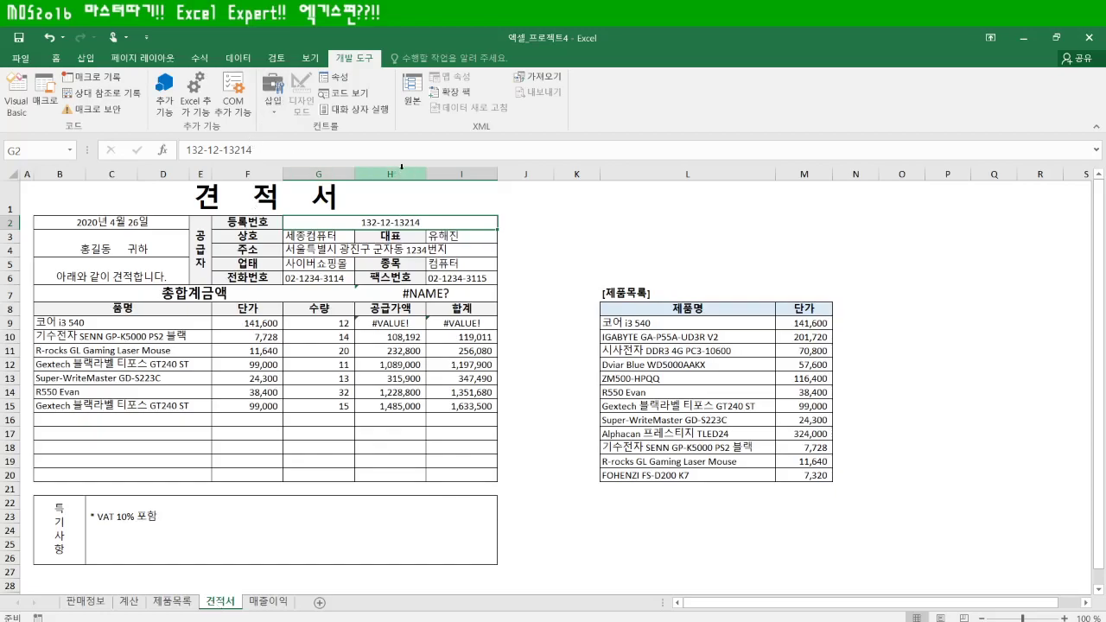
click(243, 325)
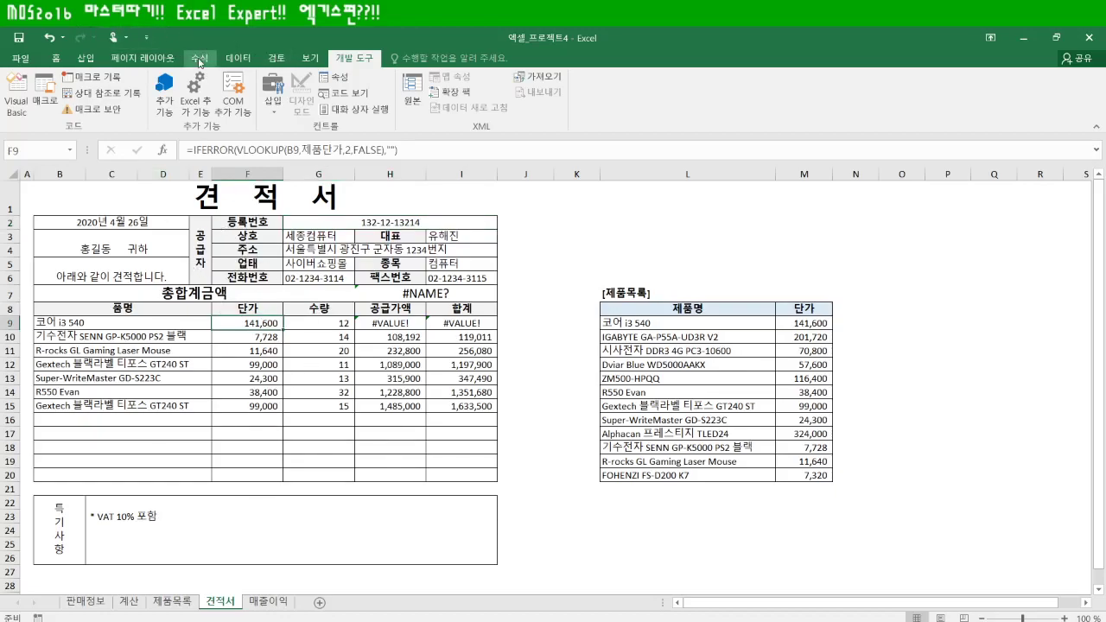
click(200, 58)
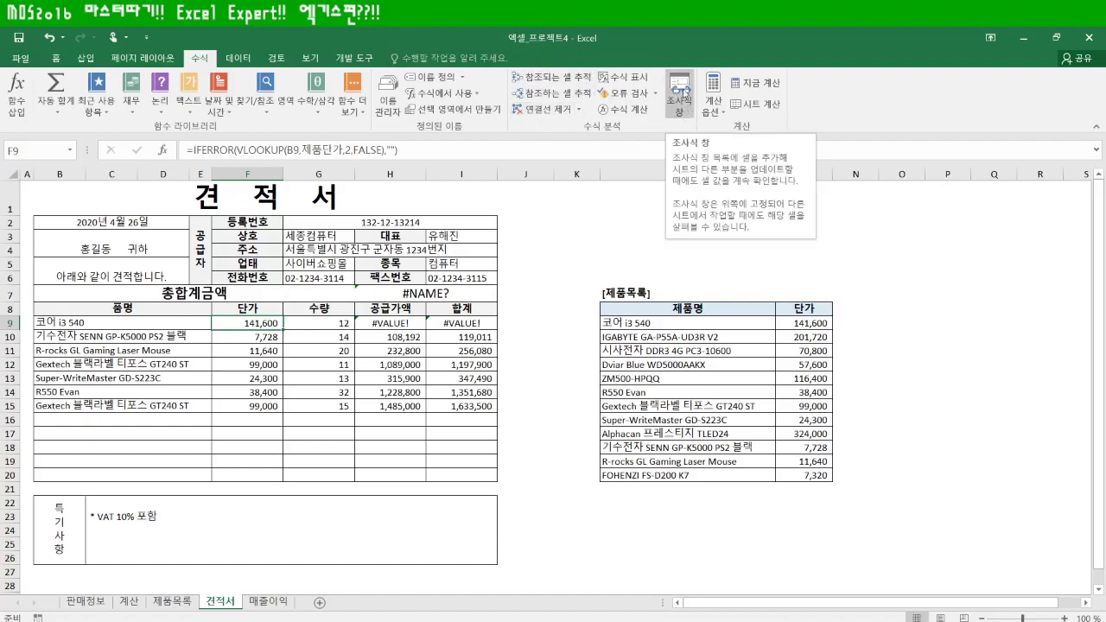
click(679, 91)
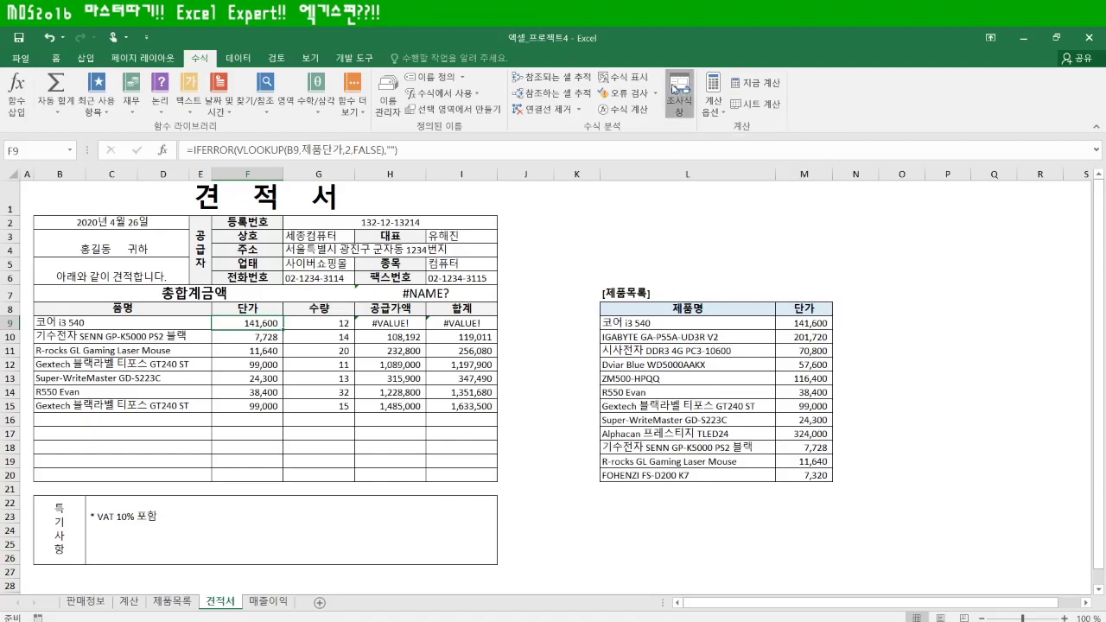
drag(510, 210, 551, 163)
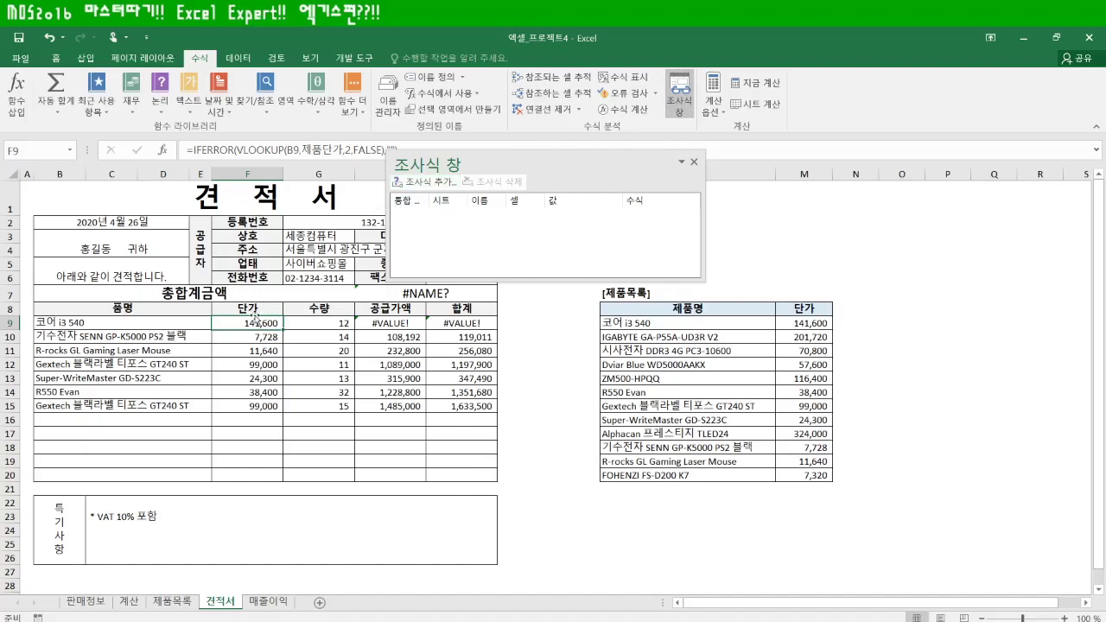
click(425, 181)
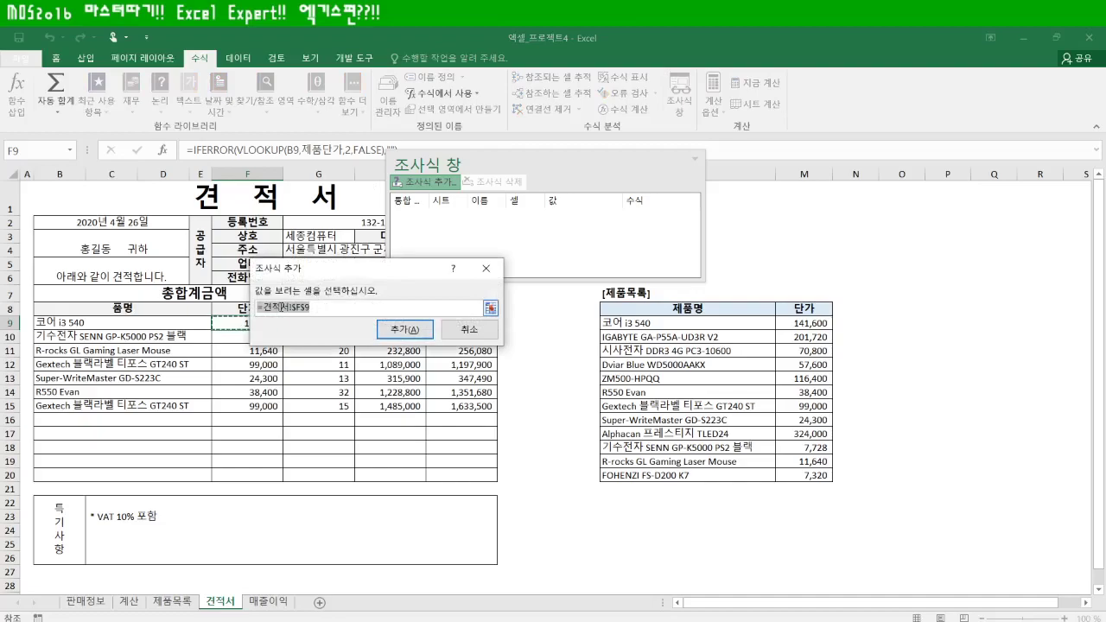
click(403, 329)
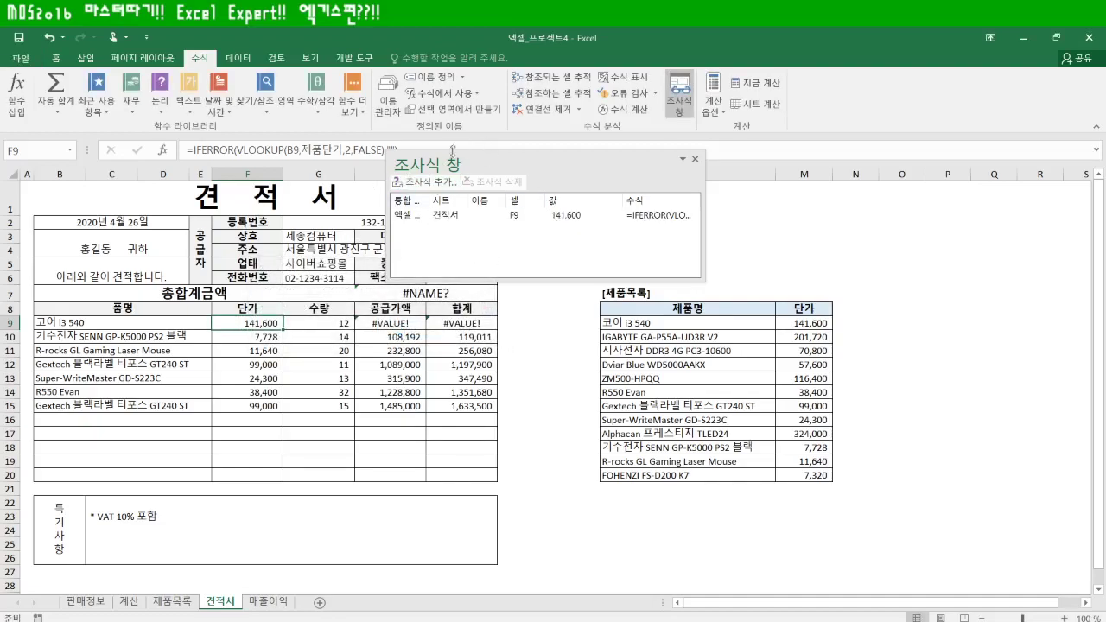
click(696, 160)
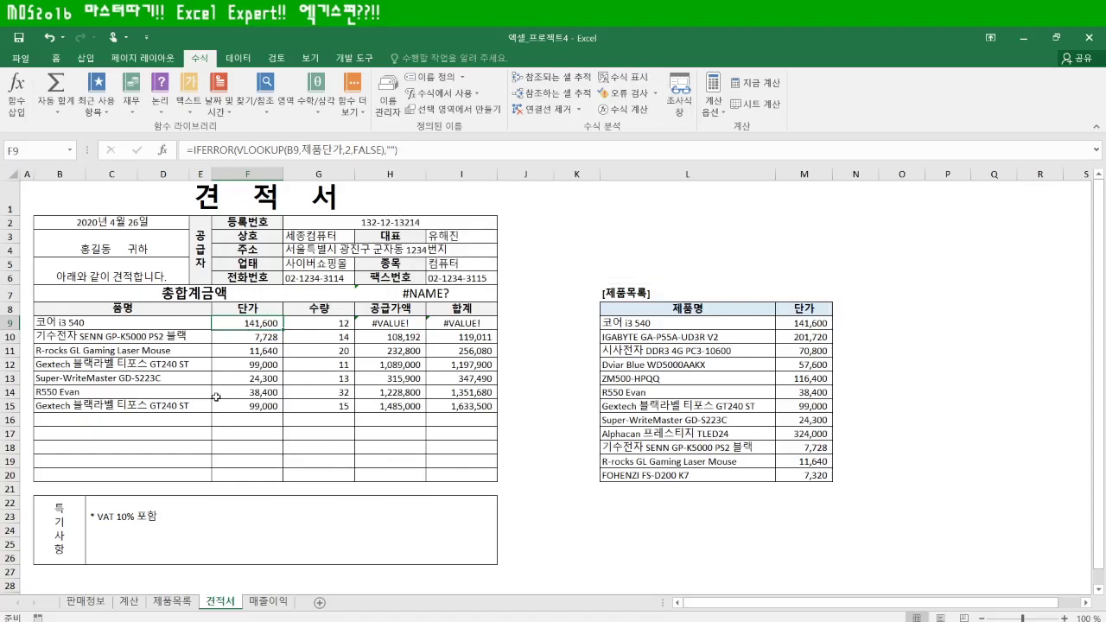
Step: Add cell J5 of the 매출이익 sheet to the Watch Window as a second watch and close the window
click(275, 601)
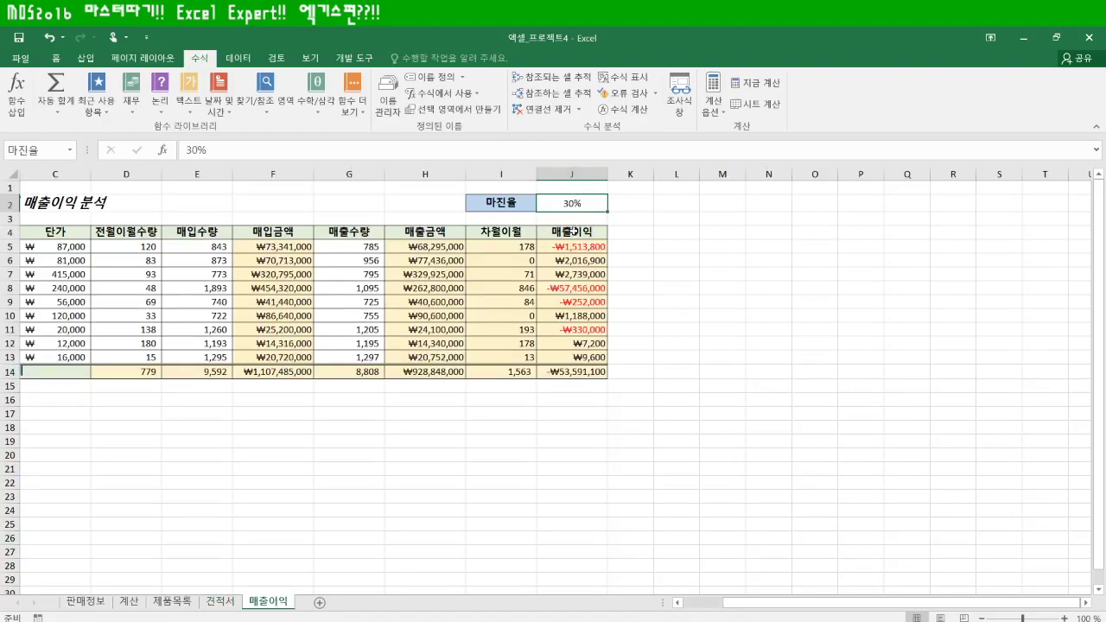
click(572, 247)
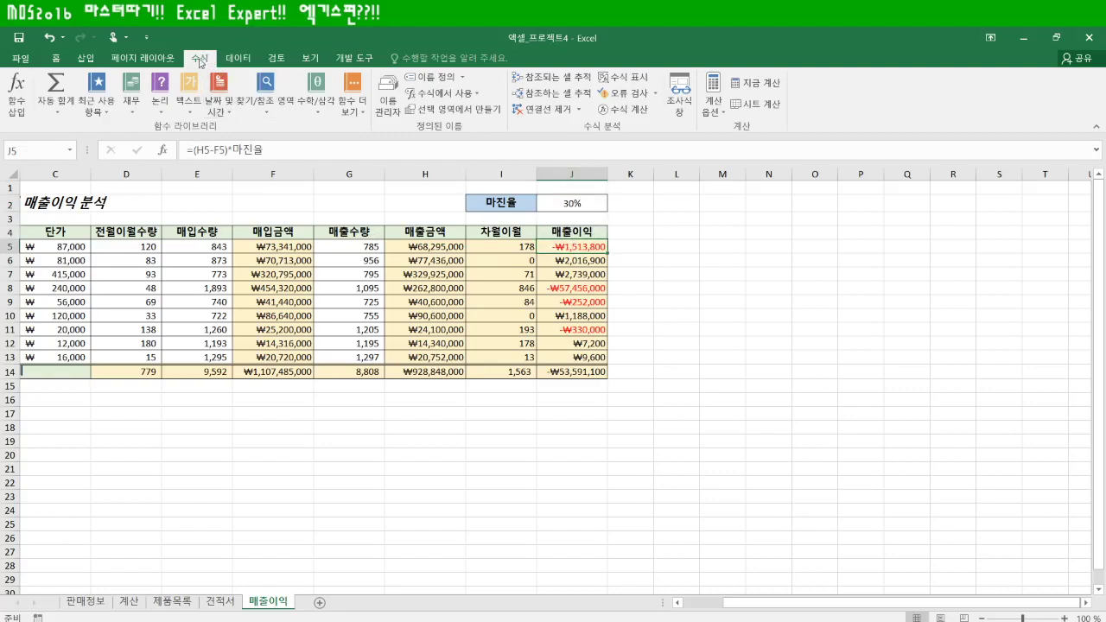
click(680, 88)
click(421, 183)
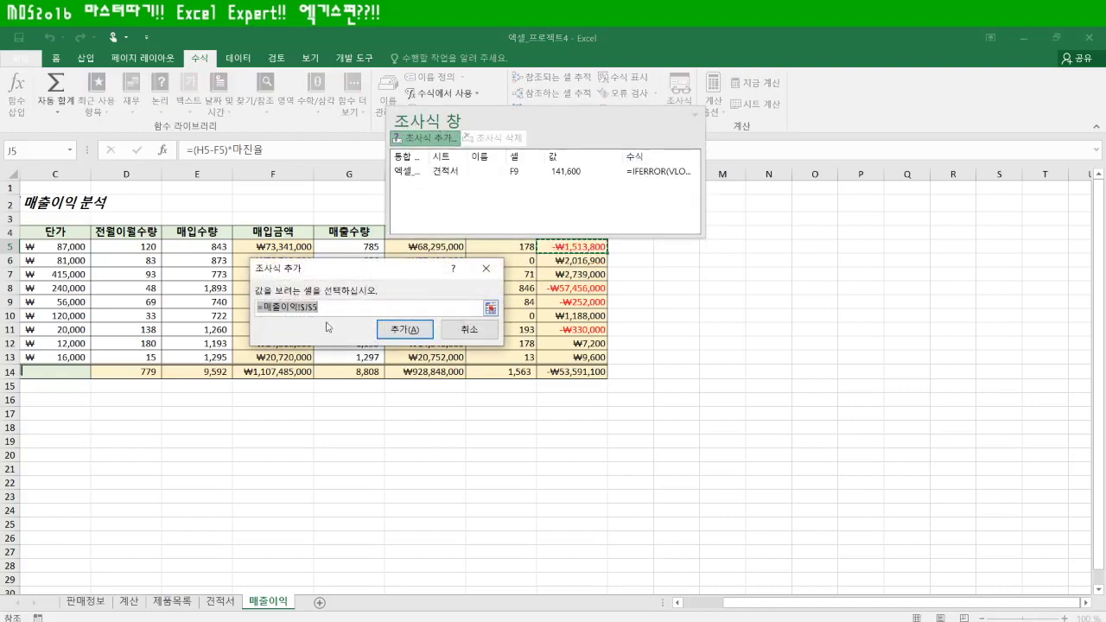
click(395, 329)
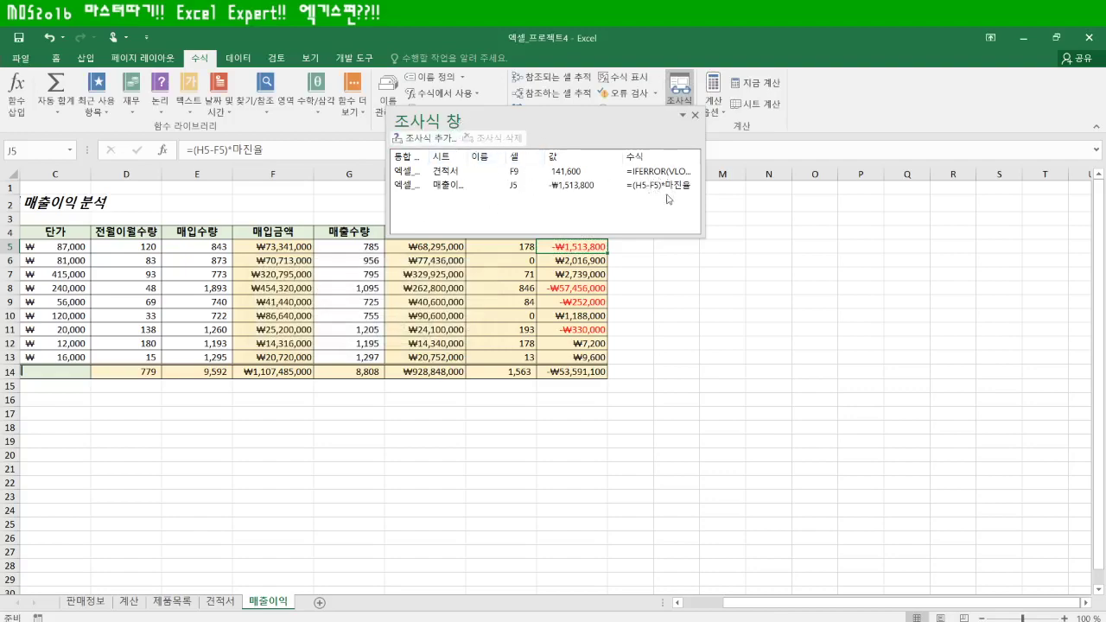
click(696, 116)
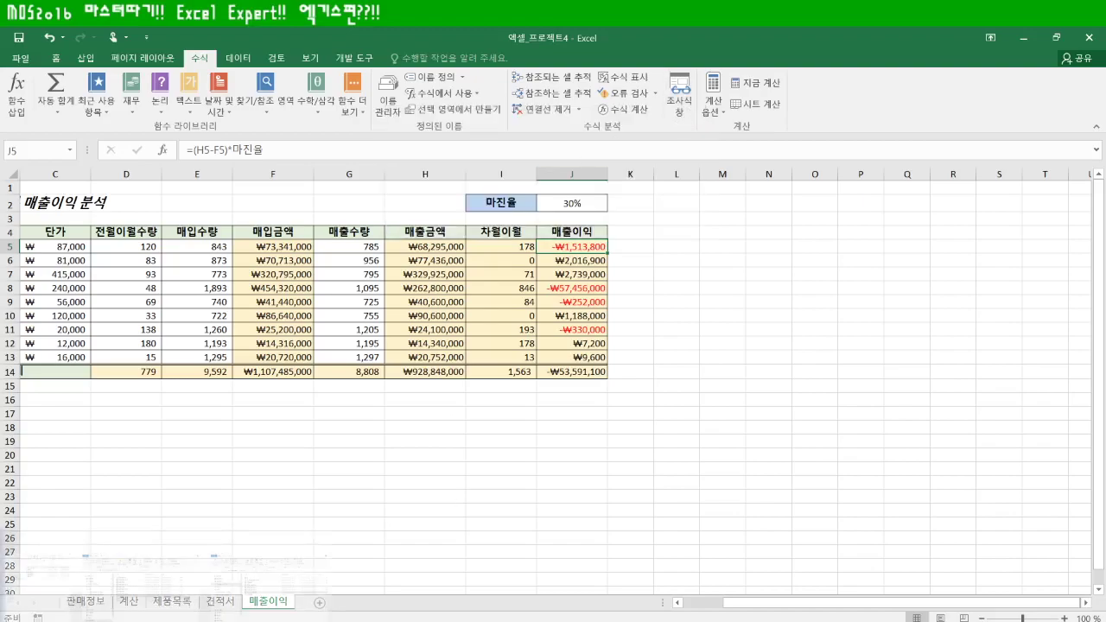
mouse_move(345, 562)
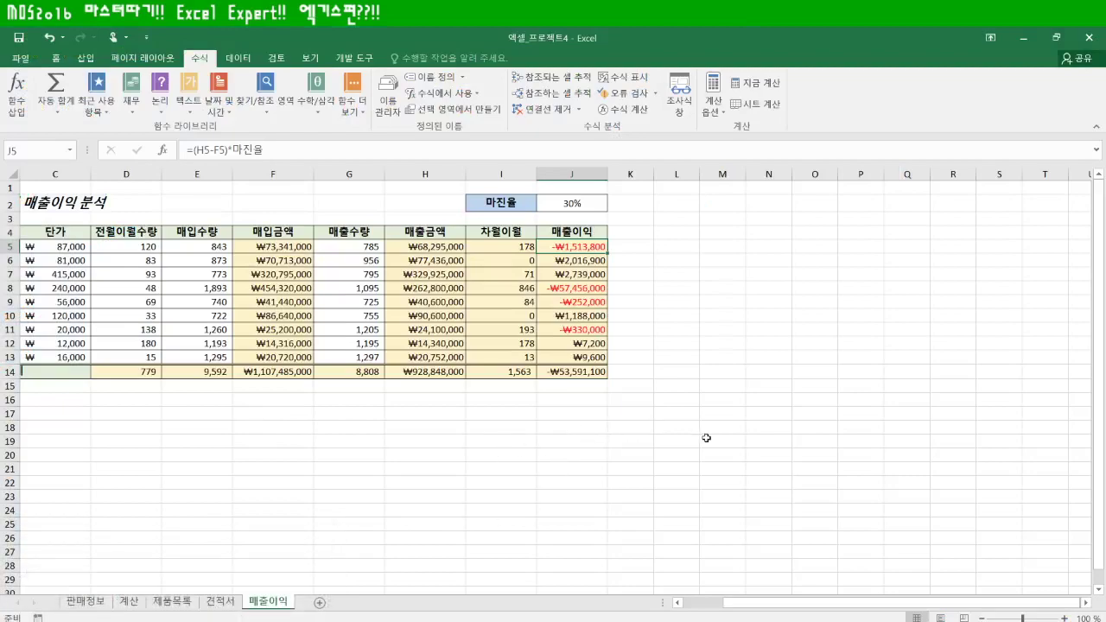
Step: Name the merged registration number cell G2 on the 견적서 sheet 등록번호
click(219, 602)
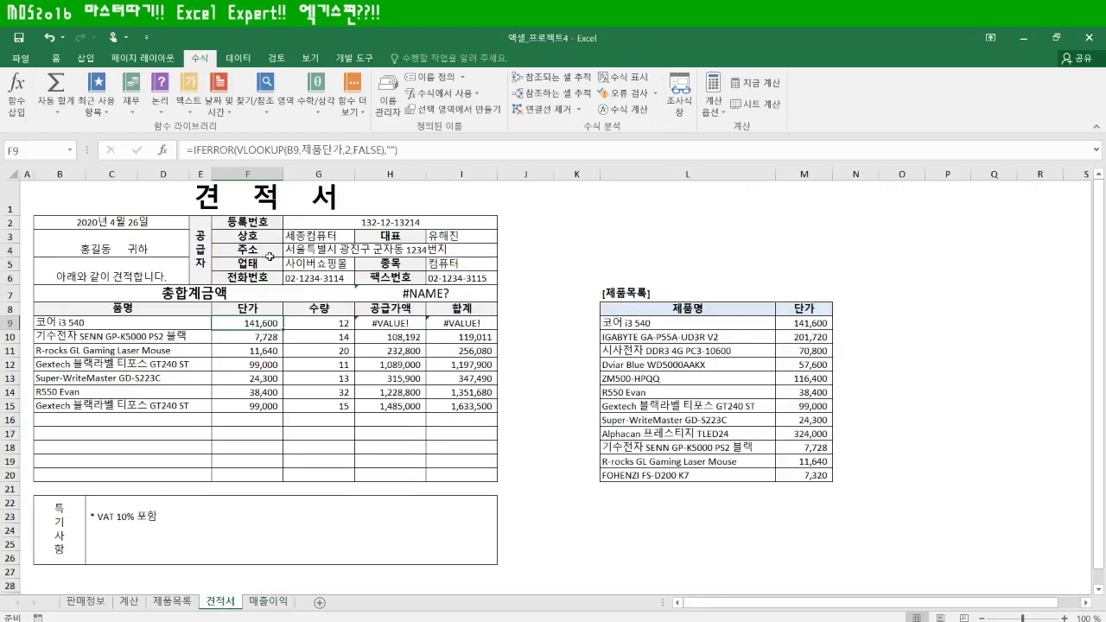
click(328, 223)
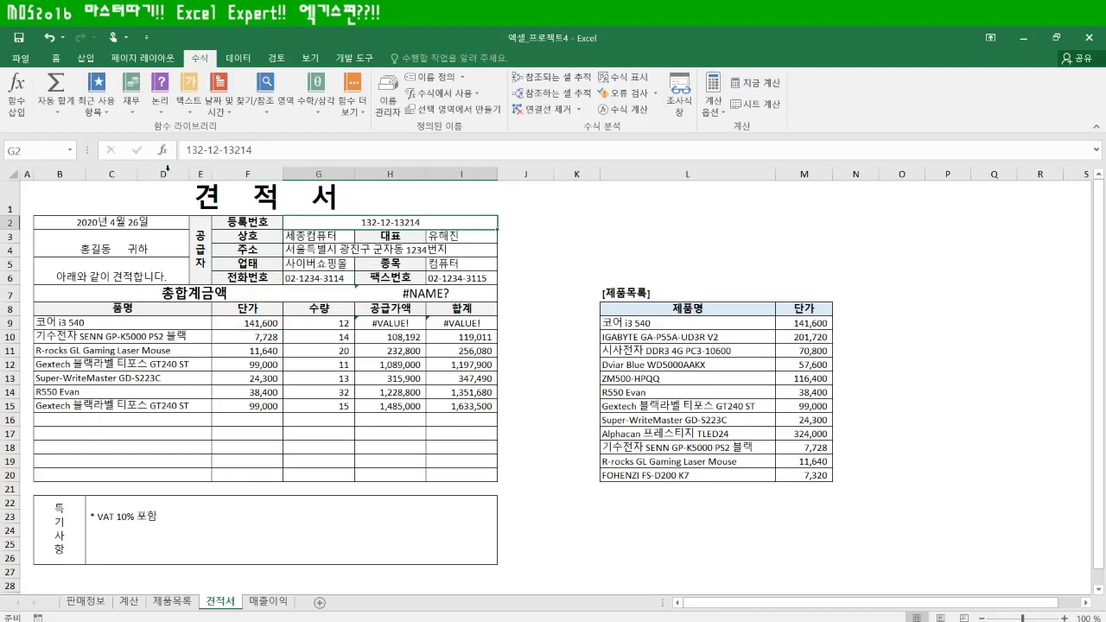
click(39, 150)
text(등록번호)
Step: Define the name 매출이익 with workbook scope for header cell J4 on the 매출이익 sheet, and check the name on the cell
click(269, 601)
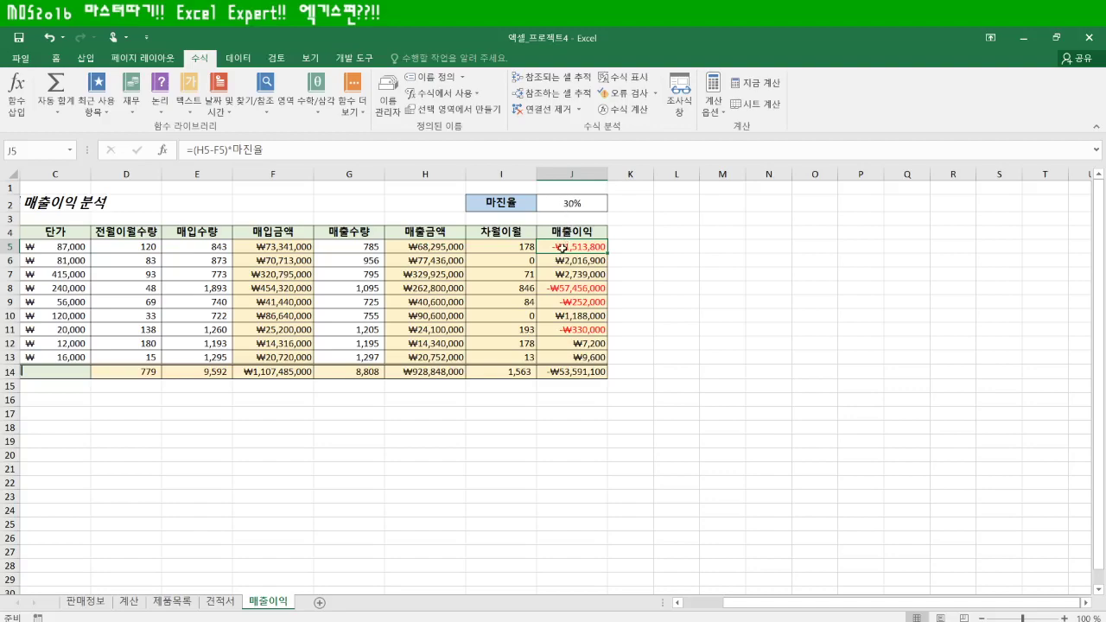
click(571, 204)
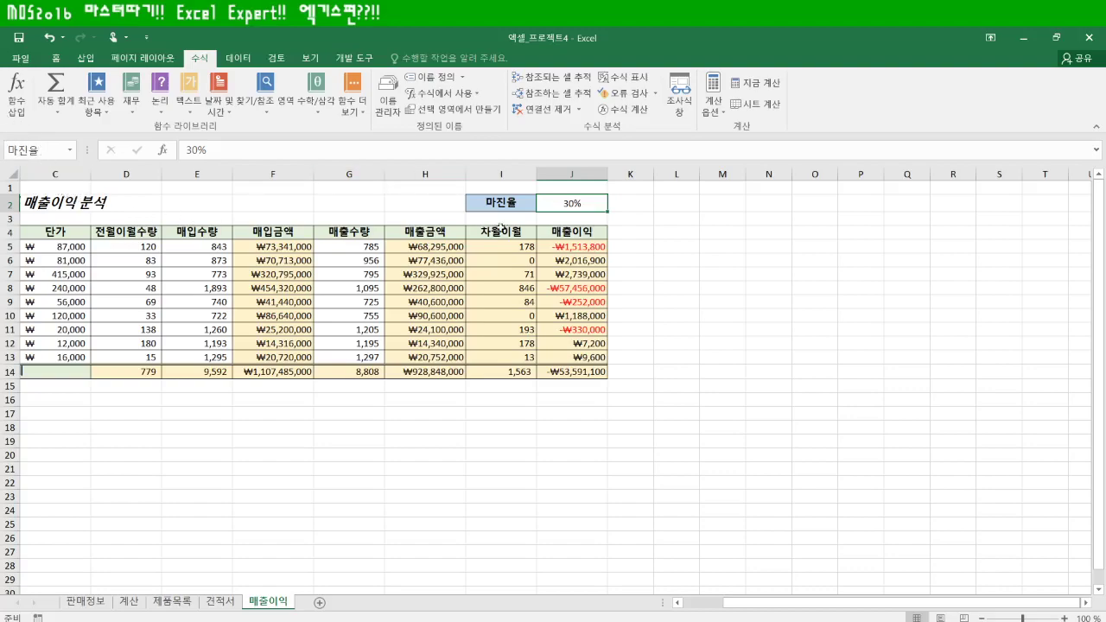
click(571, 233)
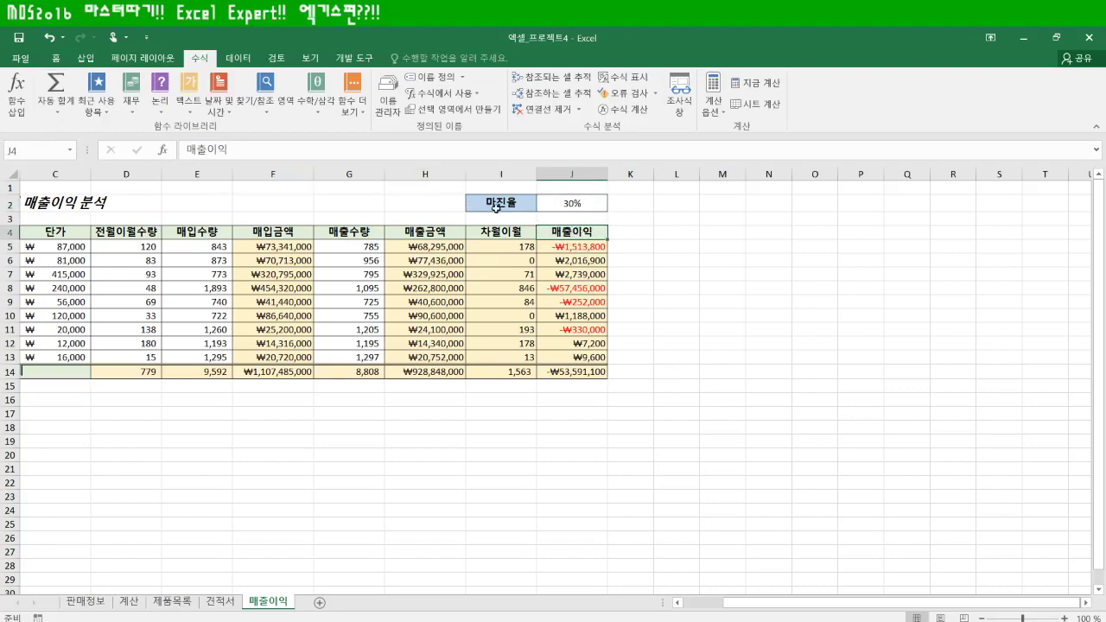
right_click(591, 231)
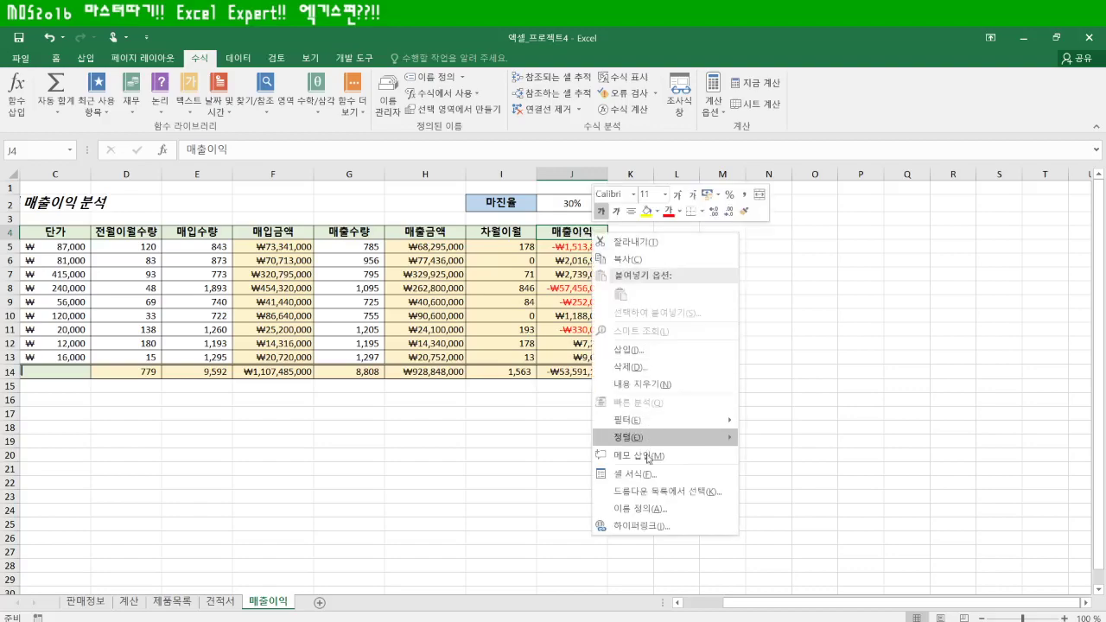
click(651, 508)
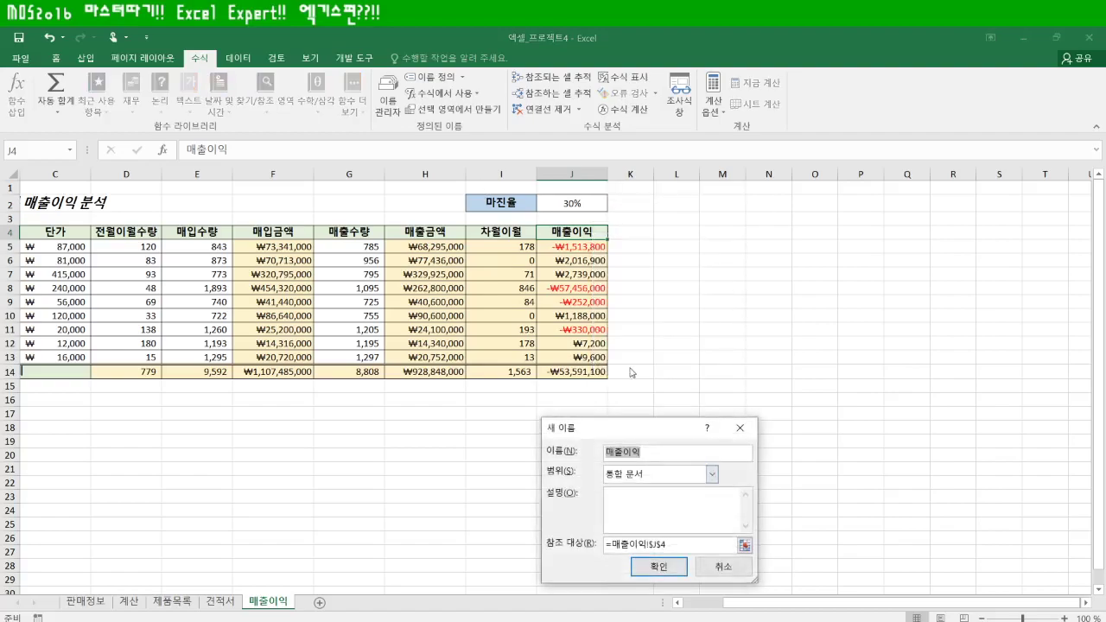
click(656, 565)
click(725, 330)
click(573, 235)
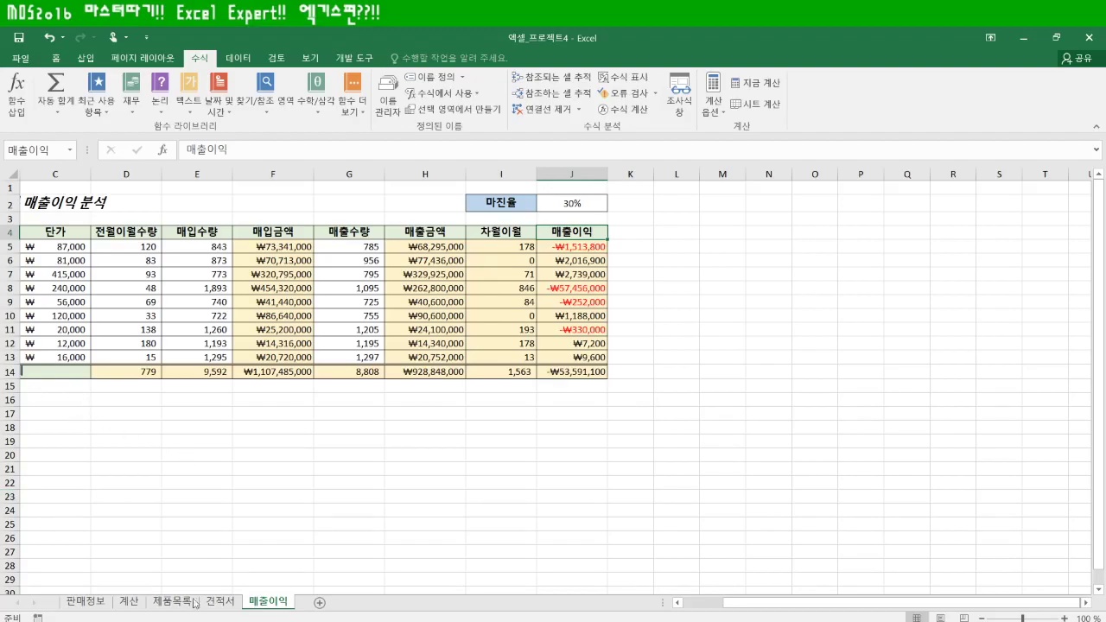
Step: Review the INDEX formula behind the 상품코드 result in K18 on the 판매정보 sheet, leaving it as it is
click(85, 600)
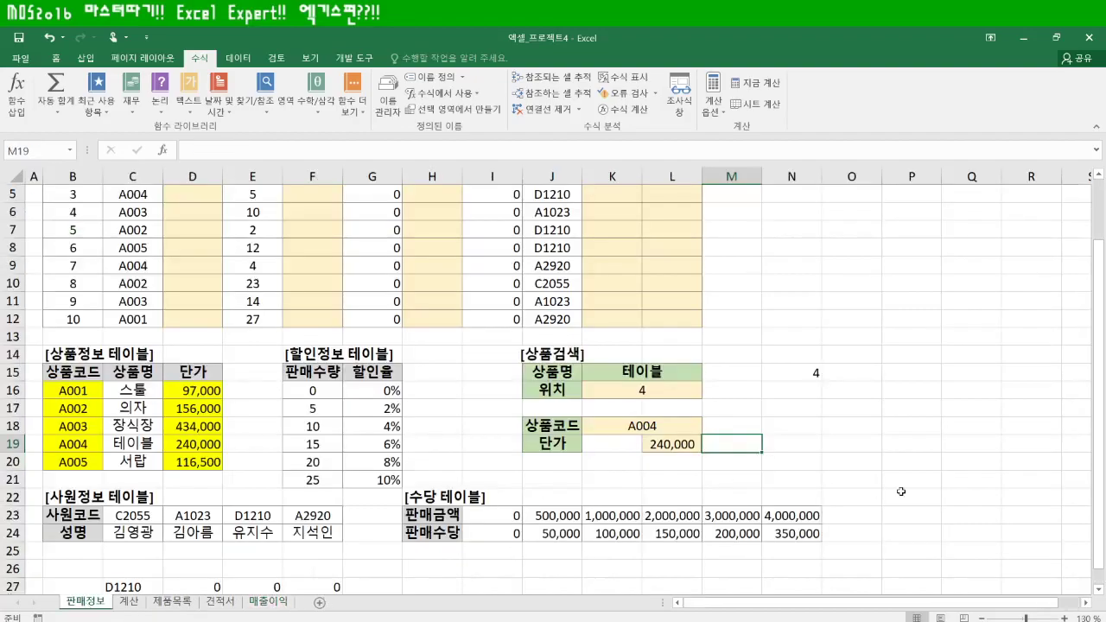
scroll(900, 490, up, 2)
scroll(900, 490, down, 3)
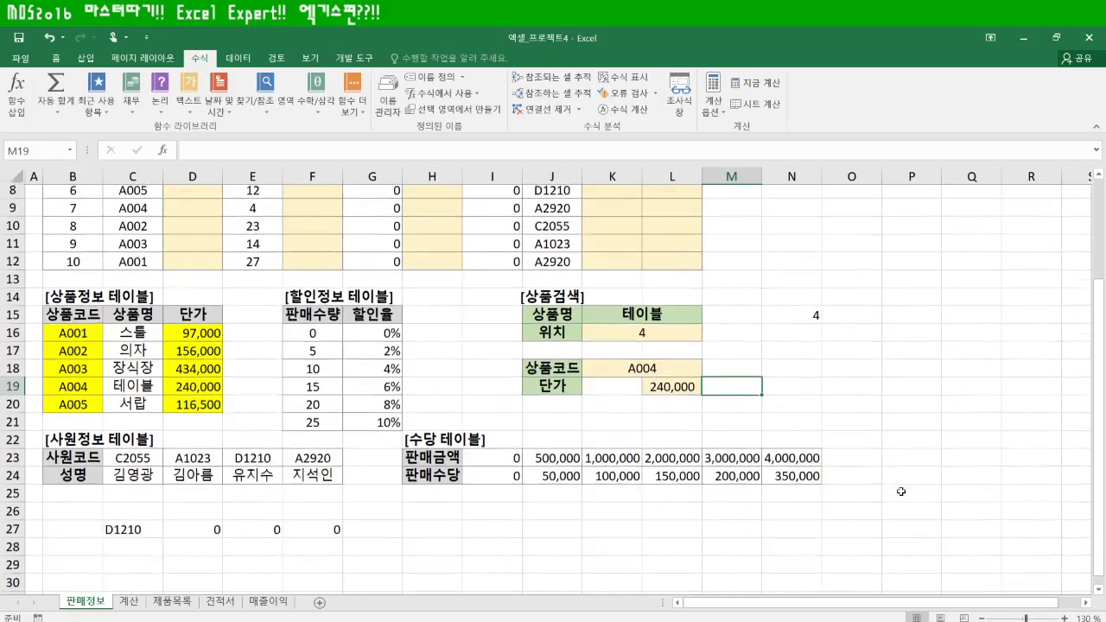
scroll(900, 491, down, 2)
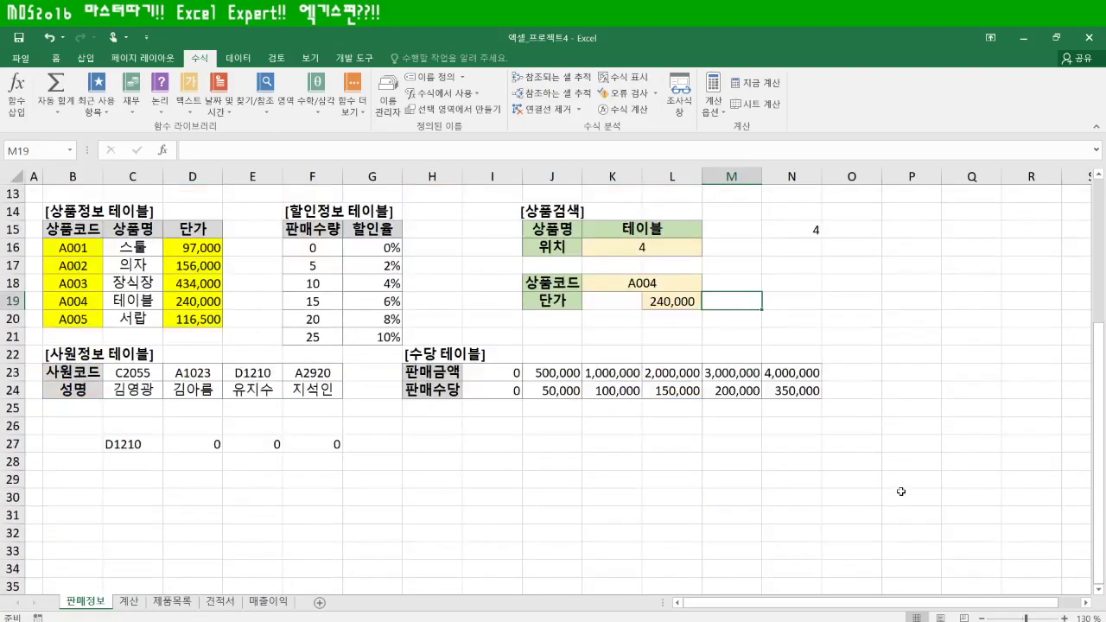
click(625, 286)
click(233, 150)
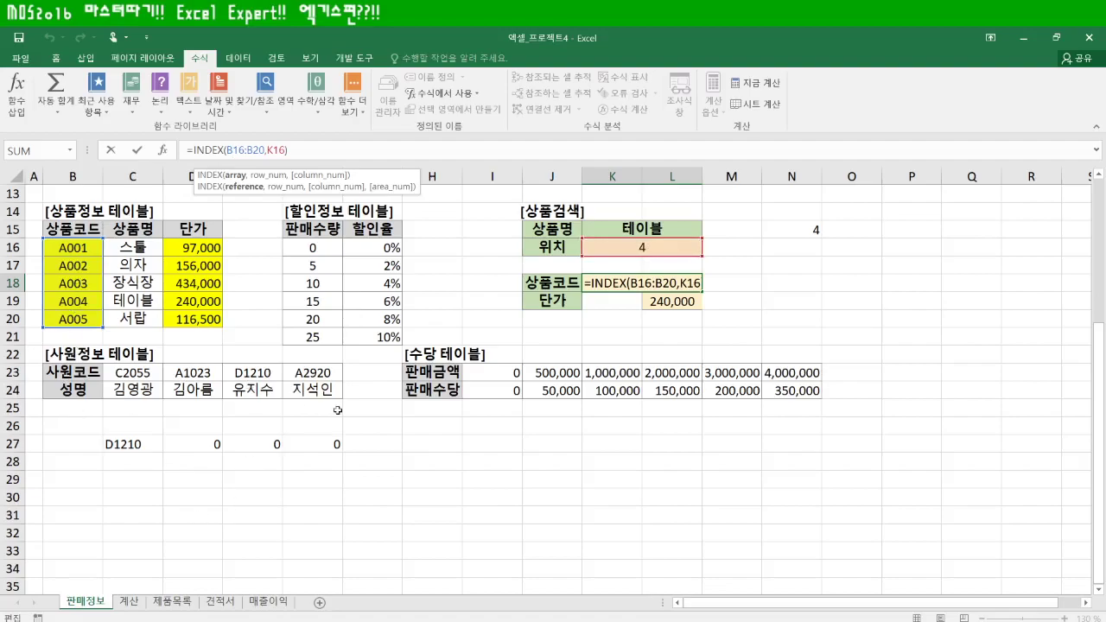
key(ctrl+Return)
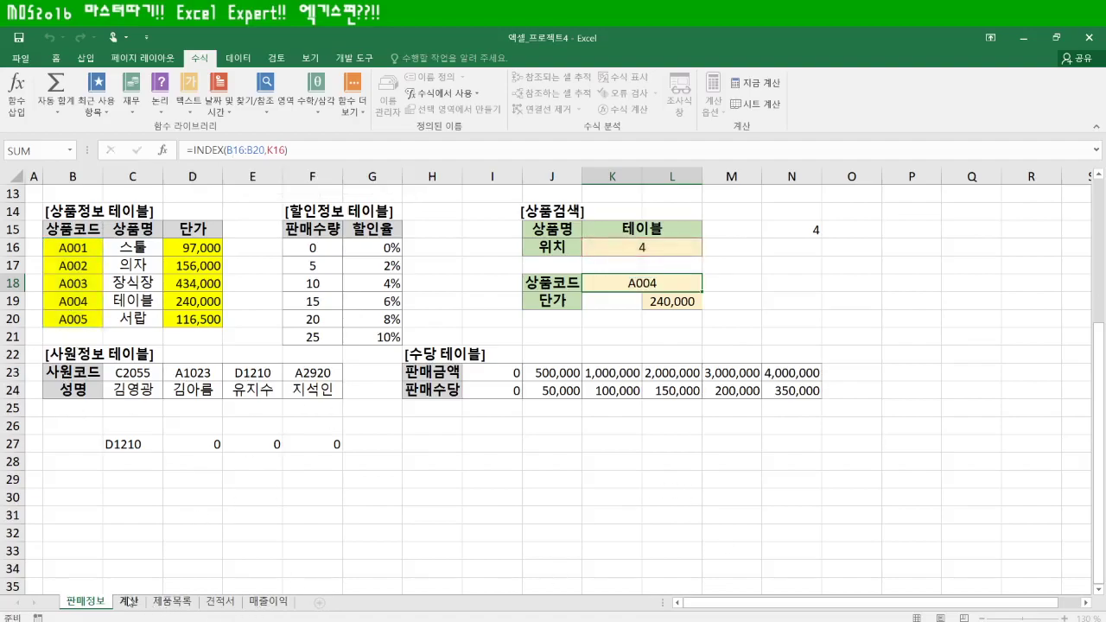
Step: Nudge the 제품명 combo box on the 계산 sheet slightly within cell C3 and deselect it
click(128, 602)
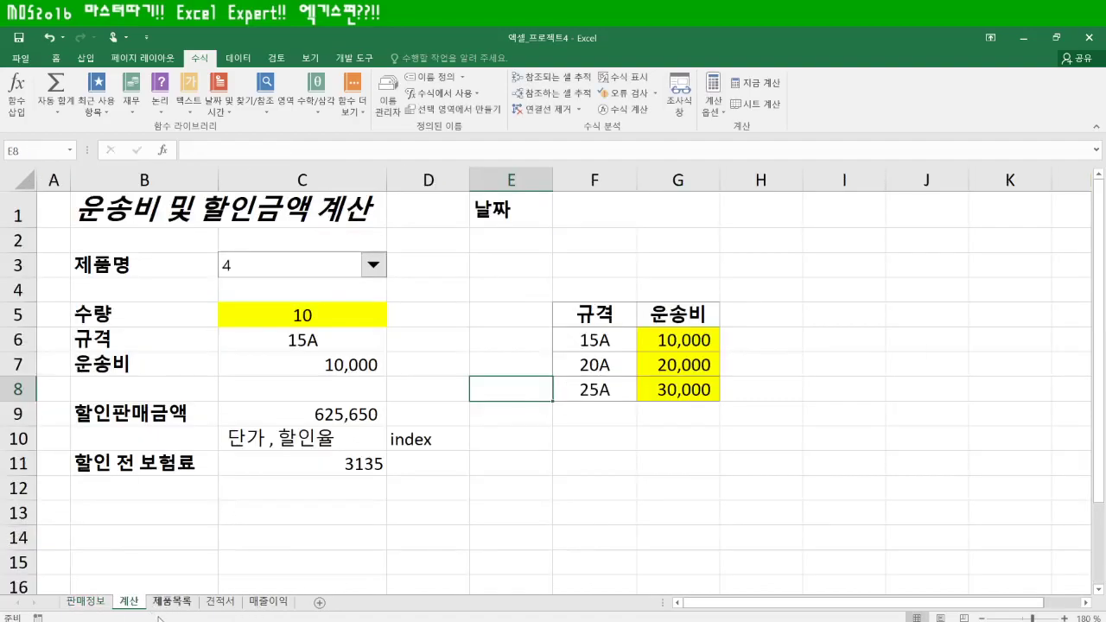
right_click(303, 274)
key(Escape)
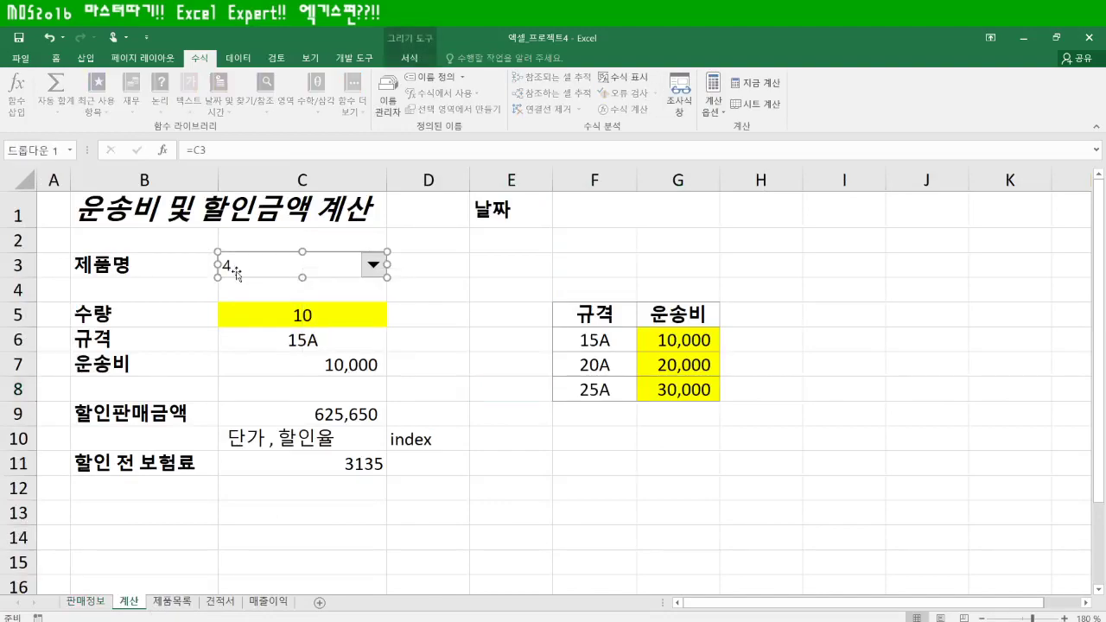
mouse_move(273, 273)
mouse_down()
mouse_move(457, 265)
mouse_move(255, 272)
mouse_up()
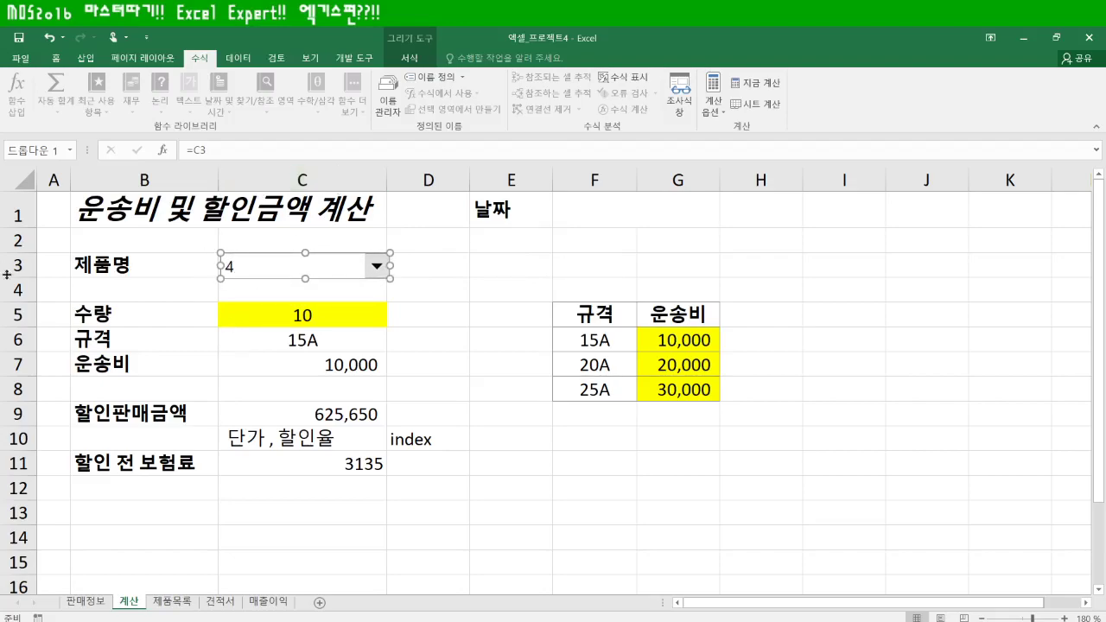
click(337, 477)
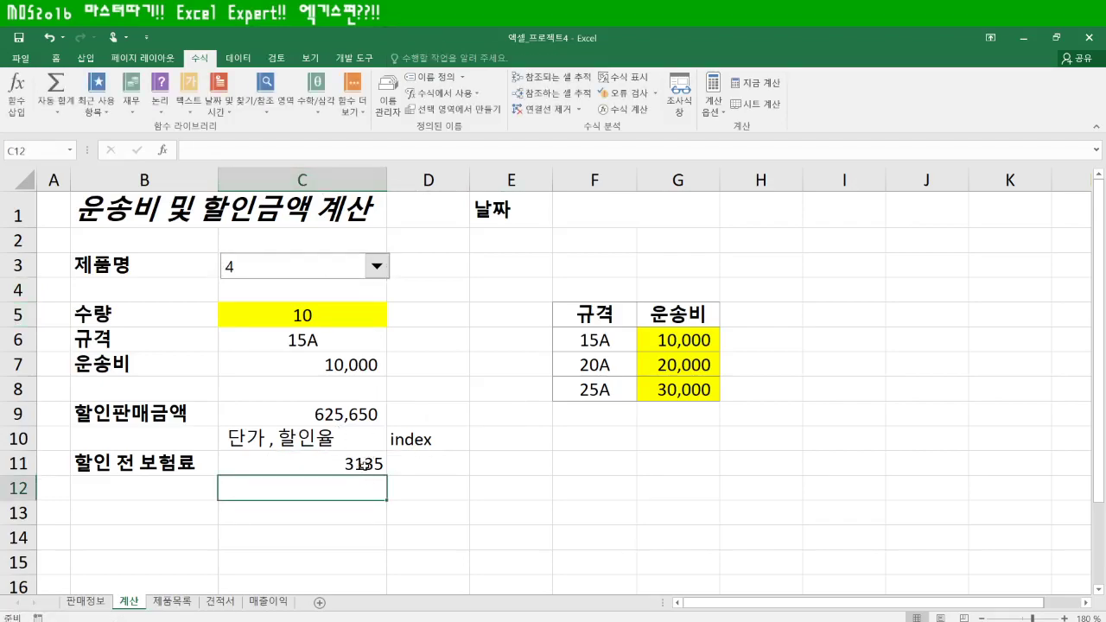
Step: Examine the 할인 전 보험료 formula in C11 and its row reference to C3, then leave the cell
click(363, 465)
click(328, 151)
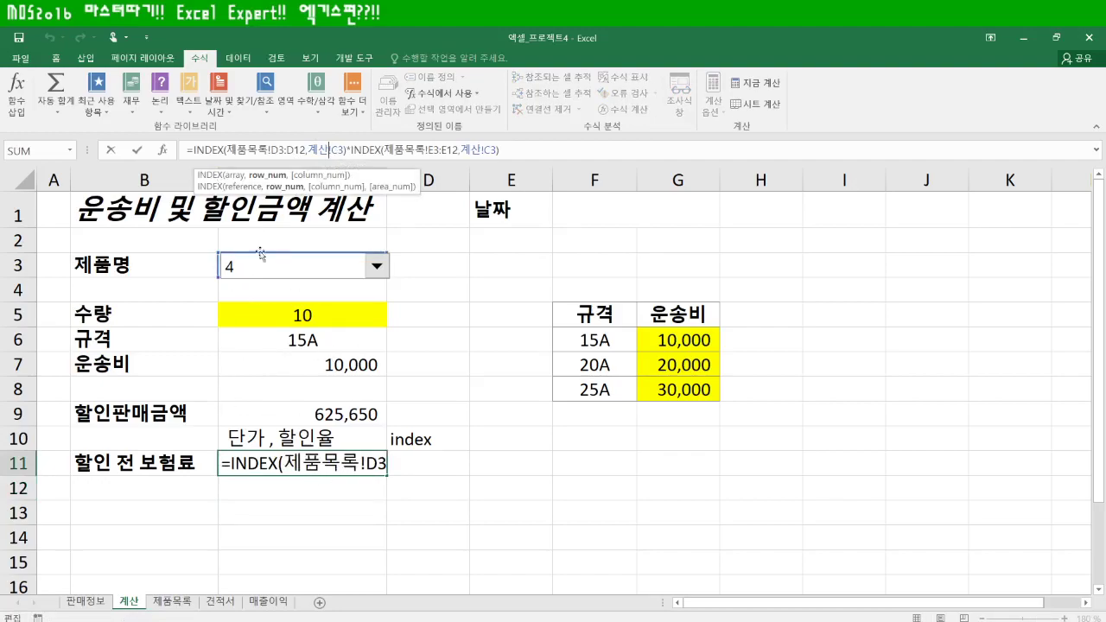
click(493, 445)
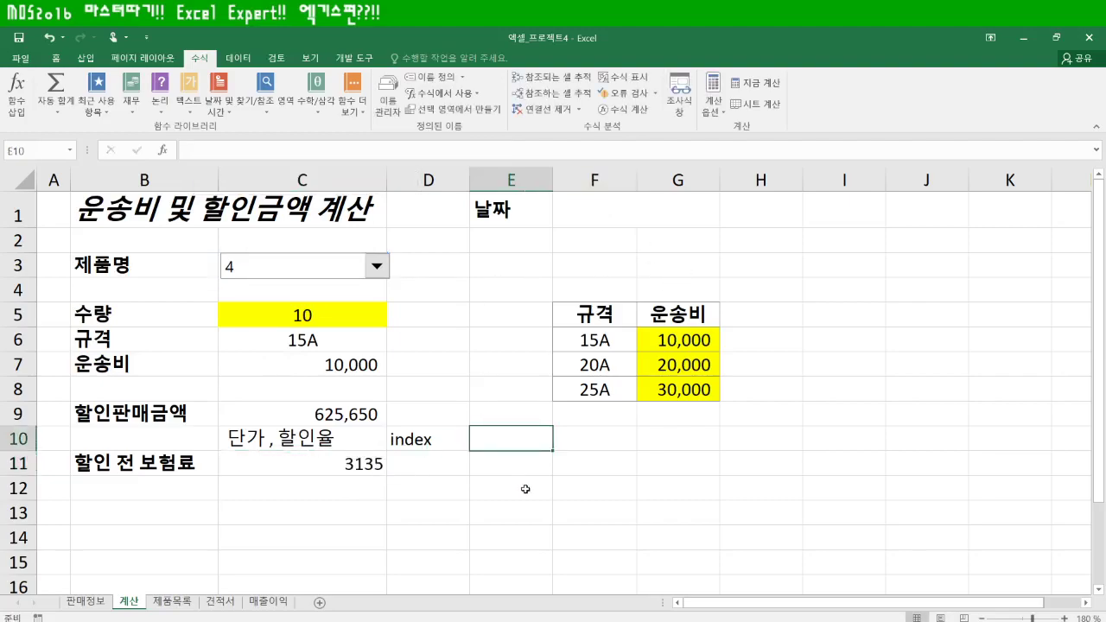